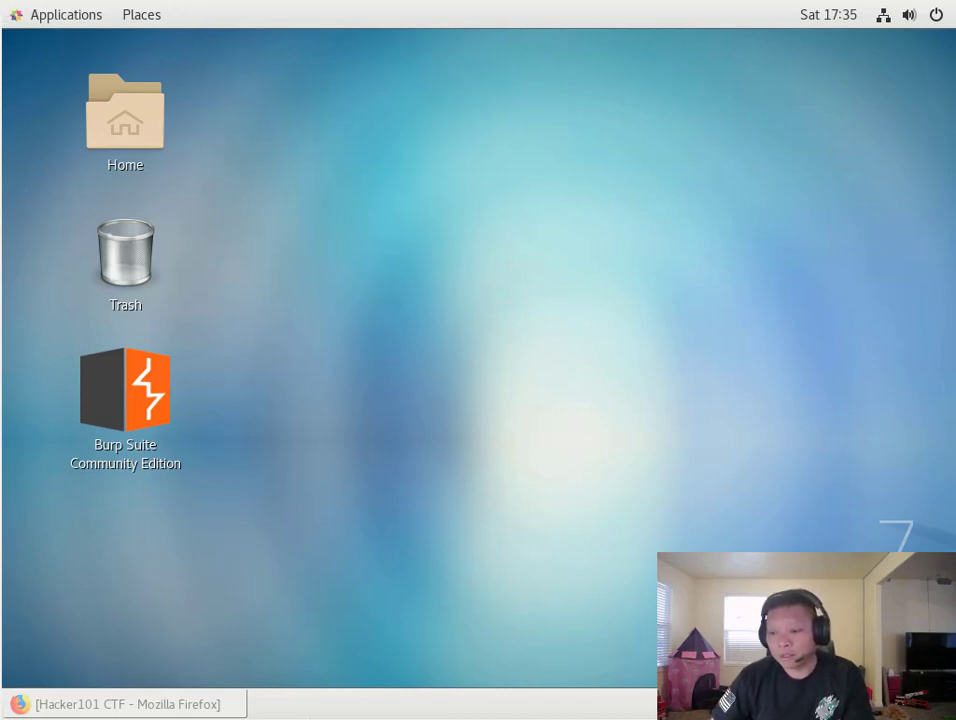
- Restore the Hacker101 CTF Firefox window from the taskbar to show the challenge list
left_click(68, 704)
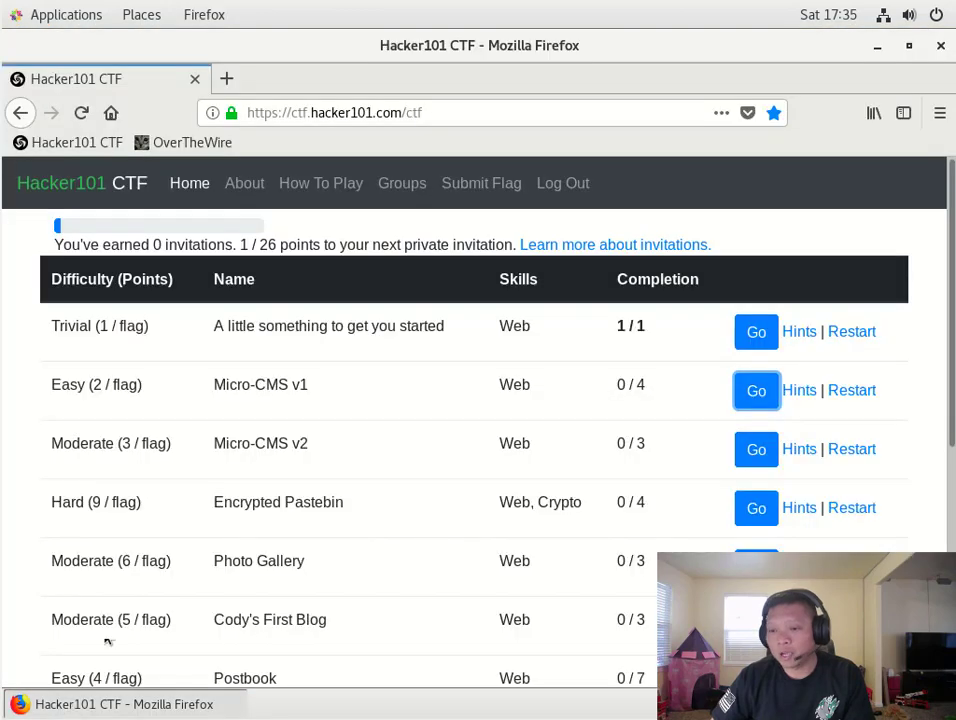
left_click(54, 326)
left_click_drag(54, 326, 110, 330)
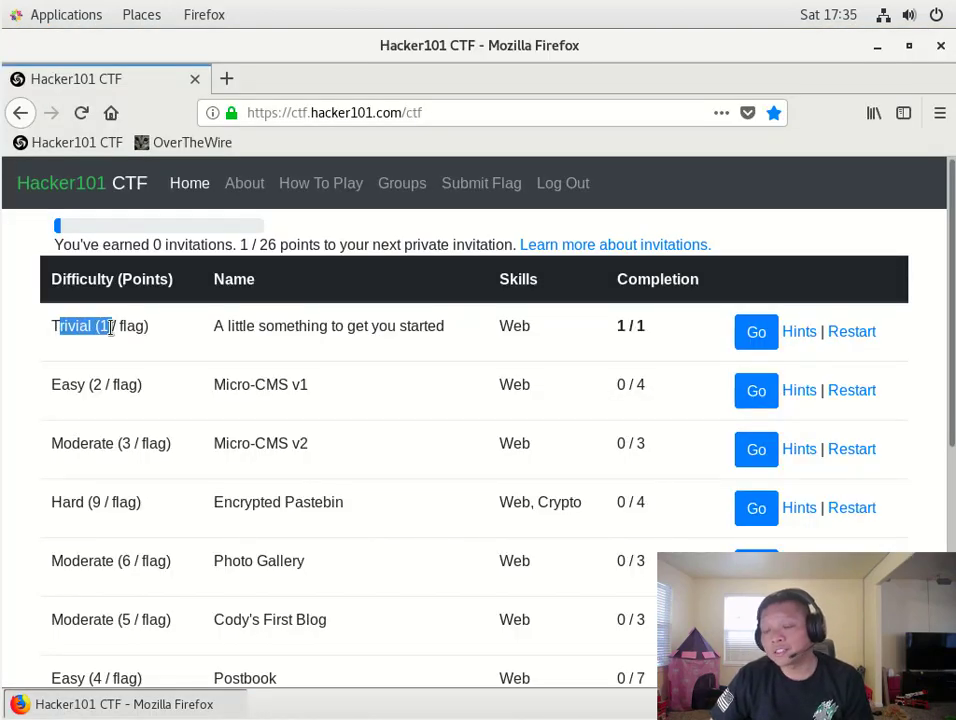
left_click(105, 331)
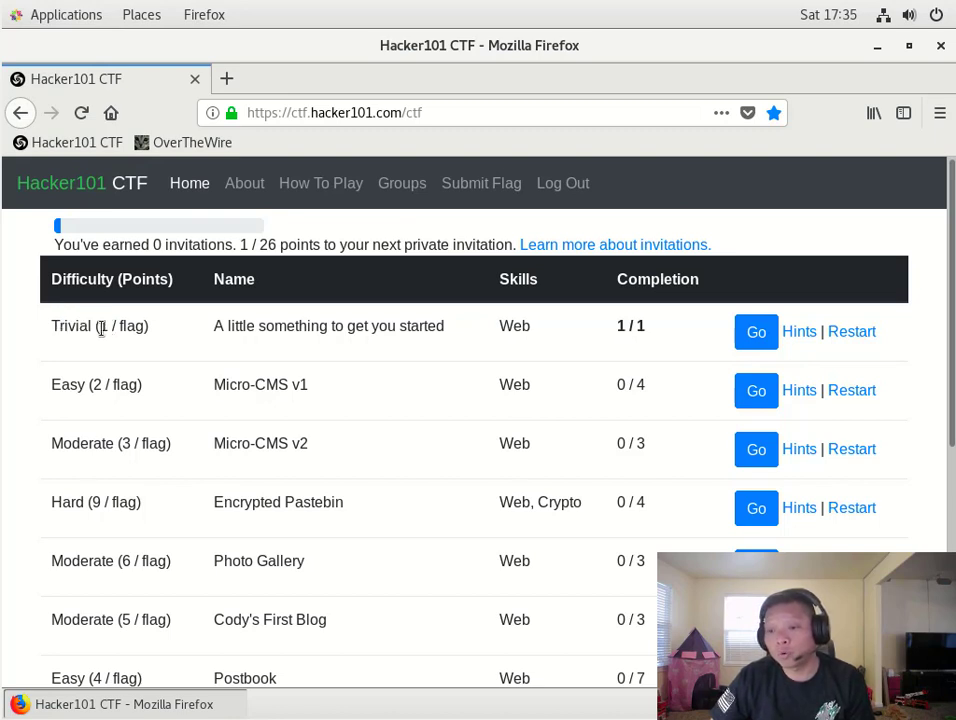
double_click(103, 326)
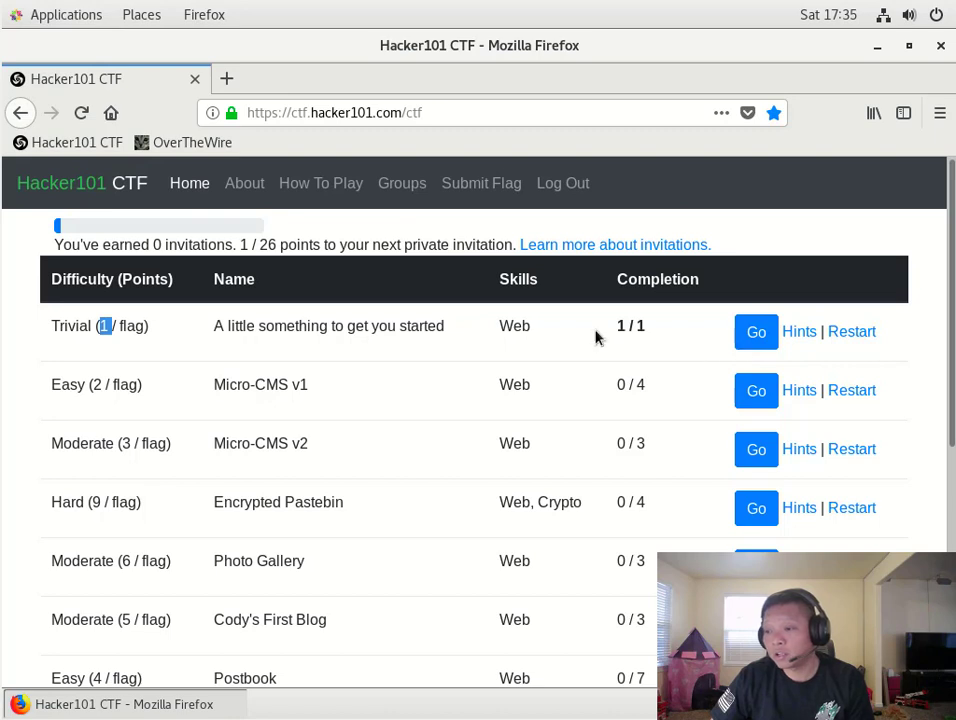
left_click(628, 326)
left_click_drag(628, 328, 646, 330)
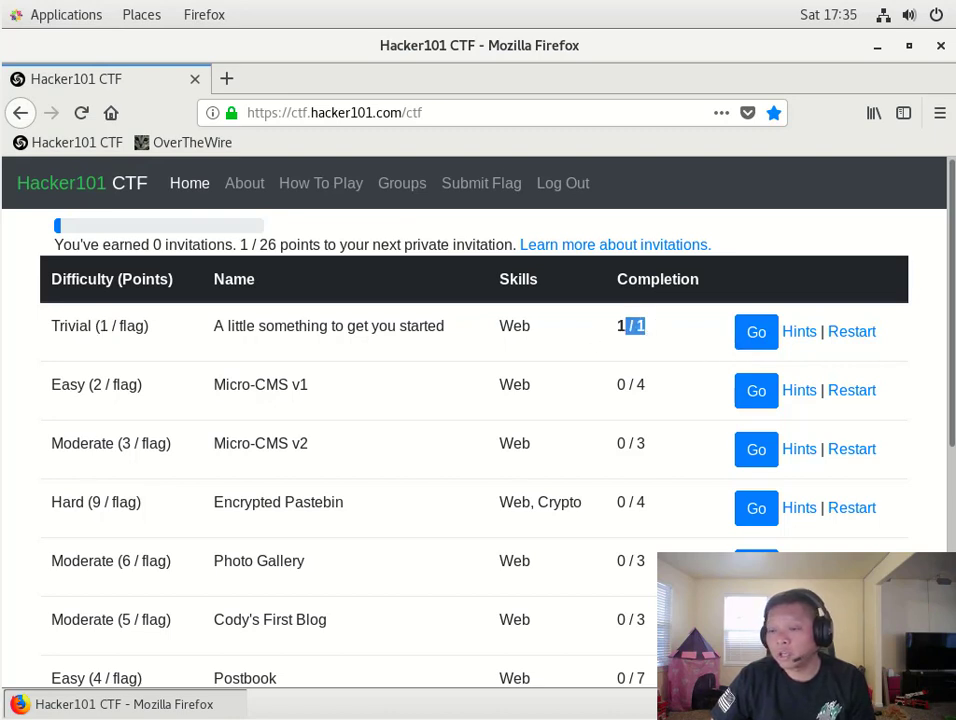
left_click(240, 244)
left_click_drag(240, 244, 512, 246)
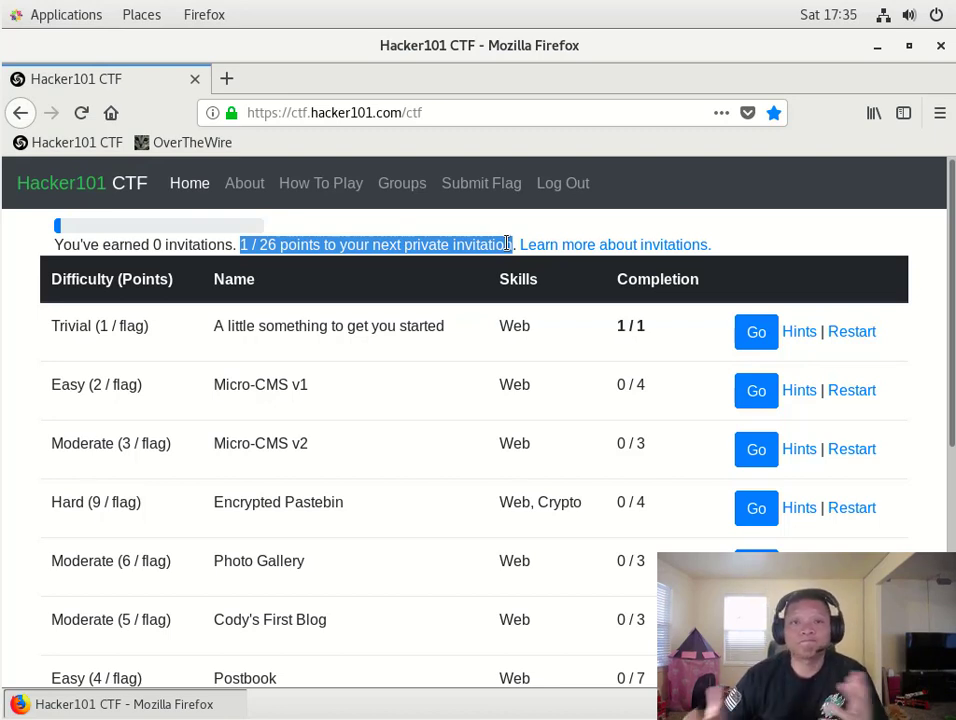
left_click(26, 354)
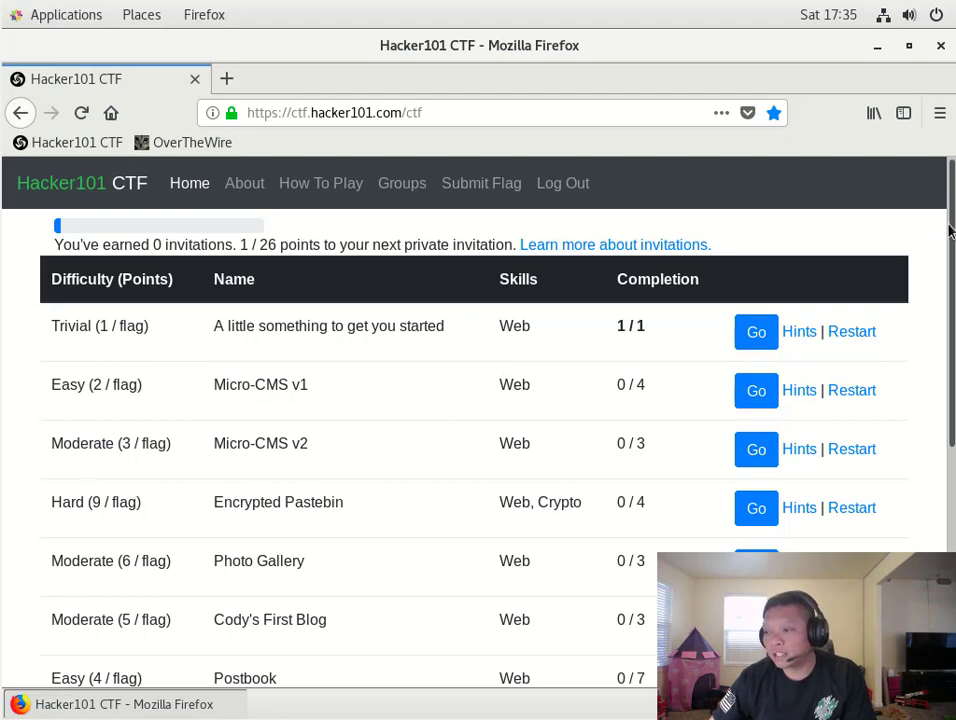
left_click_drag(950, 231, 941, 258)
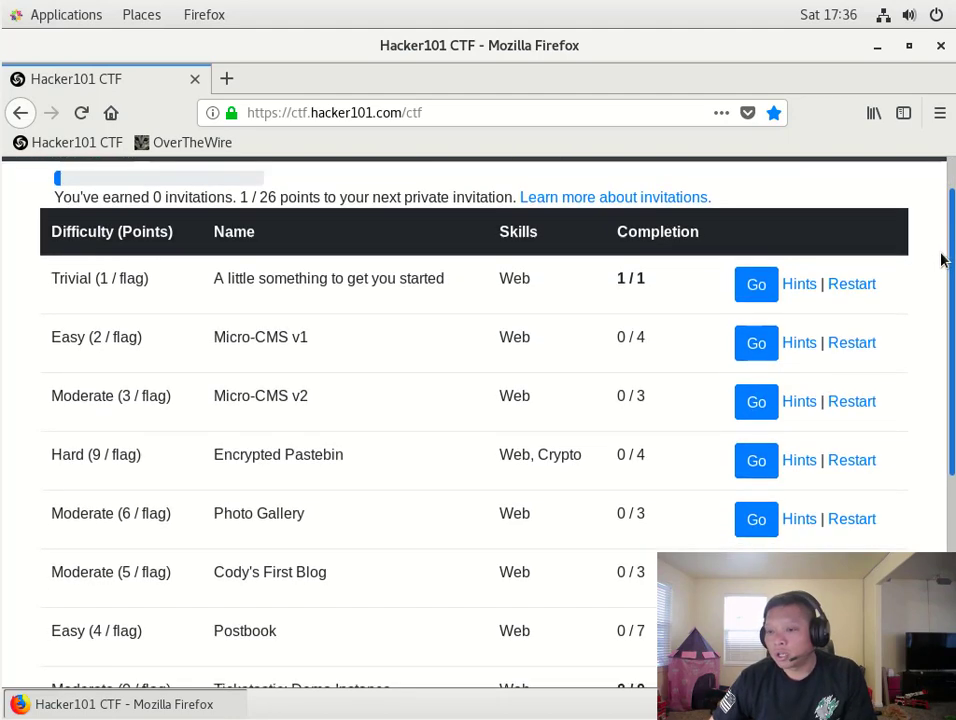
double_click(52, 339)
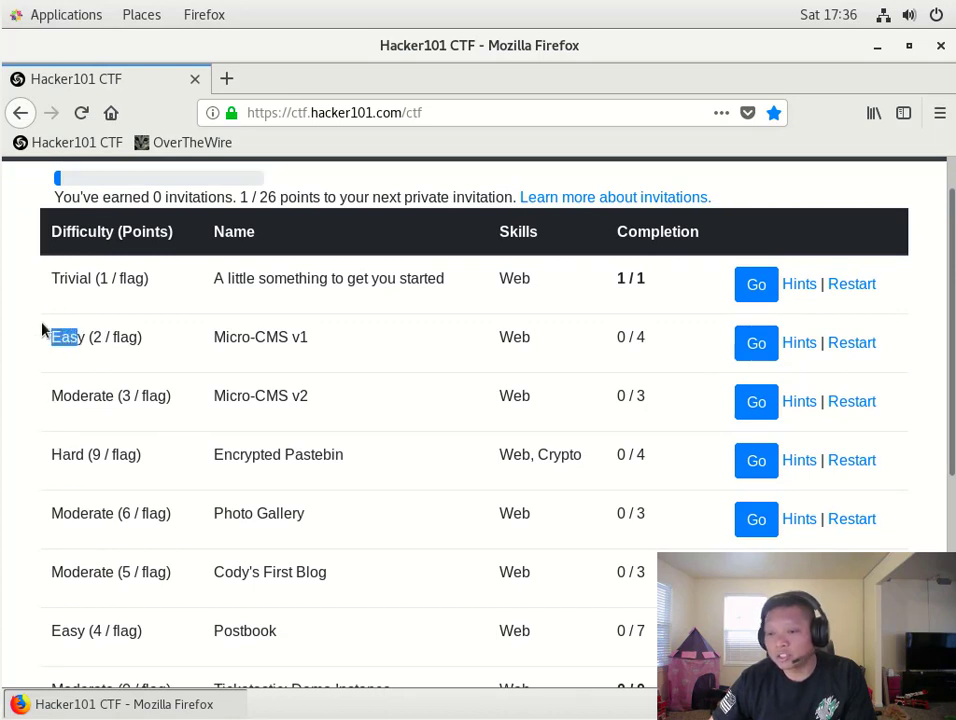
left_click(53, 333)
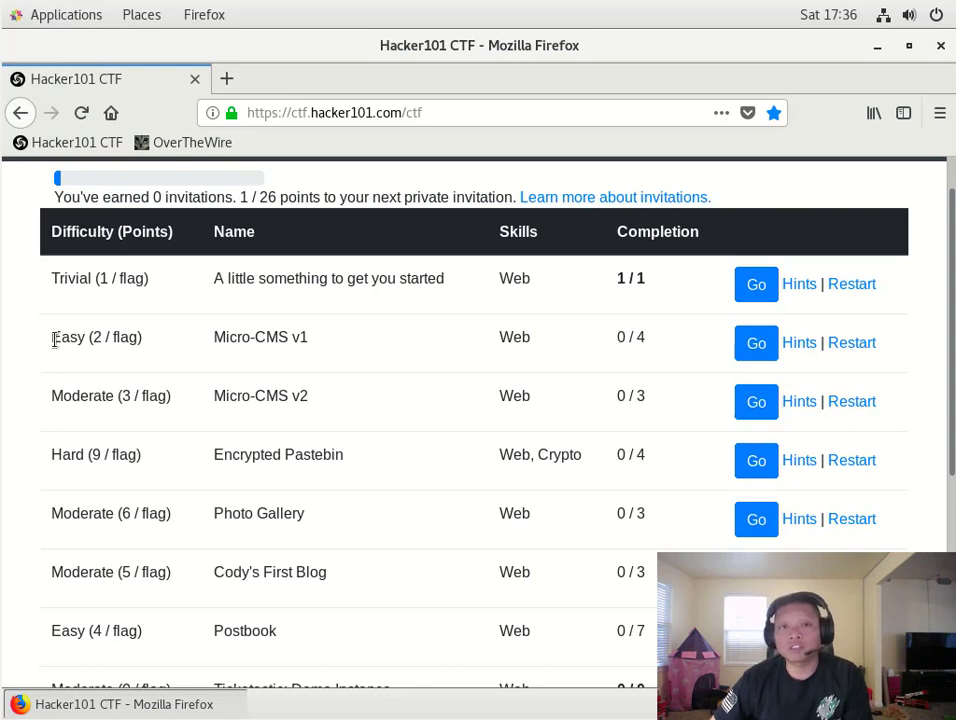
left_click_drag(53, 340, 100, 341)
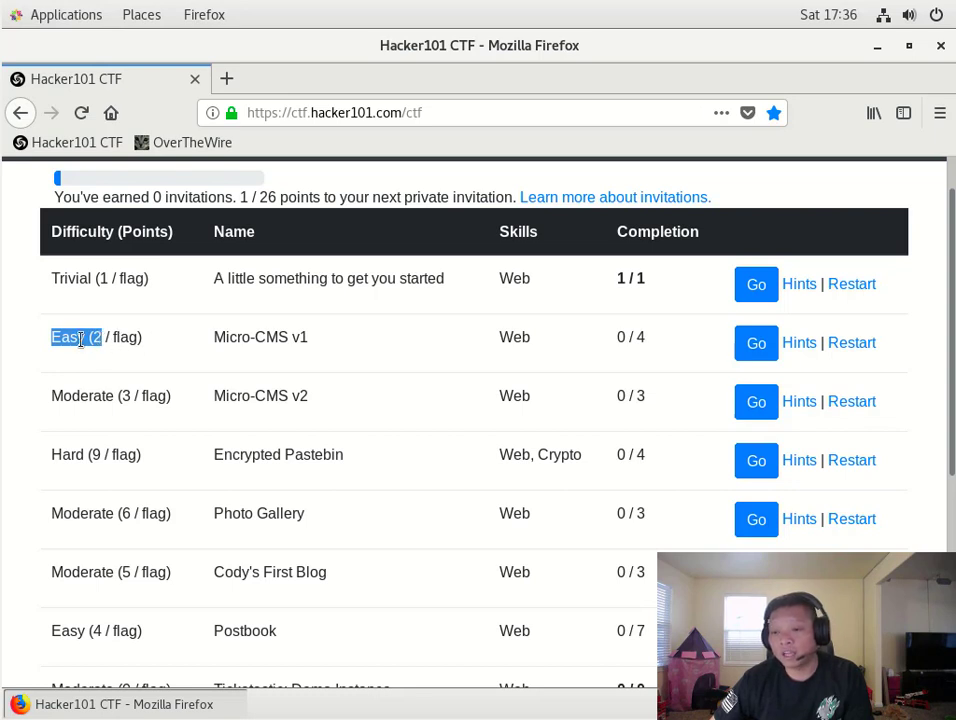
left_click(66, 340)
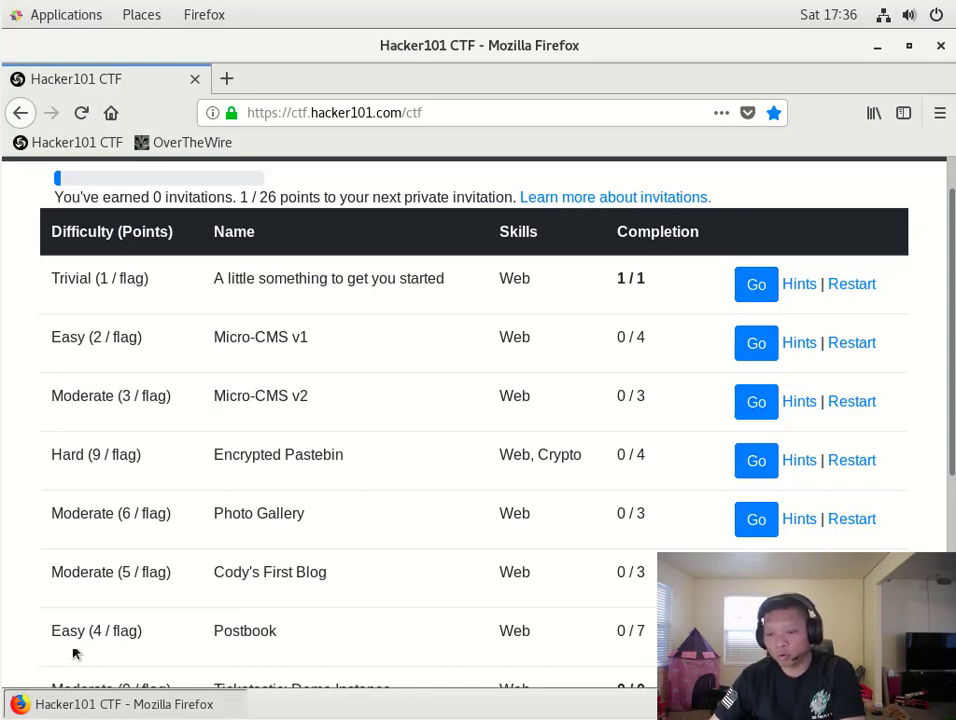
left_click_drag(50, 630, 143, 640)
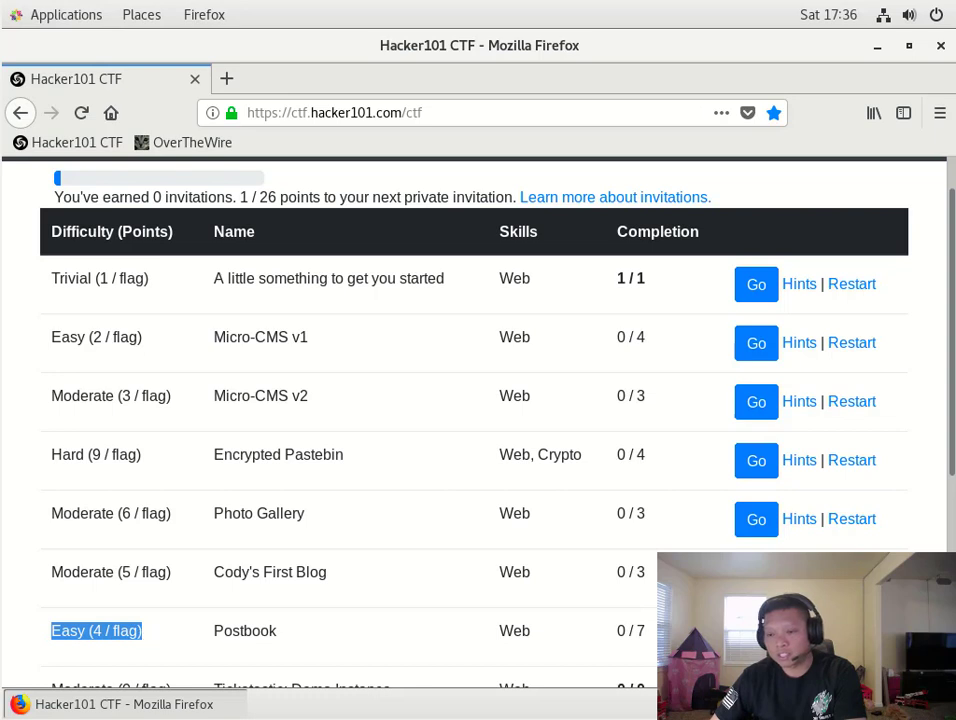
left_click(66, 341)
left_click_drag(66, 341, 148, 352)
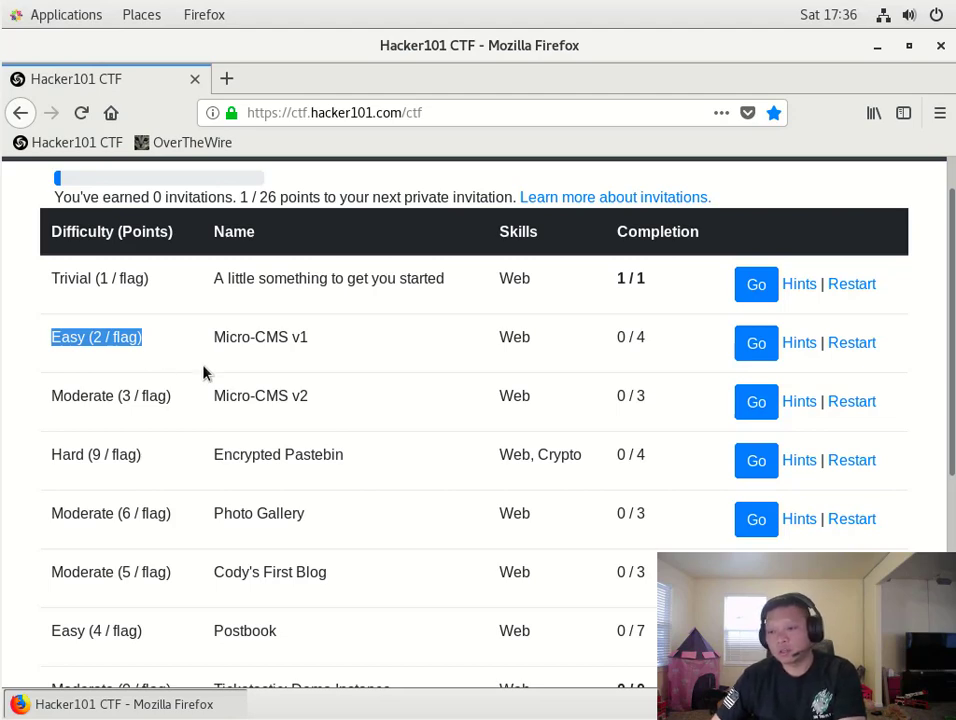
scroll(203, 371, "down", 5)
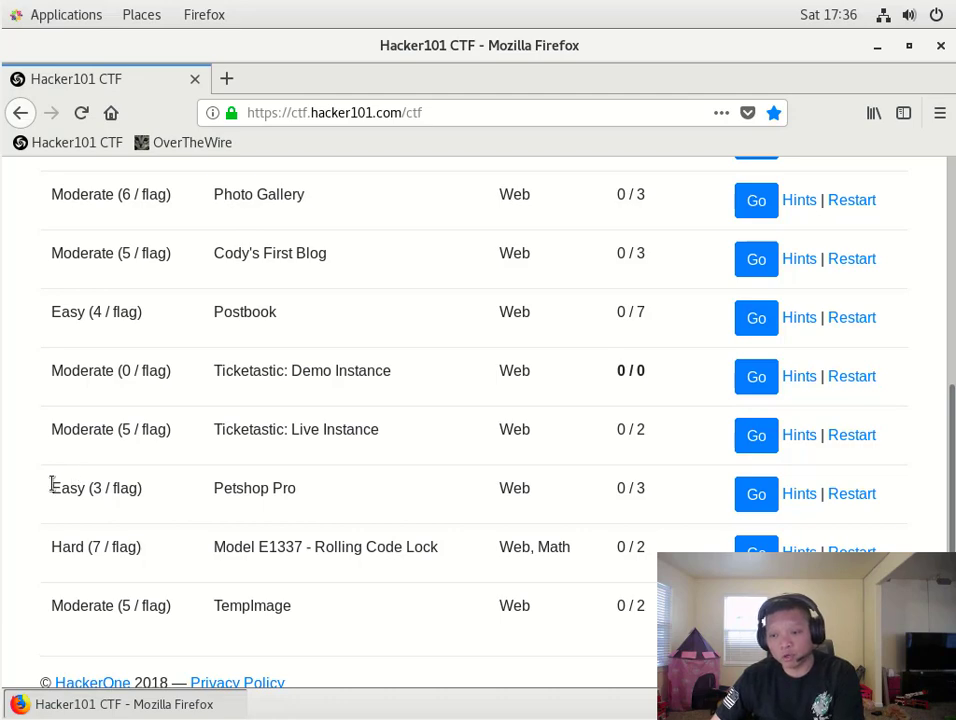
left_click_drag(51, 484, 143, 499)
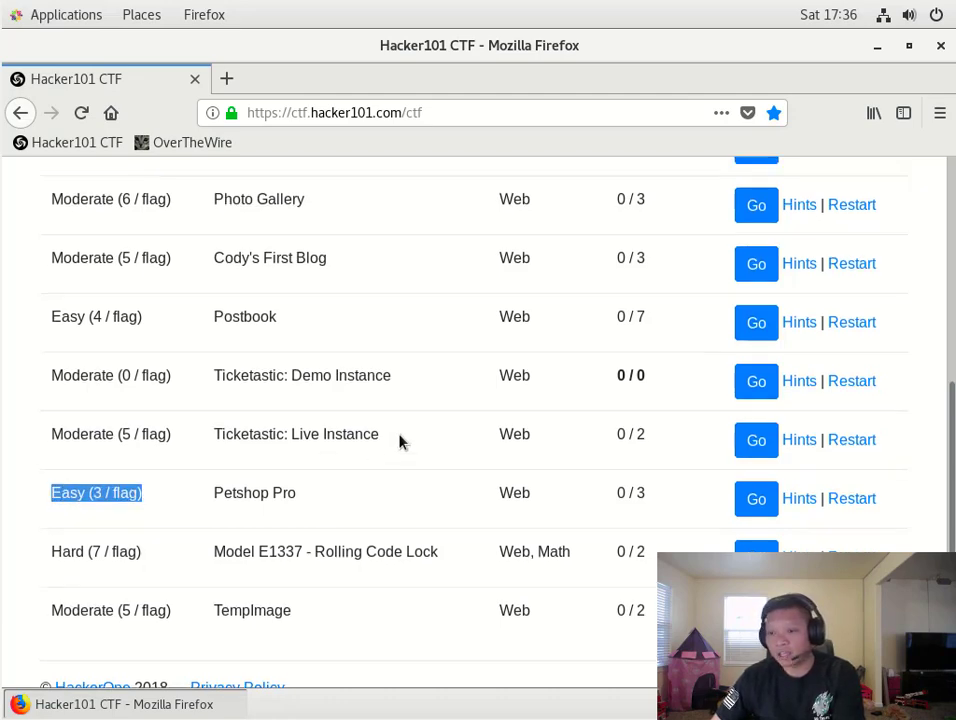
scroll(399, 441, "up", 5)
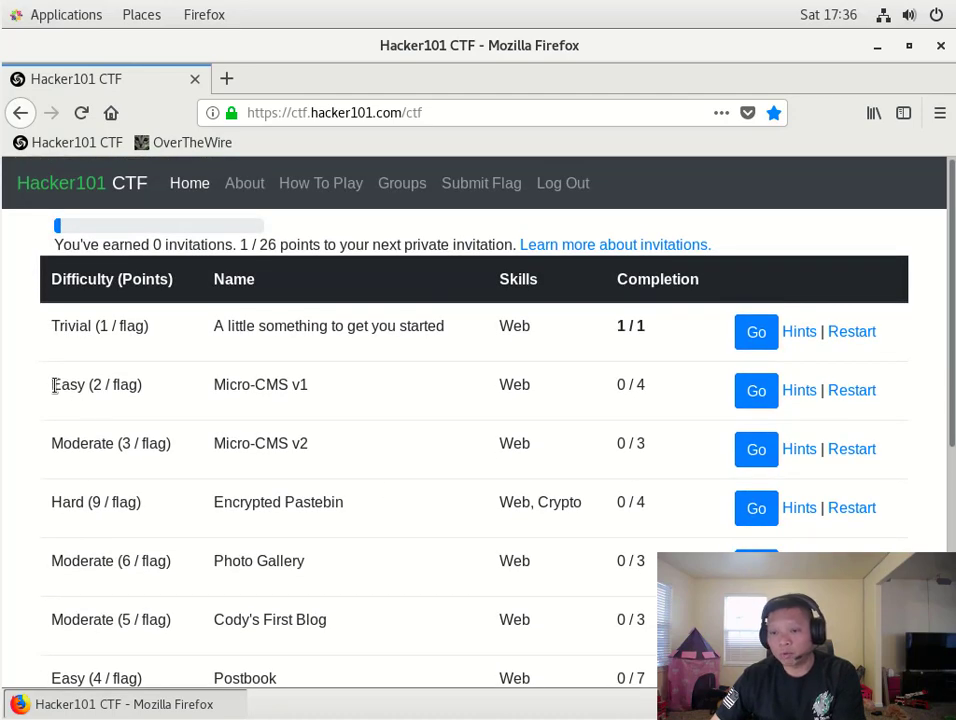
left_click_drag(55, 388, 222, 402)
left_click(305, 400)
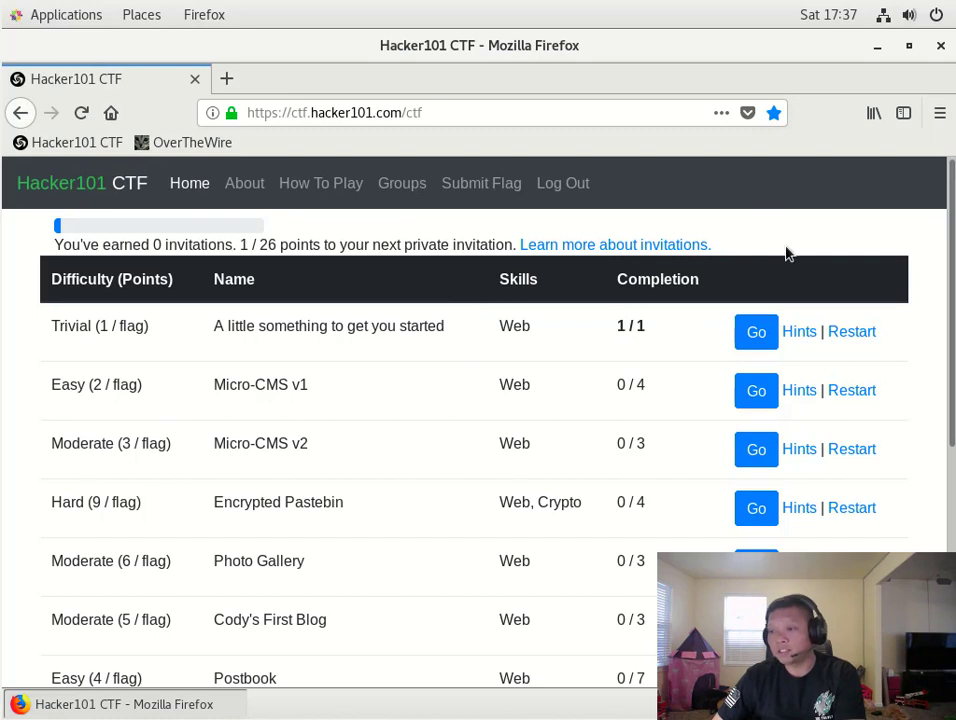
left_click(800, 332)
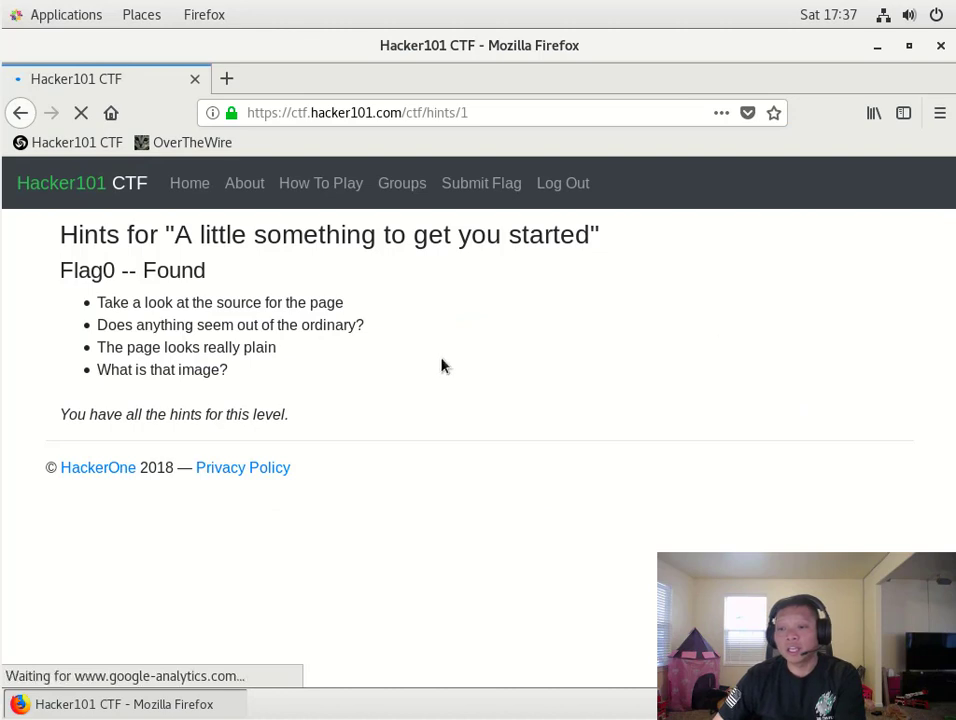
left_click_drag(98, 302, 280, 367)
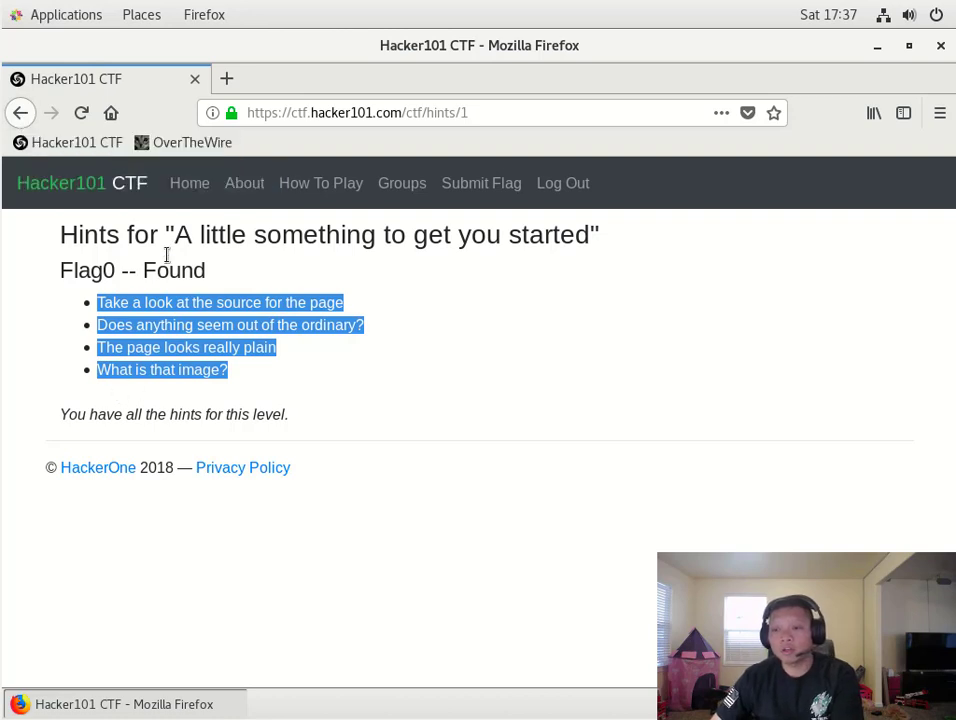
left_click(190, 190)
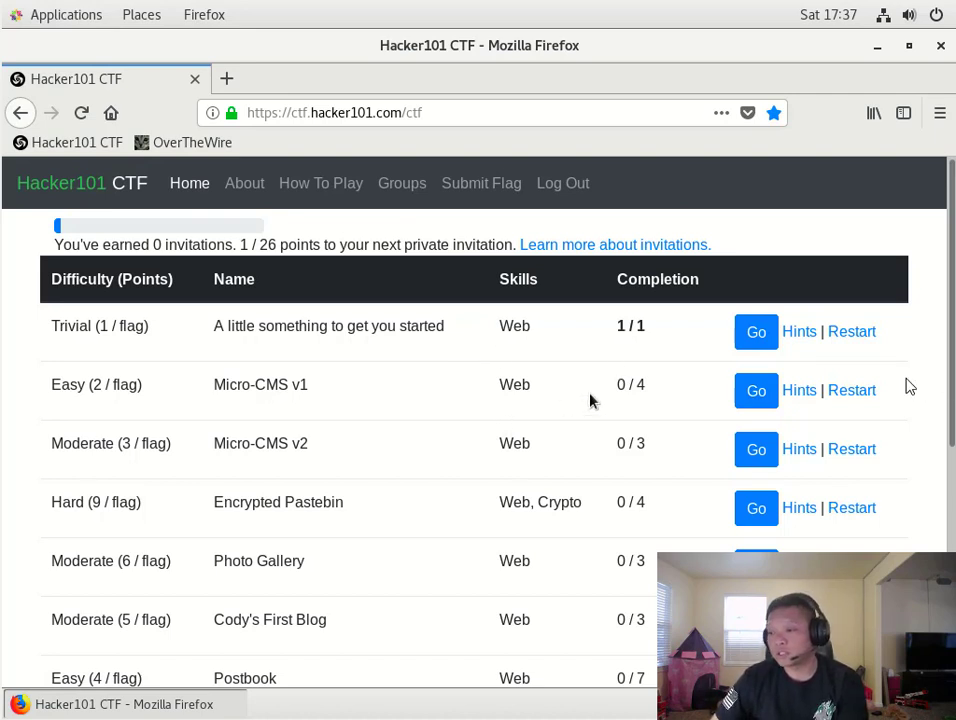
- Launch the Micro-CMS v1 challenge from its row in the challenge list
left_click(761, 397)
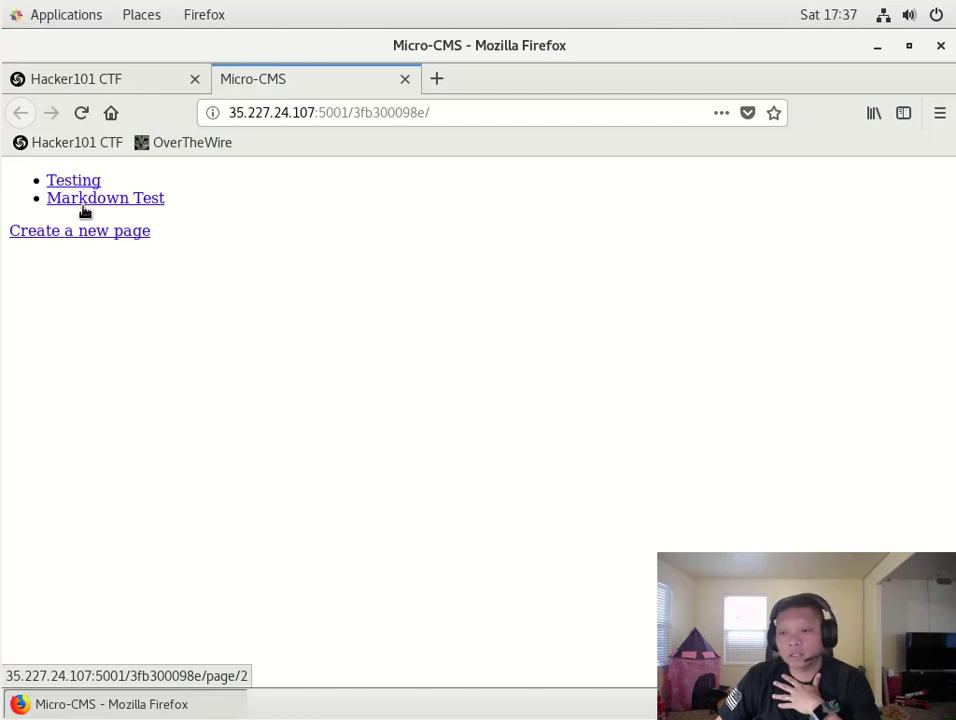
- View the page source of the Micro-CMS home page listing Testing and Markdown Test
right_click(508, 318)
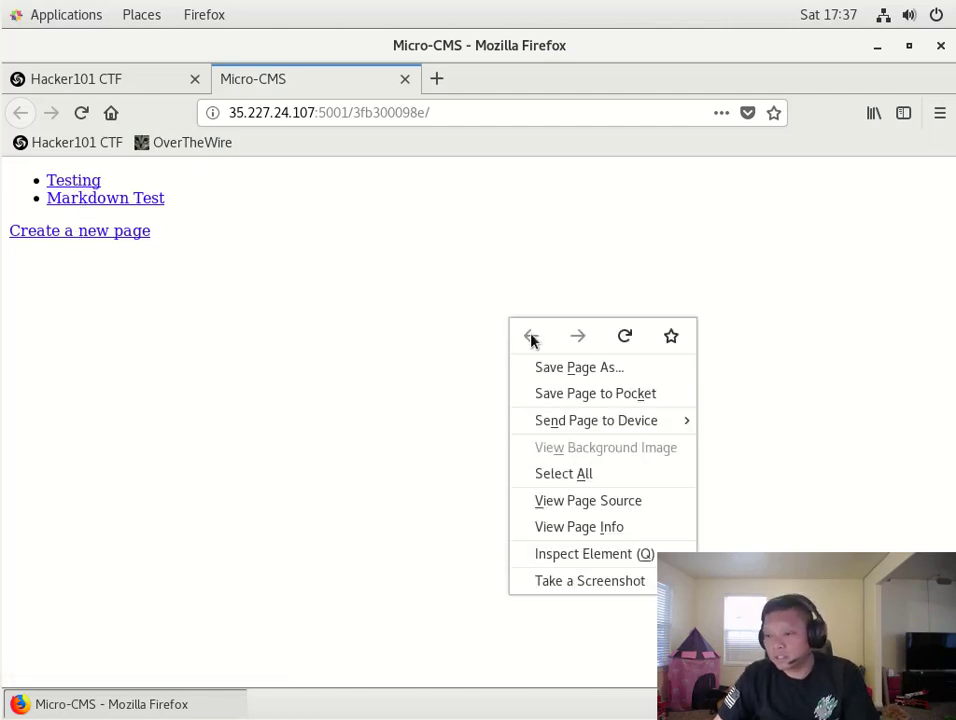
left_click(574, 510)
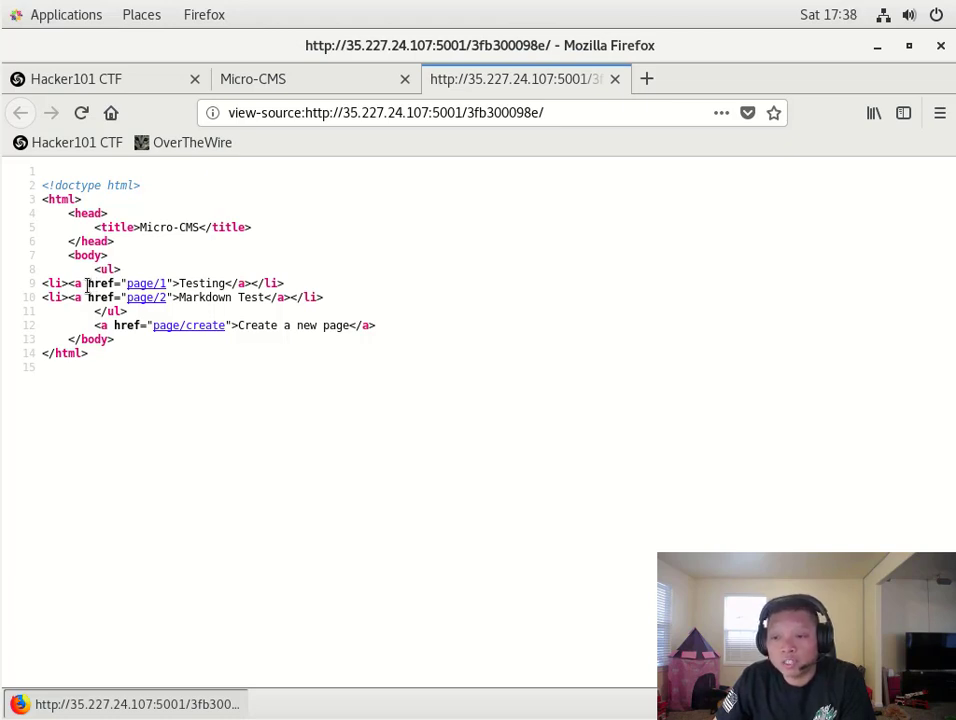
left_click_drag(87, 285, 115, 285)
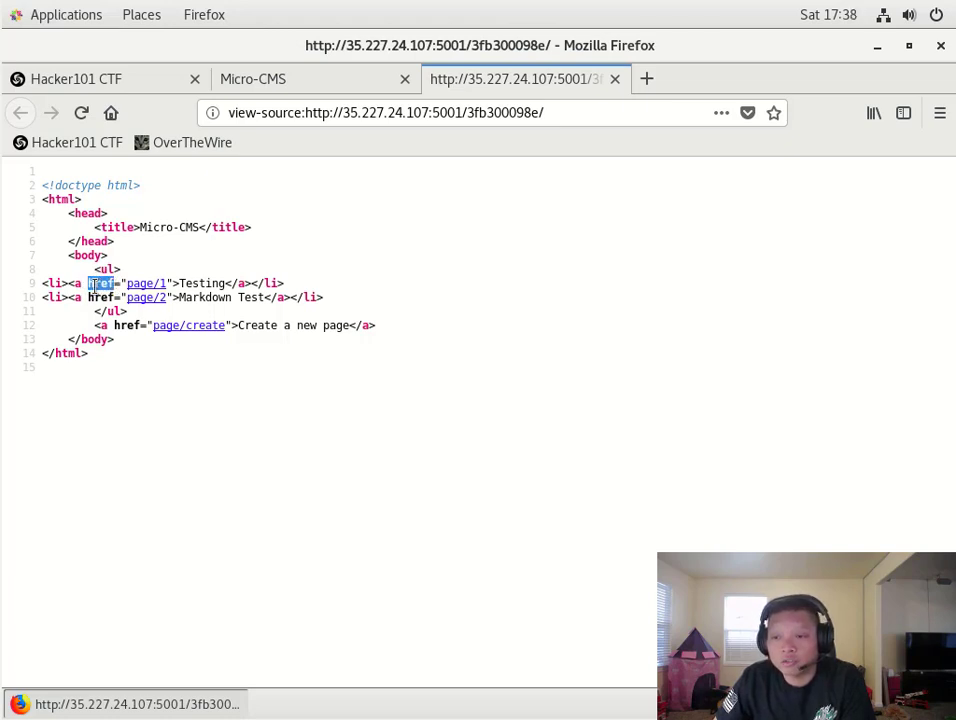
left_click(108, 284)
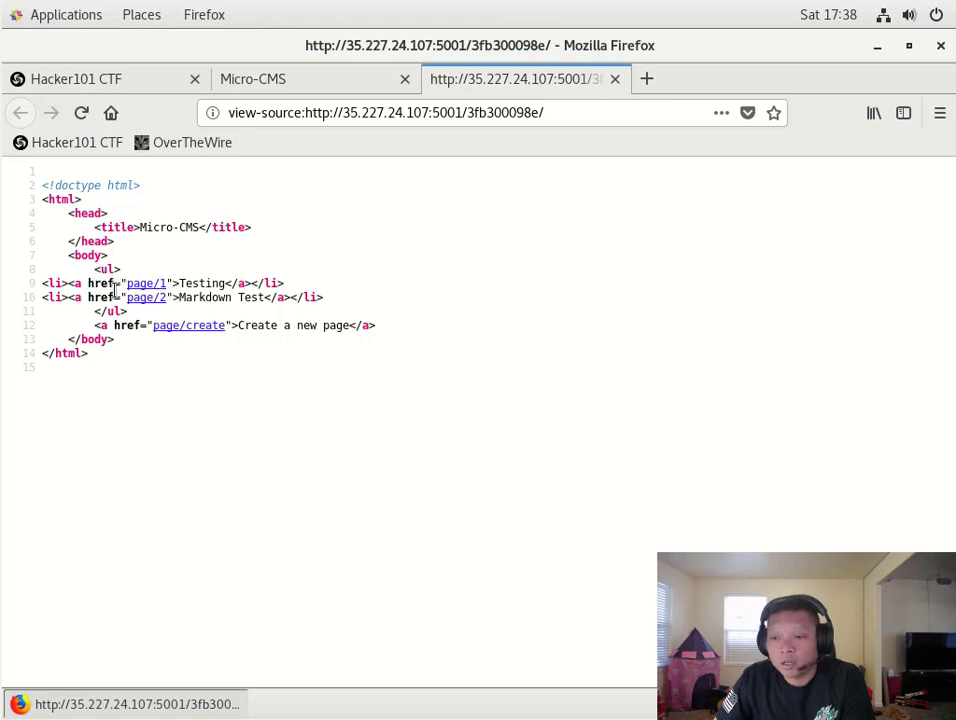
left_click_drag(88, 298, 116, 298)
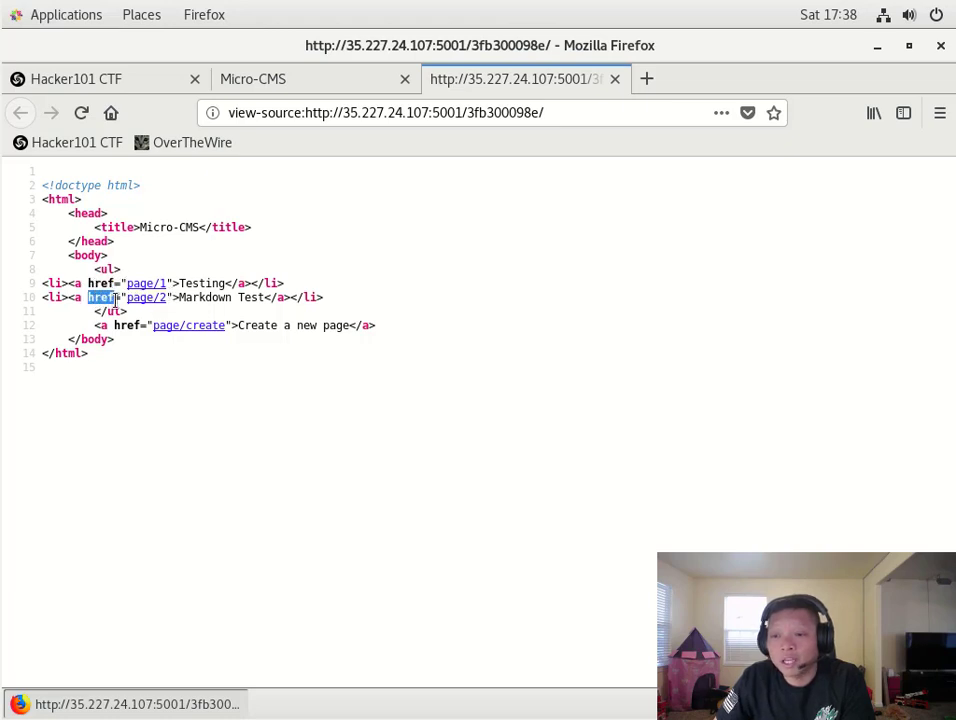
left_click(288, 418)
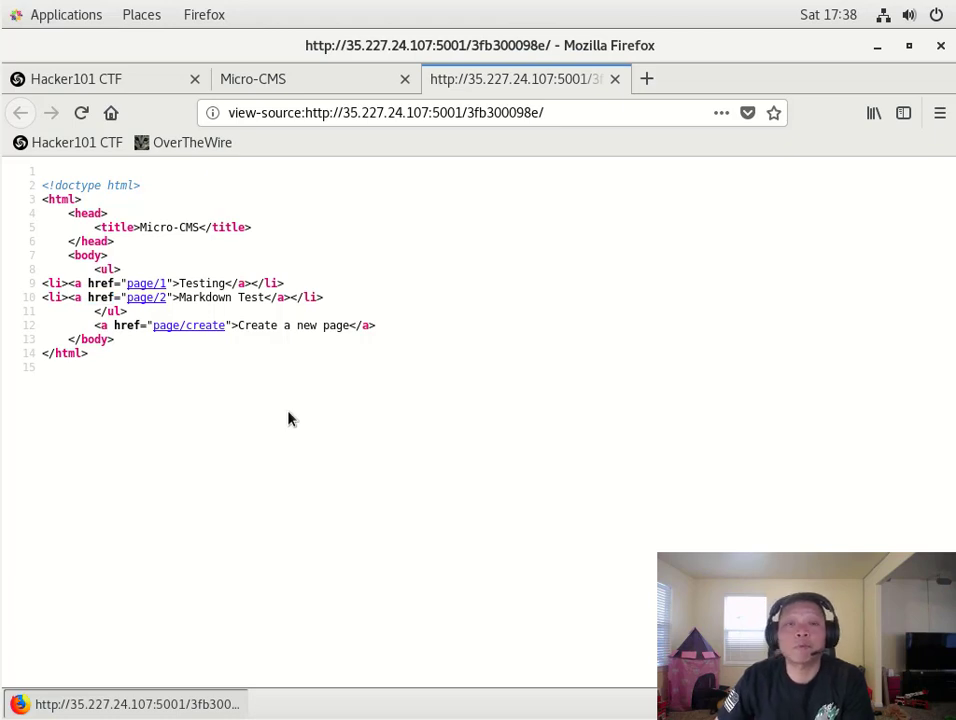
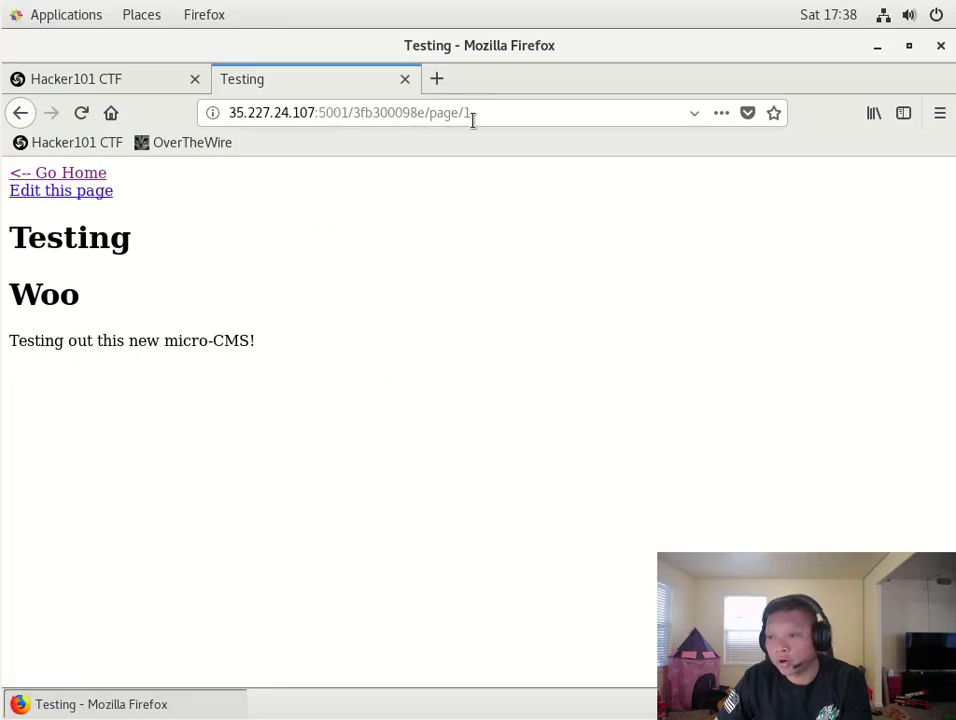
- Select the 'page/1' path of the Testing page's URL in the address bar
left_click_drag(472, 116, 430, 113)
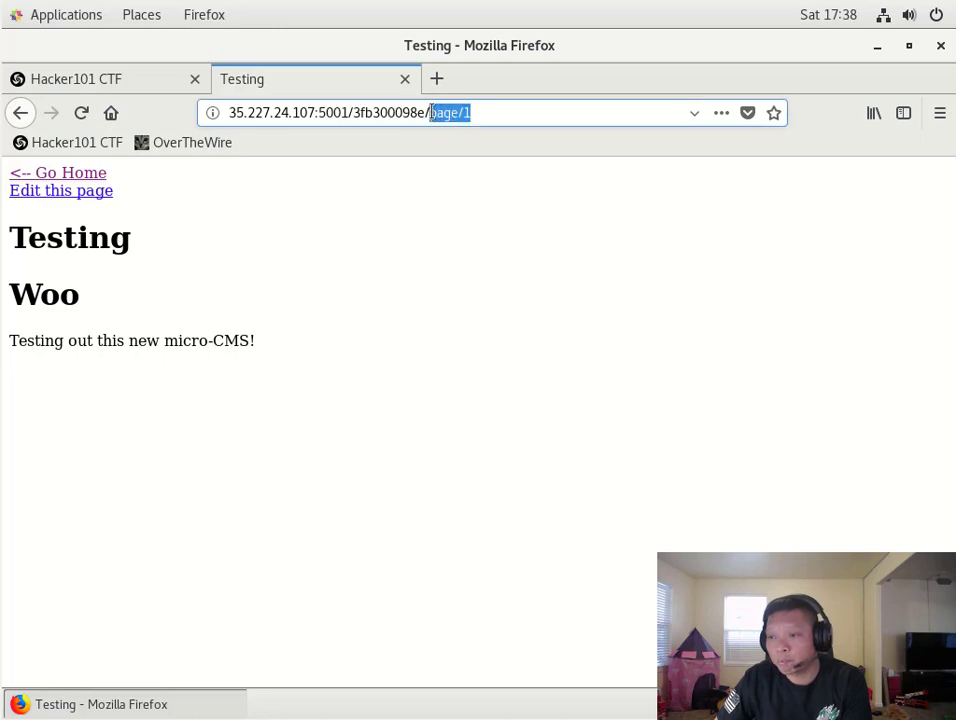
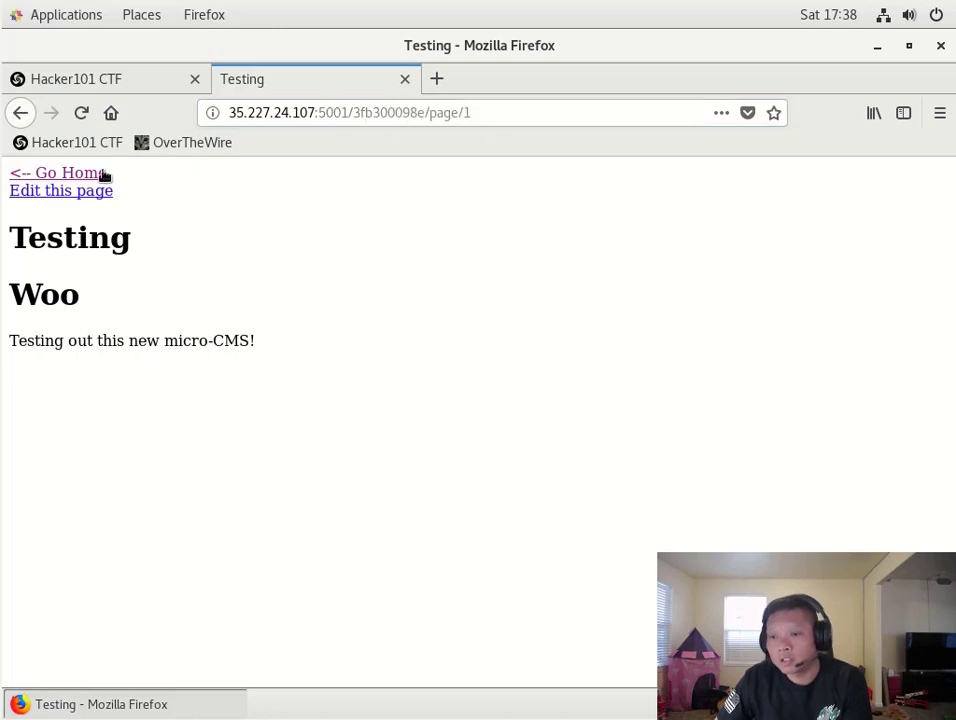
- Go home, revisit the Testing page, then open the Markdown Test page (page/2)
left_click(88, 177)
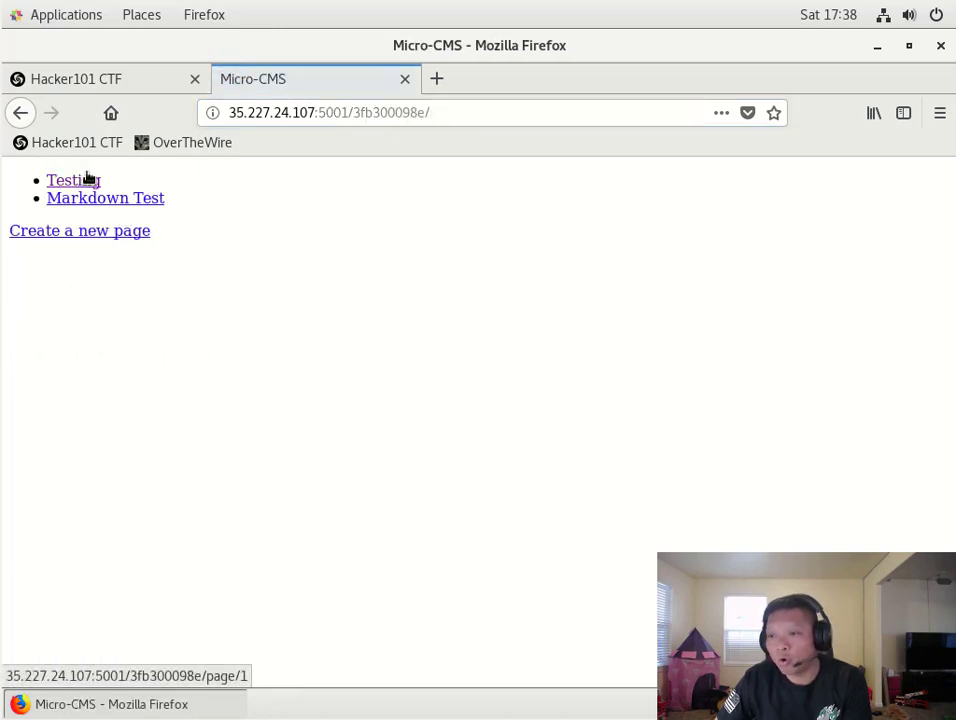
left_click(531, 112)
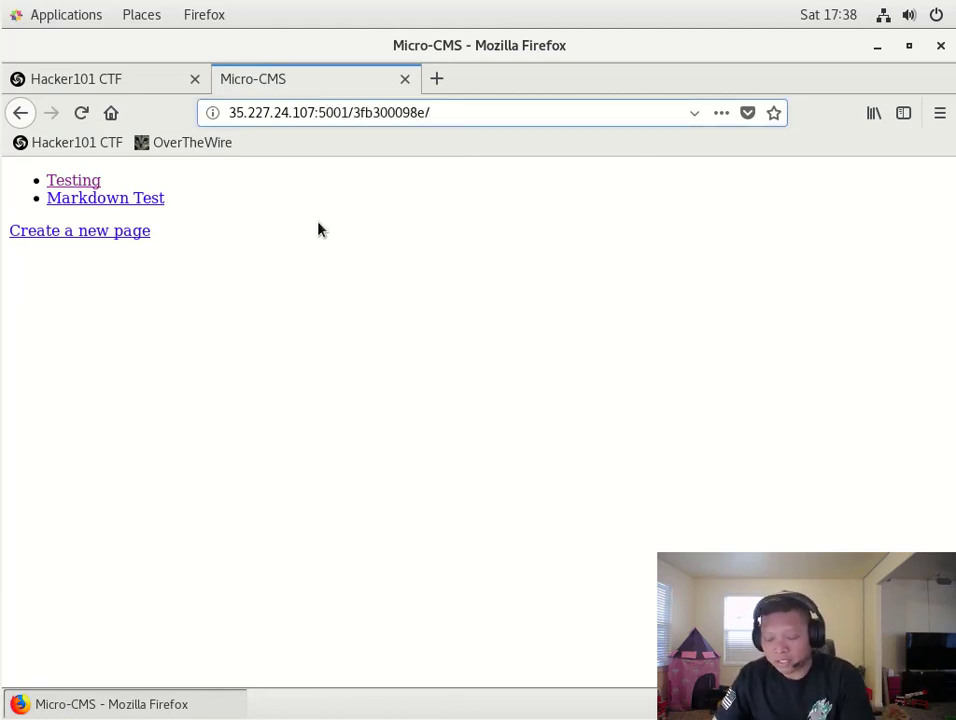
left_click(90, 183)
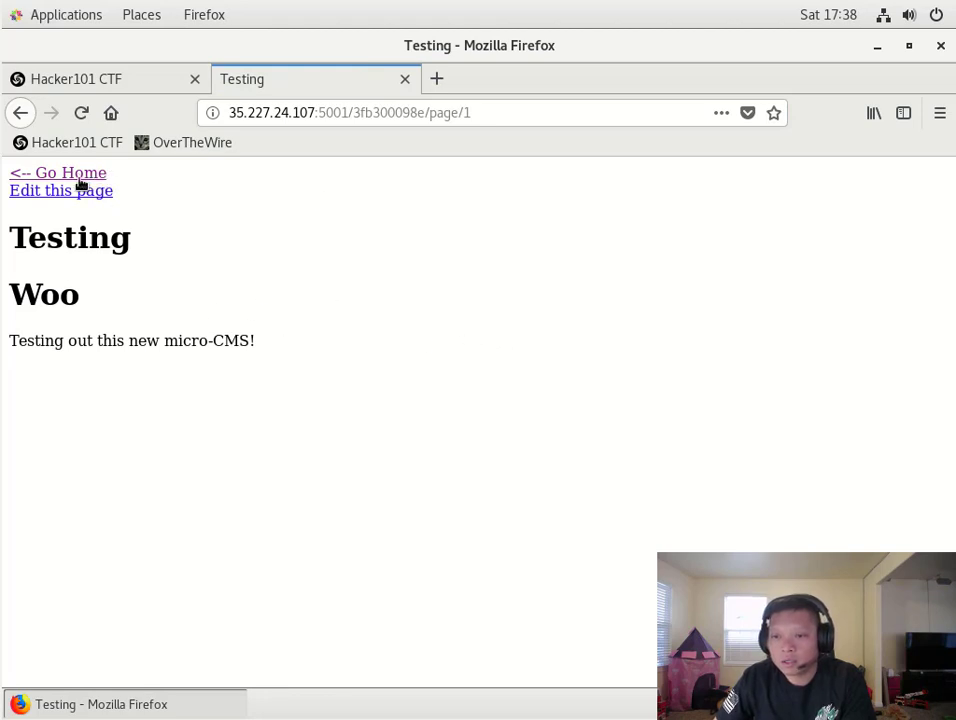
left_click(80, 176)
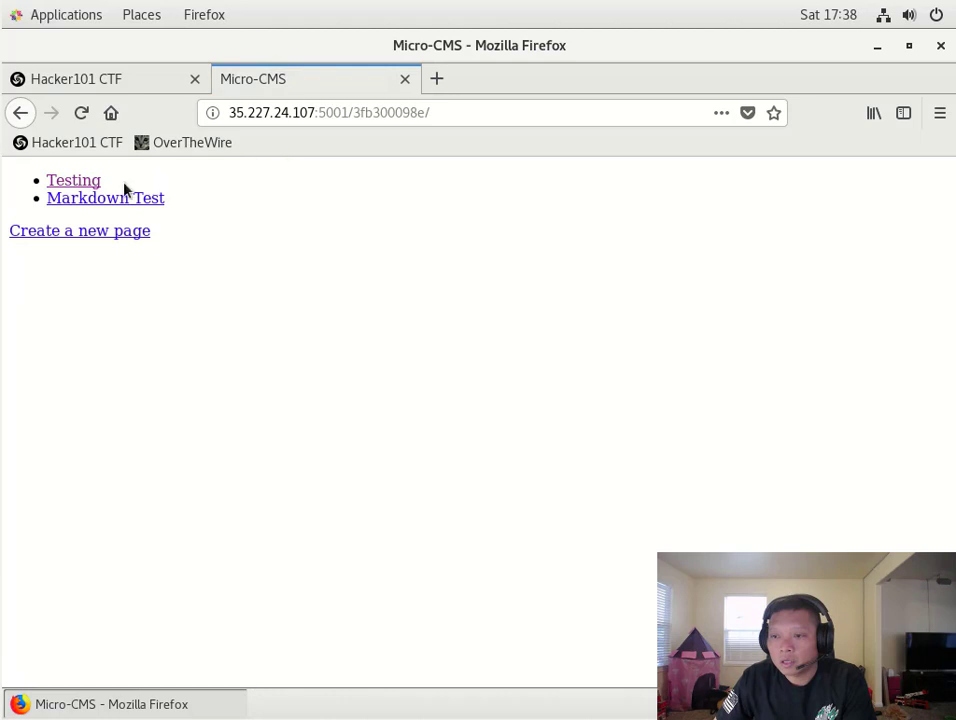
left_click(95, 201)
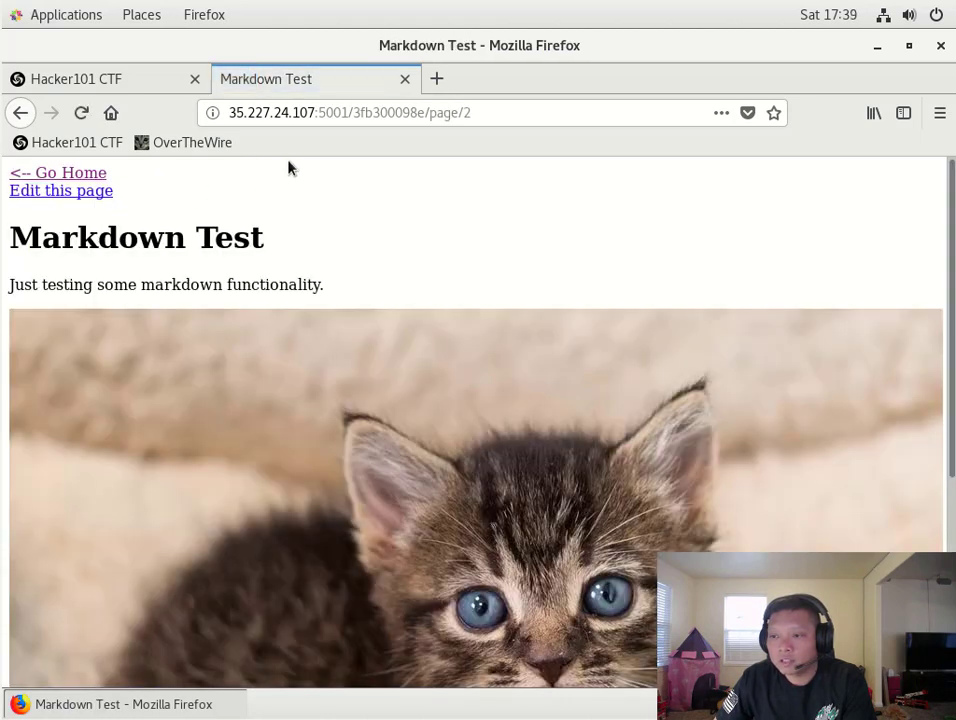
left_click_drag(481, 109, 444, 113)
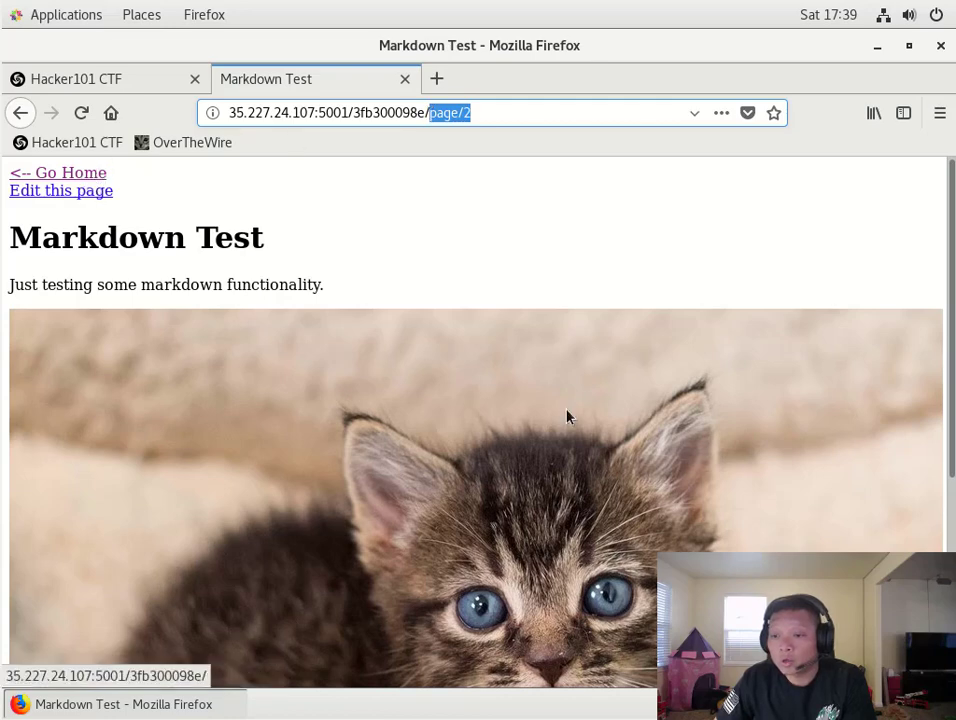
scroll(418, 388, "down", 5)
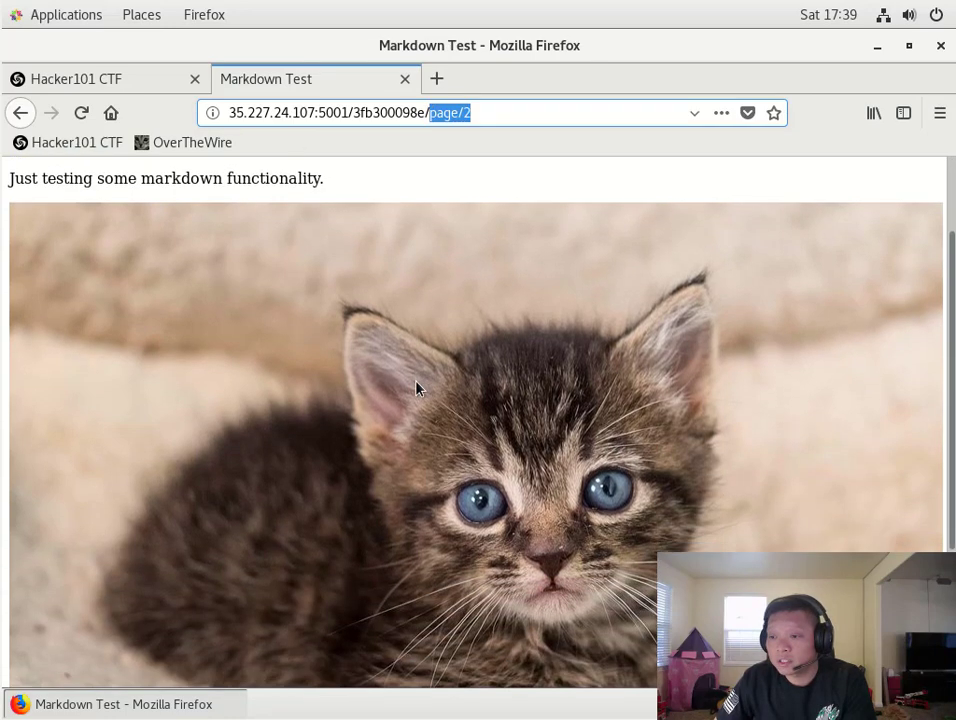
key("Return")
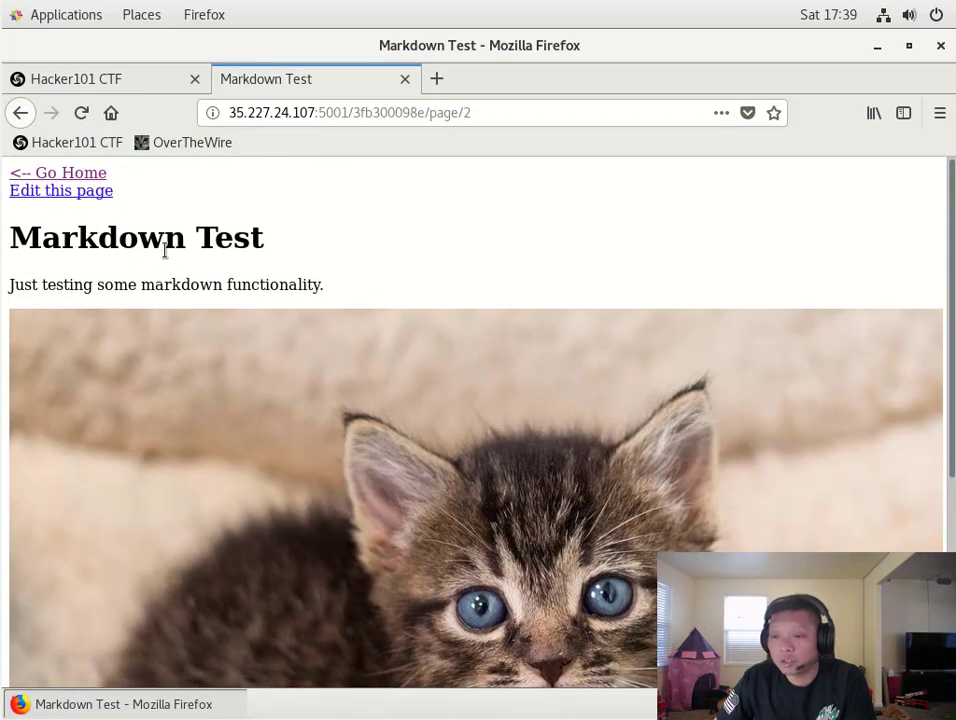
scroll(518, 595, "down", 3)
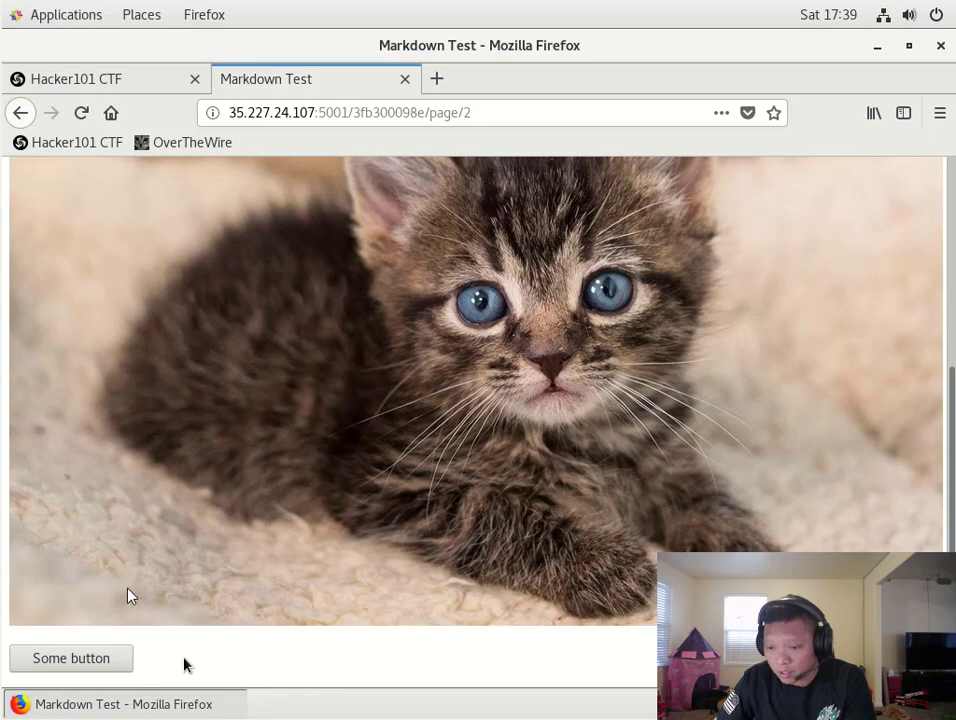
left_click(101, 659)
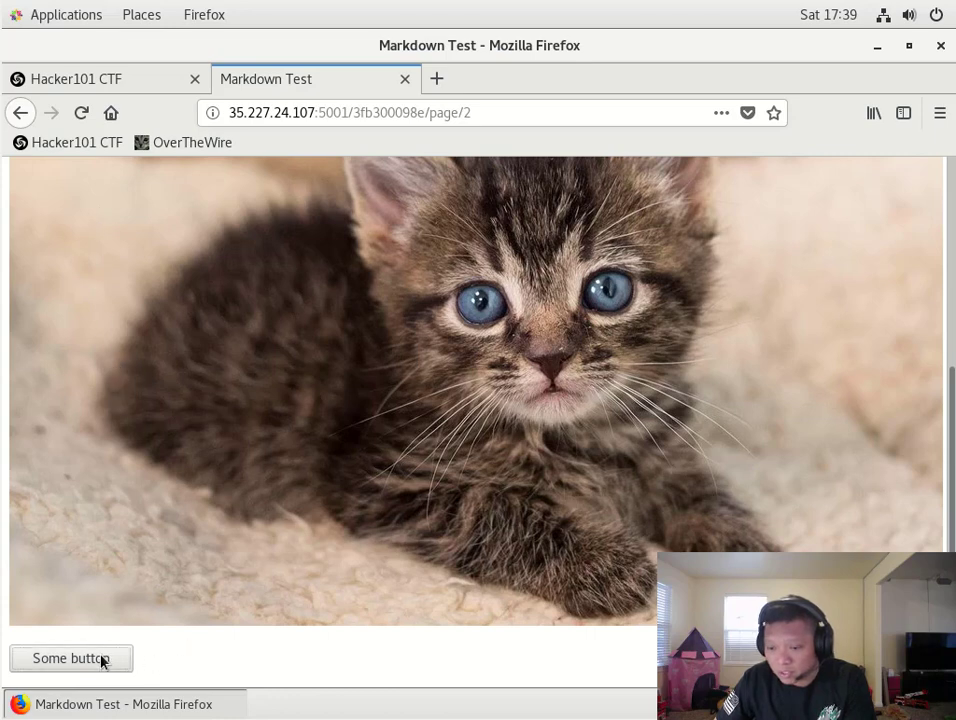
left_click(102, 659)
left_click(115, 658)
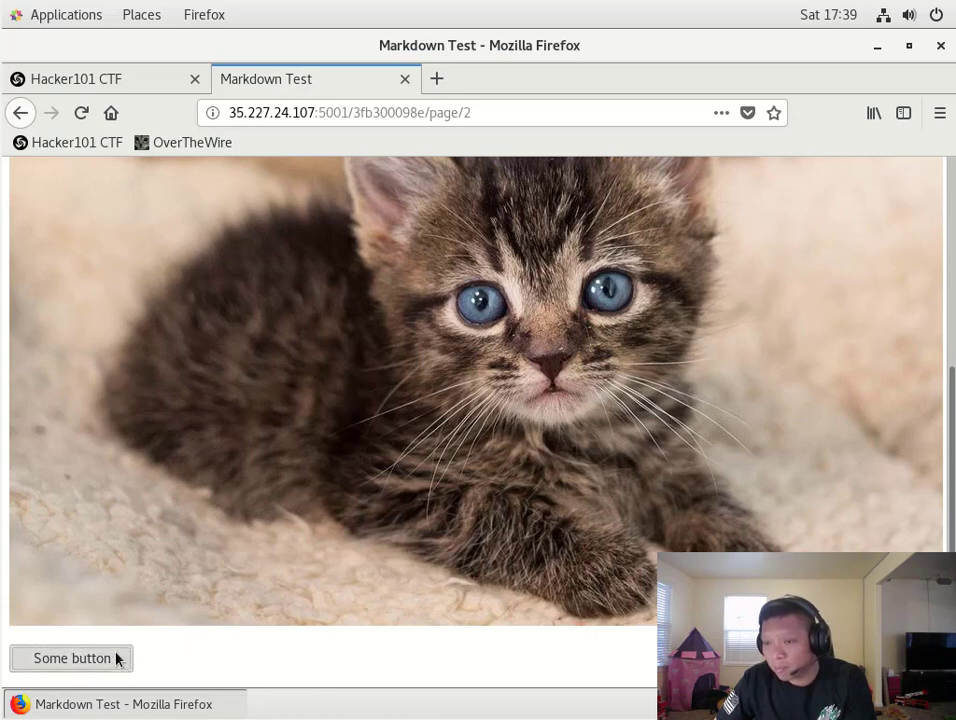
right_click(178, 658)
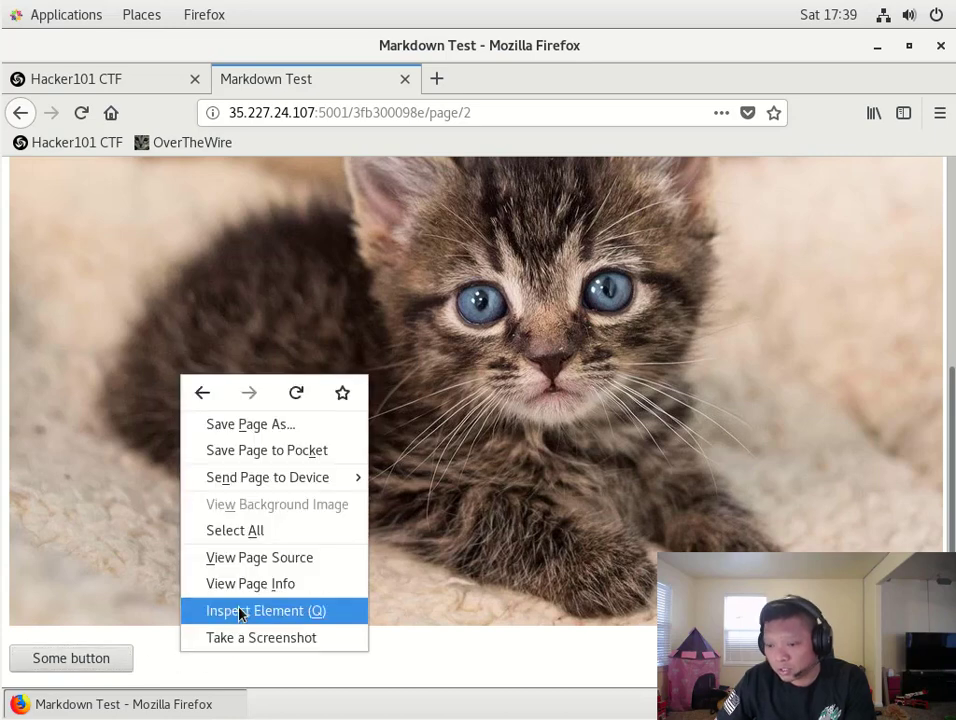
left_click(254, 558)
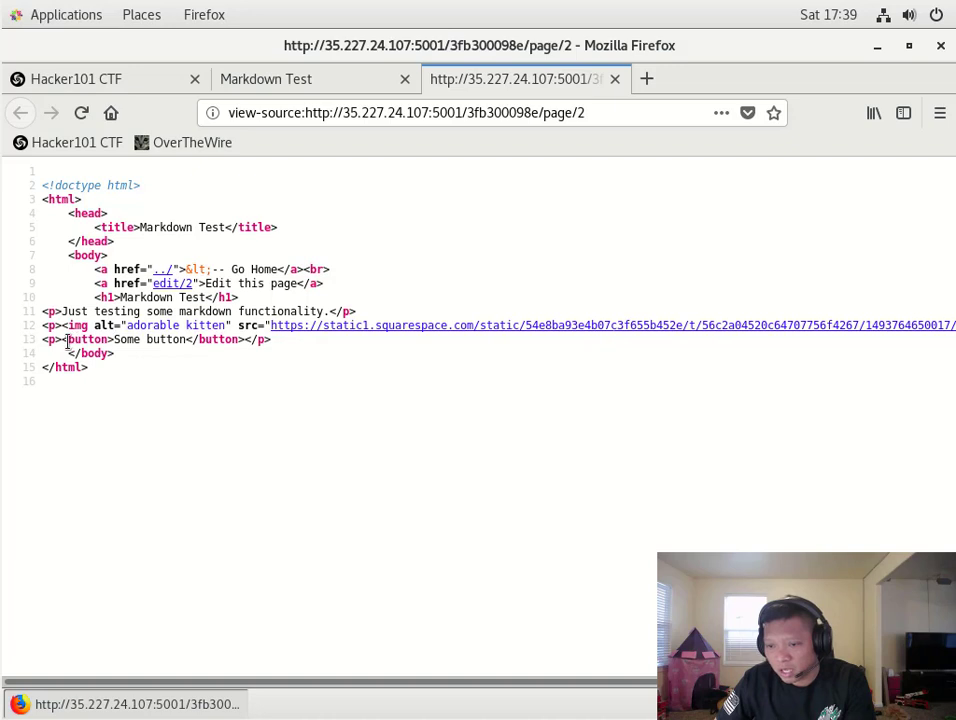
left_click_drag(66, 341, 241, 344)
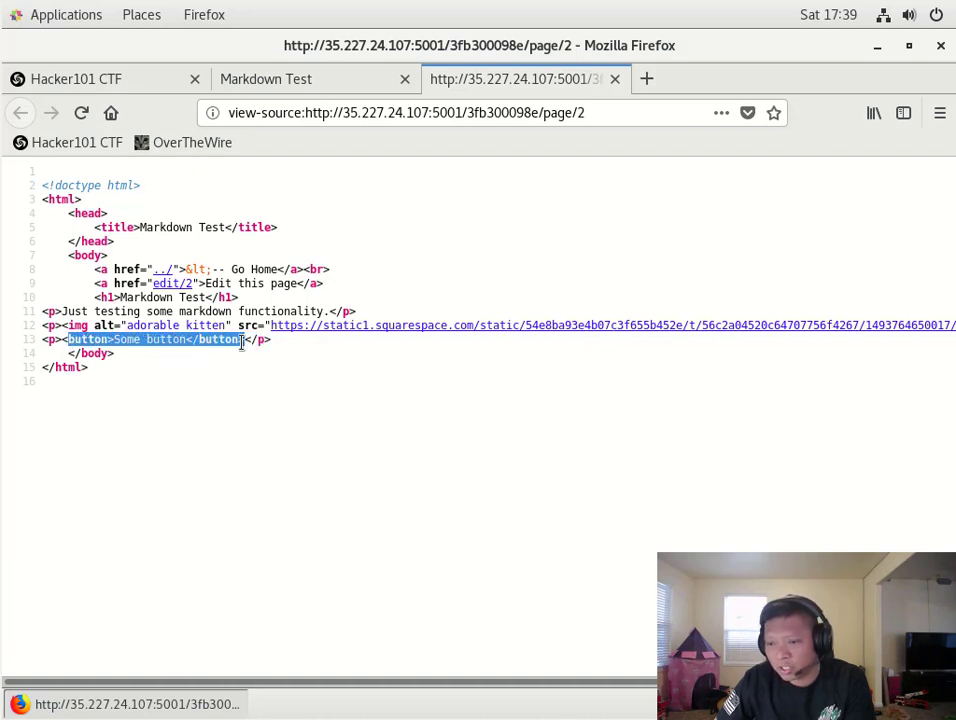
left_click(267, 477)
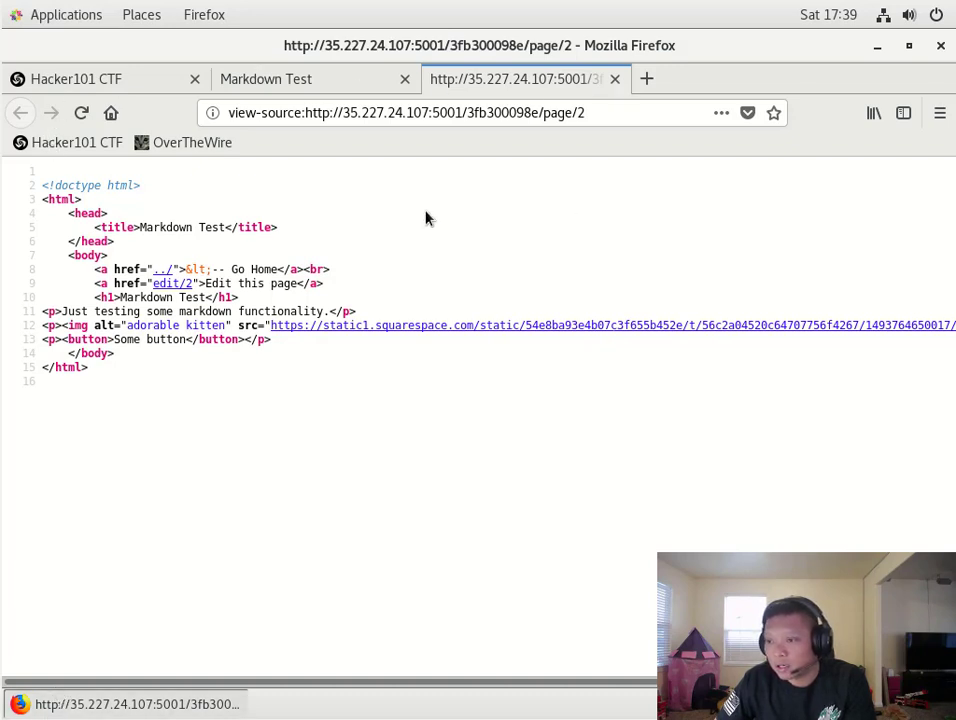
left_click(614, 79)
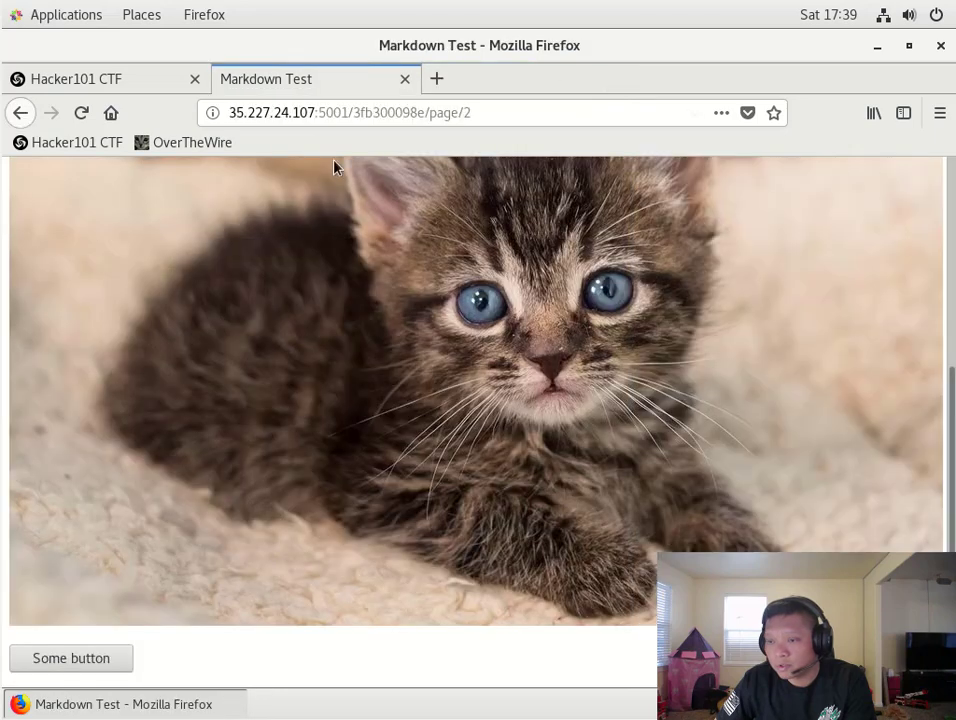
- Open the new-page form from the home page and examine its page/create URL
scroll(305, 449, "up", 5)
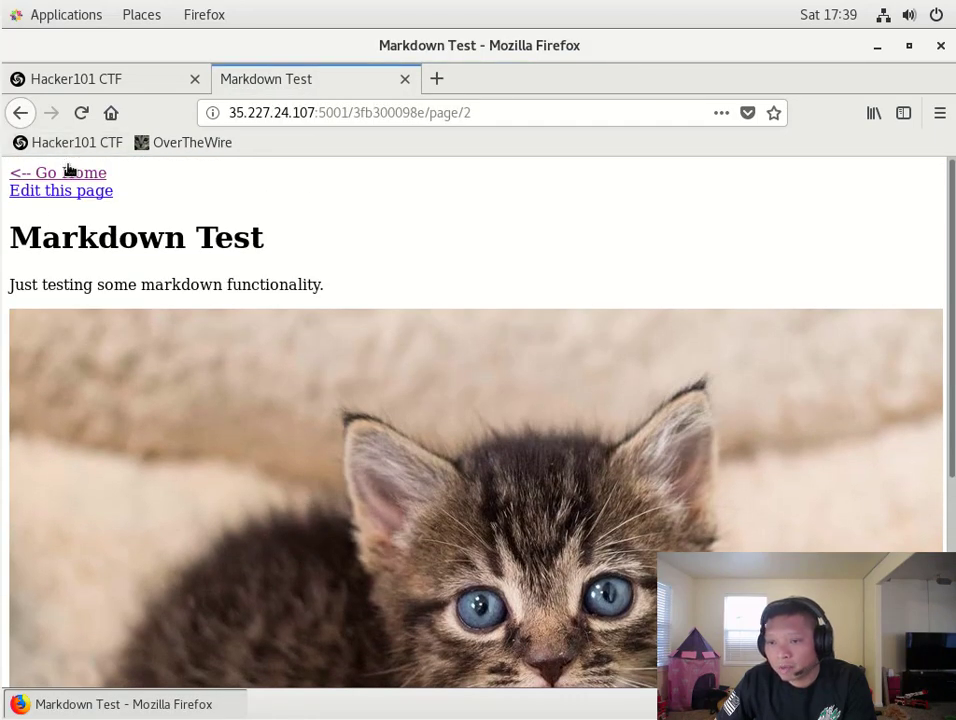
left_click(72, 175)
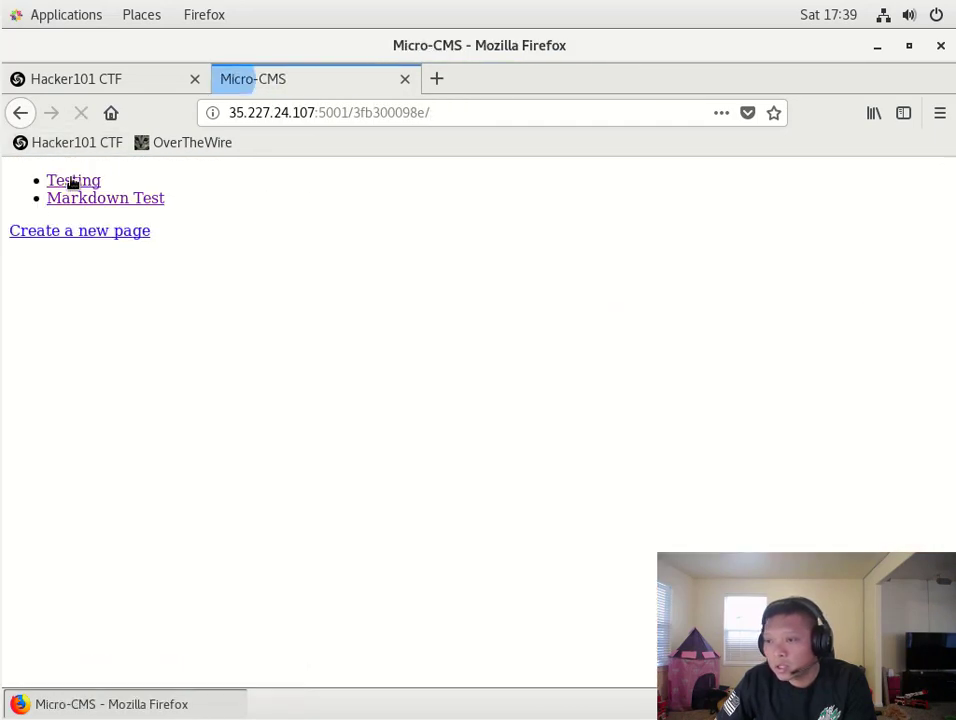
left_click(88, 234)
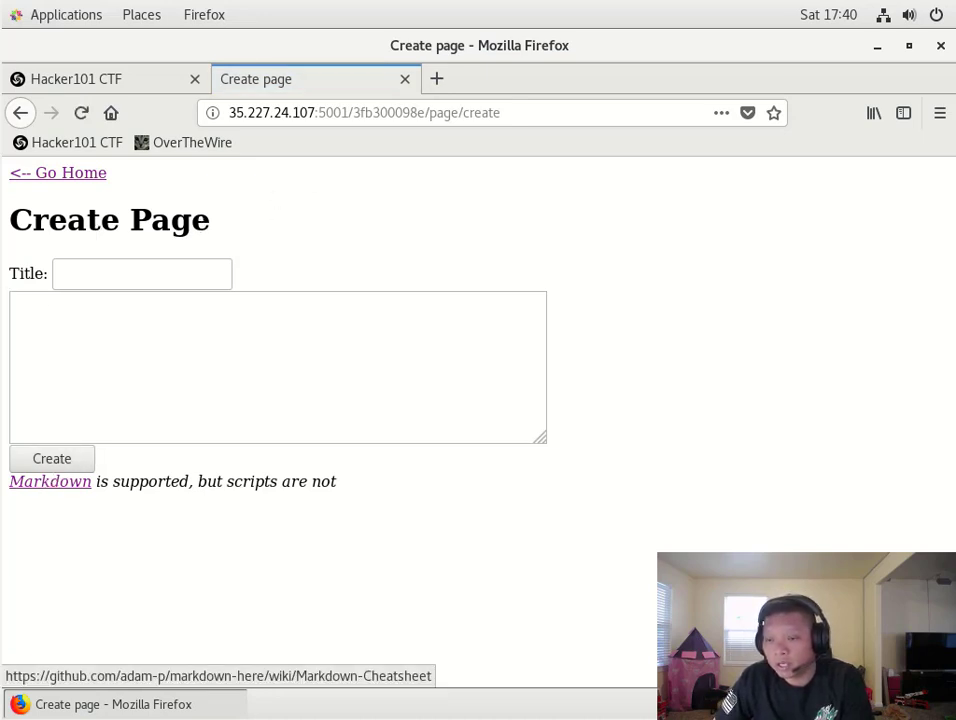
left_click(463, 115)
left_click_drag(463, 115, 512, 110)
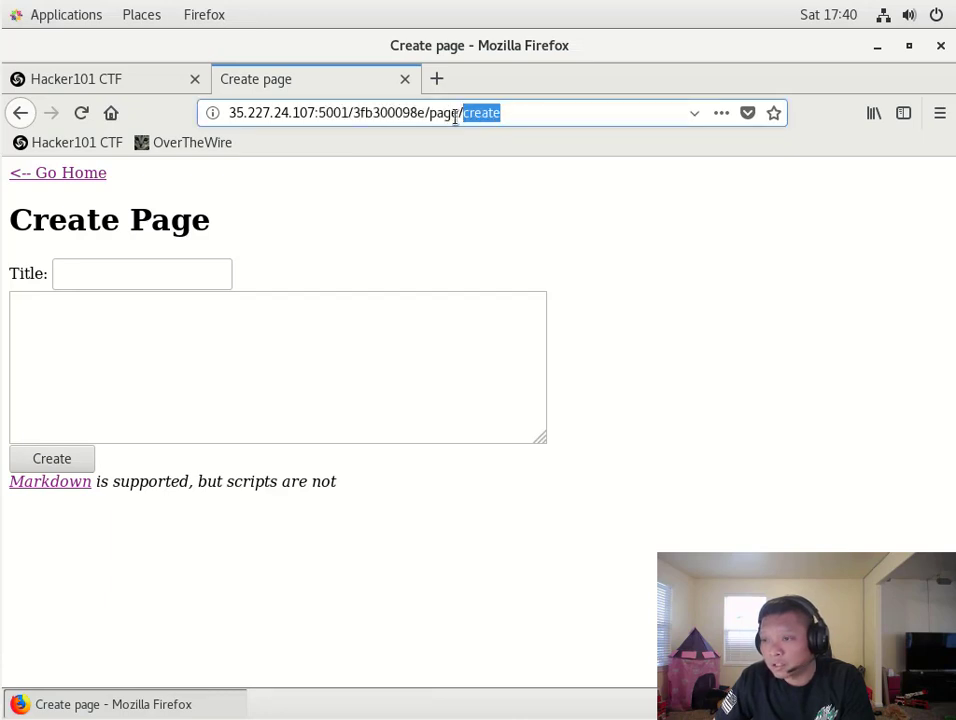
left_click_drag(429, 115, 498, 114)
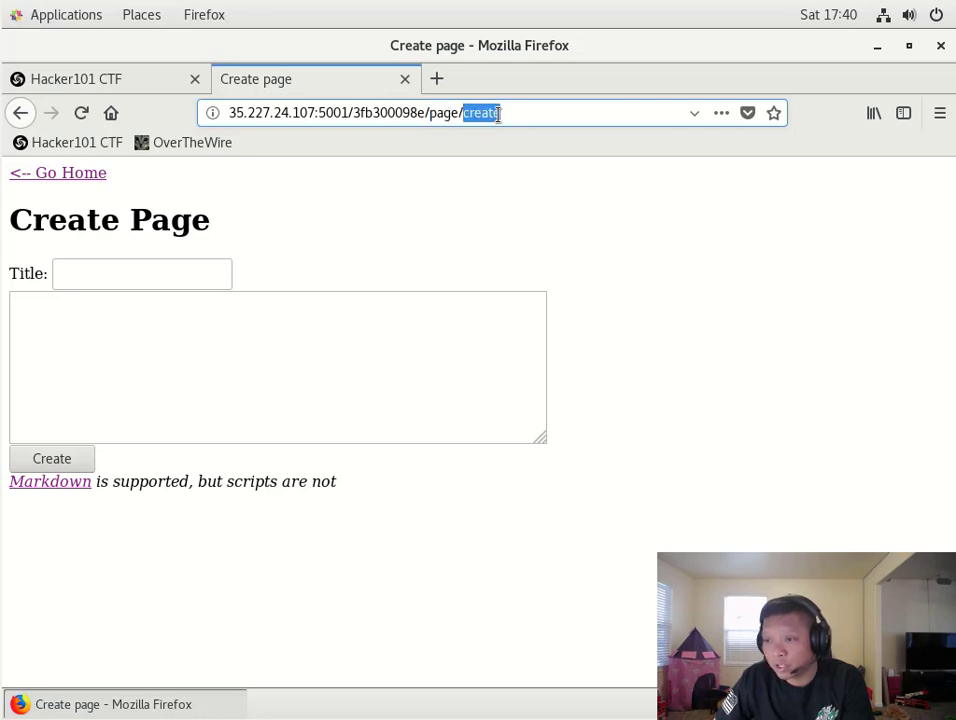
- Create a page titled 'Test 1' with body 'test', then return to the home page
left_click(95, 283)
type("Tese")
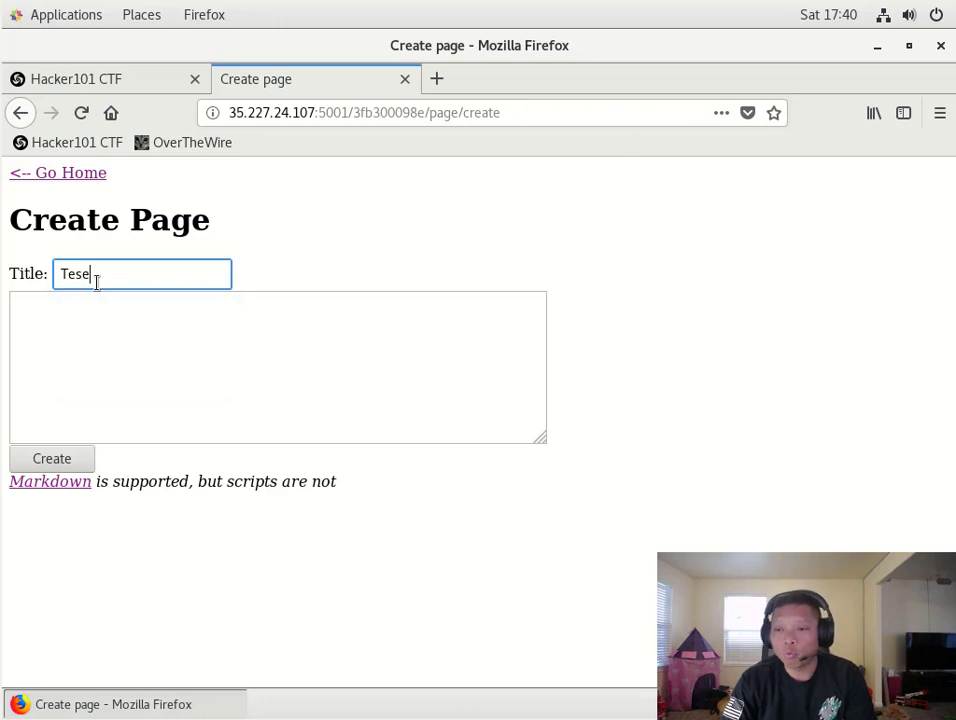
key("BackSpace")
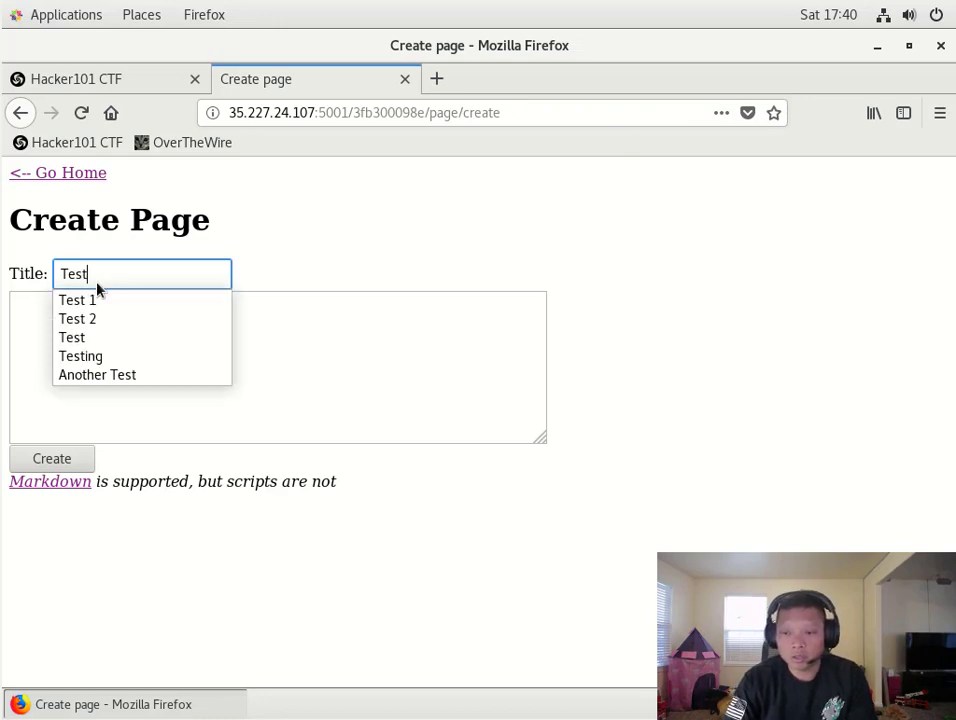
type("t 1")
key("Tab")
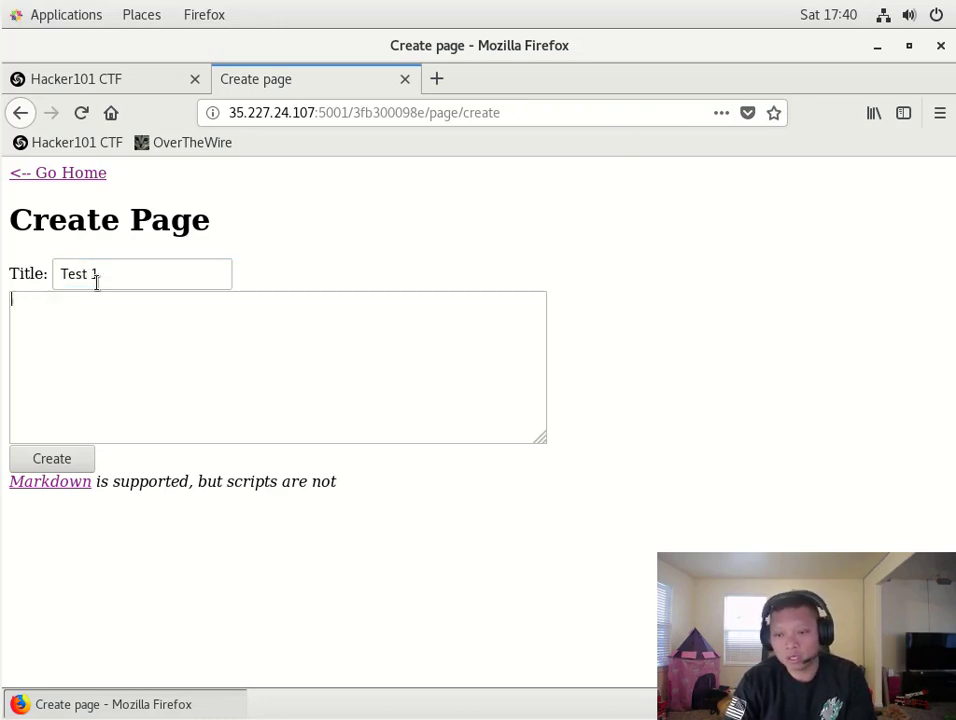
type("test")
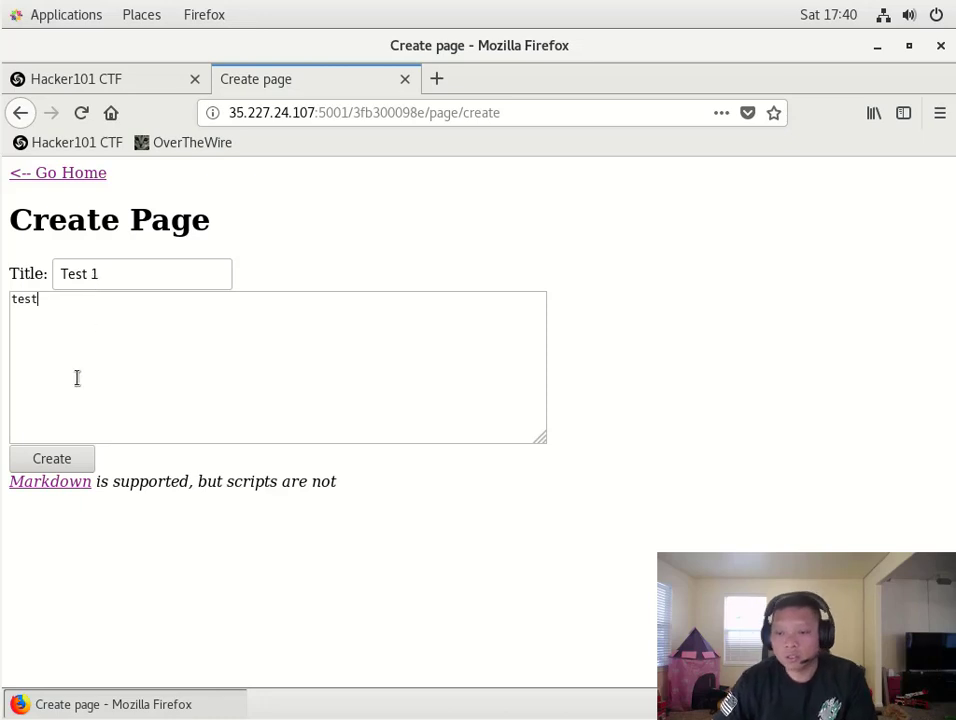
left_click(50, 459)
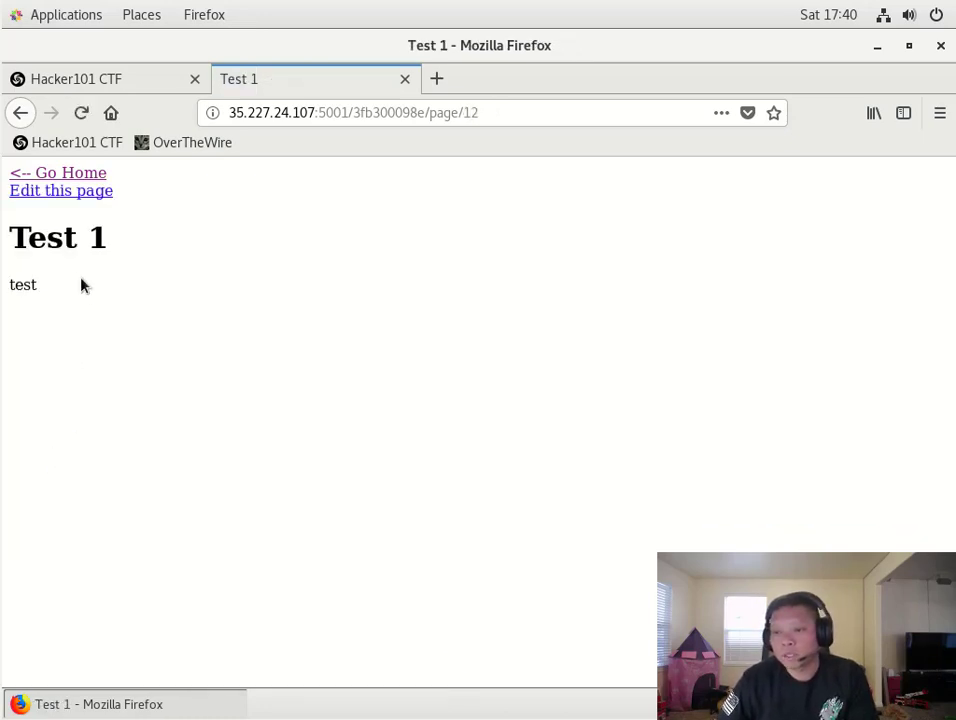
left_click(38, 174)
- Open the Testing page and view the selection source of its heading
left_click(57, 184)
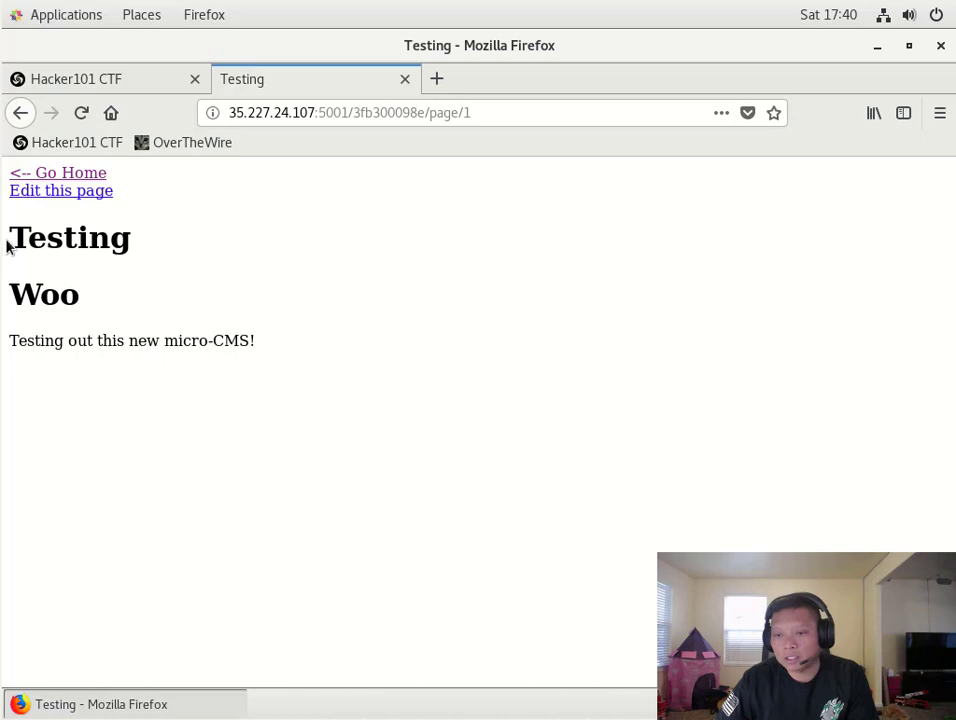
left_click_drag(10, 238, 148, 246)
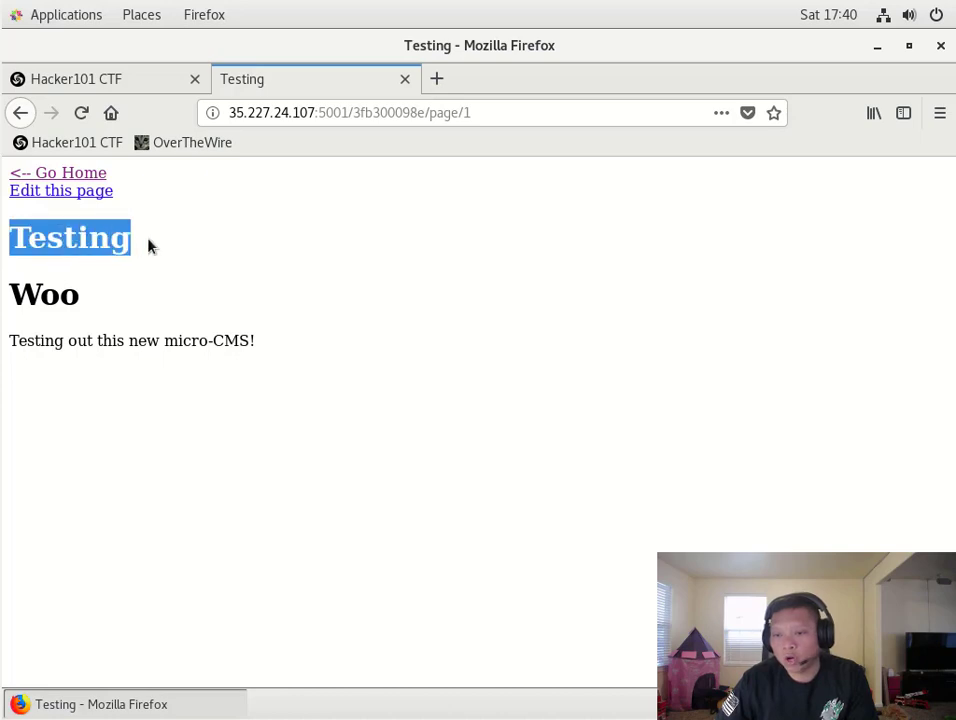
right_click(265, 250)
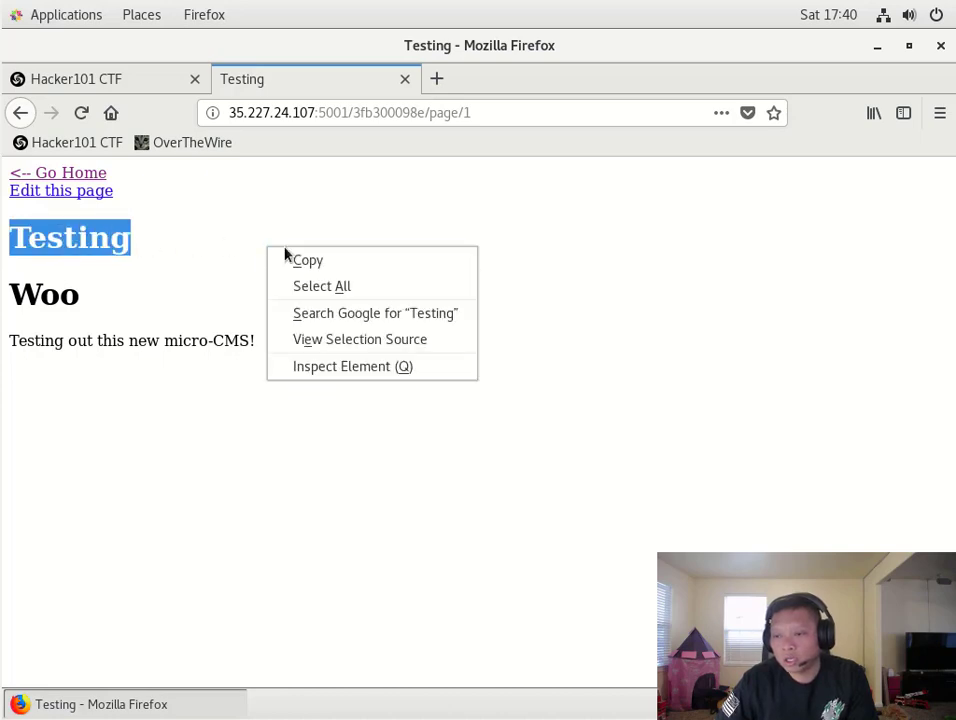
left_click(335, 340)
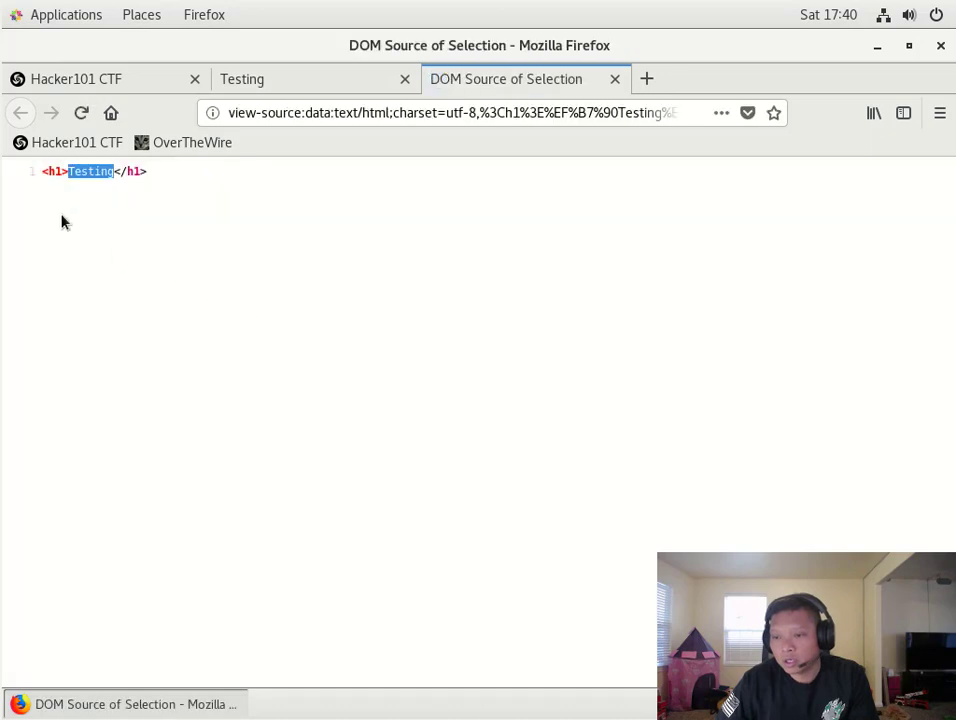
left_click(615, 79)
- View the Testing page's full HTML source, then go home and open Test 1
left_click(360, 230)
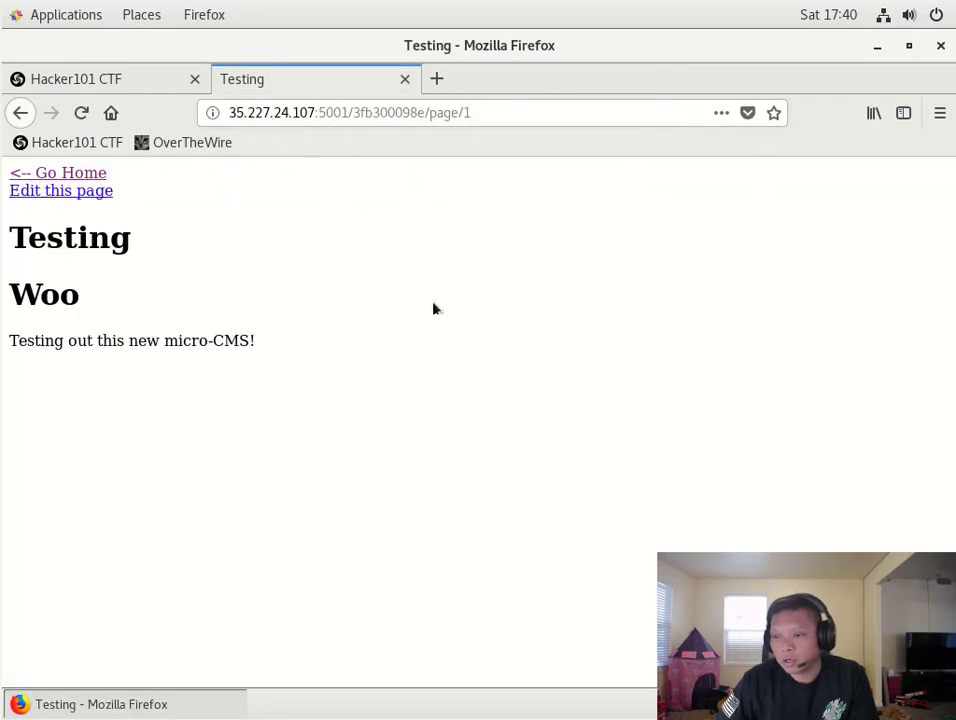
right_click(446, 316)
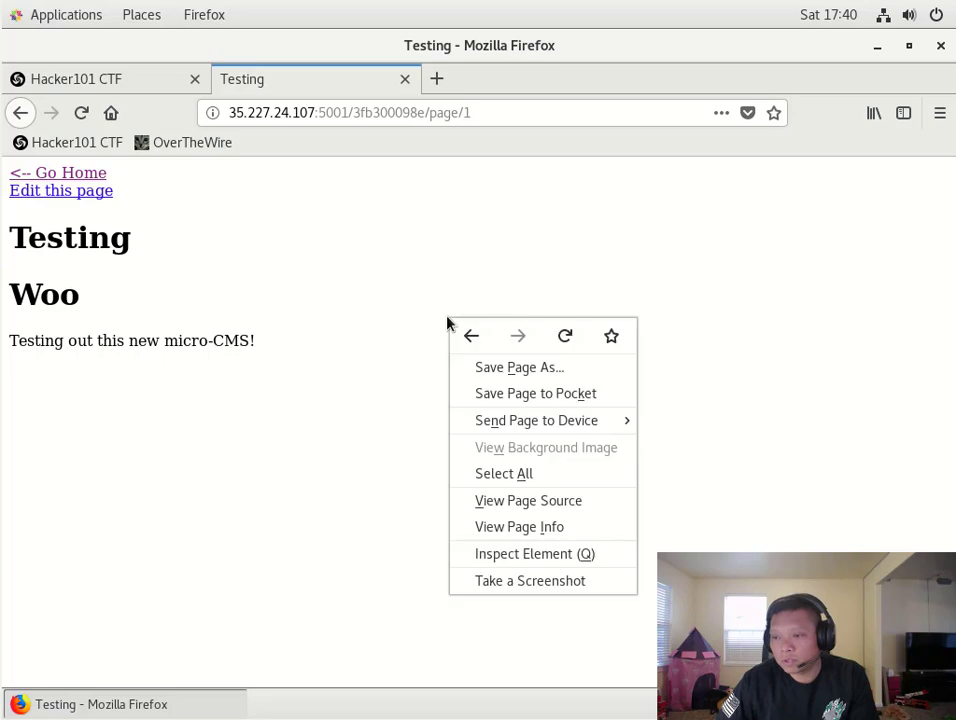
left_click(520, 505)
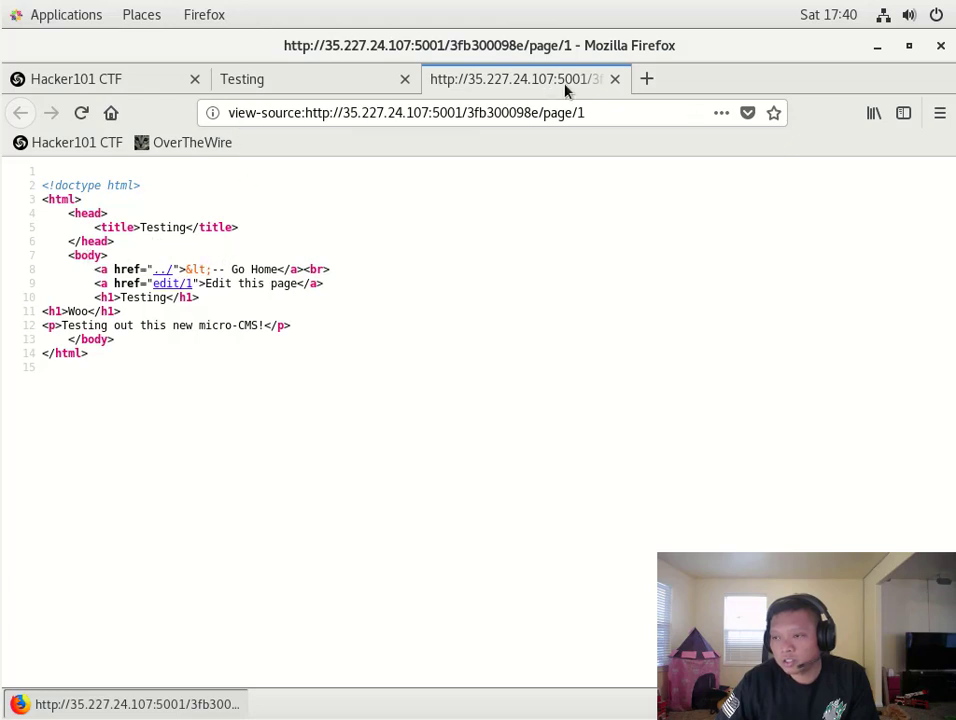
left_click(615, 79)
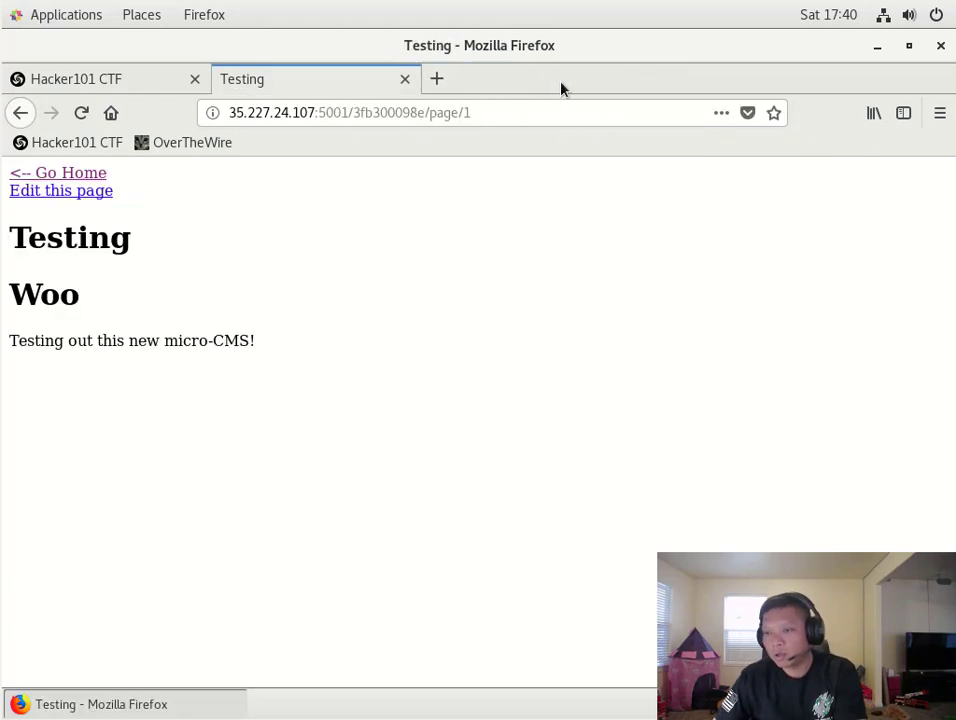
left_click(73, 176)
left_click(78, 222)
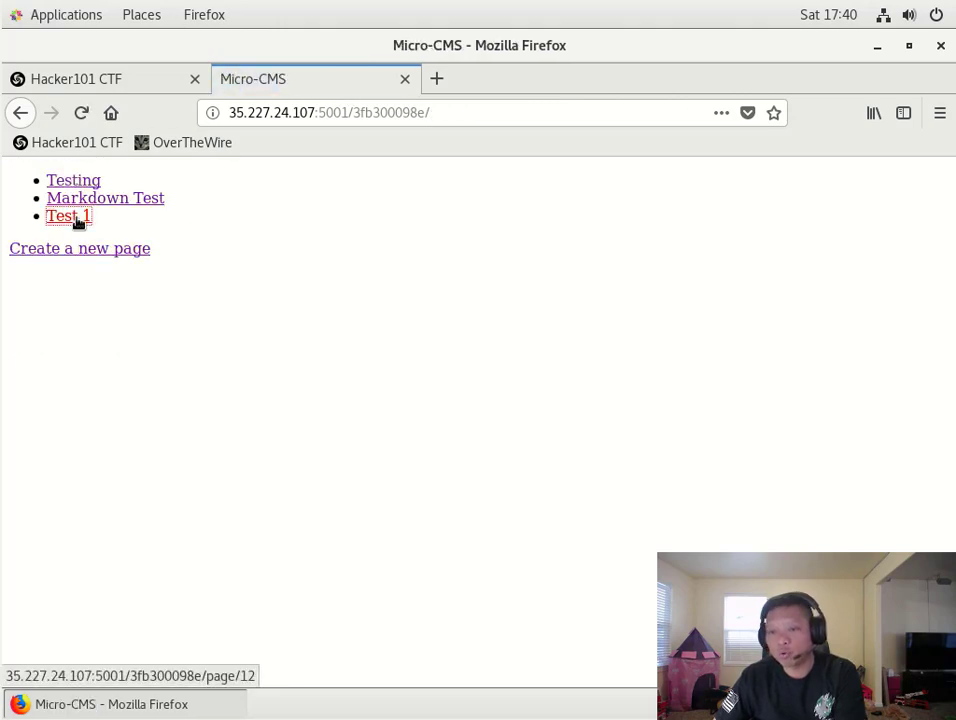
- View the Test 1 page source, then go home and reopen the Testing page (page/1)
right_click(526, 357)
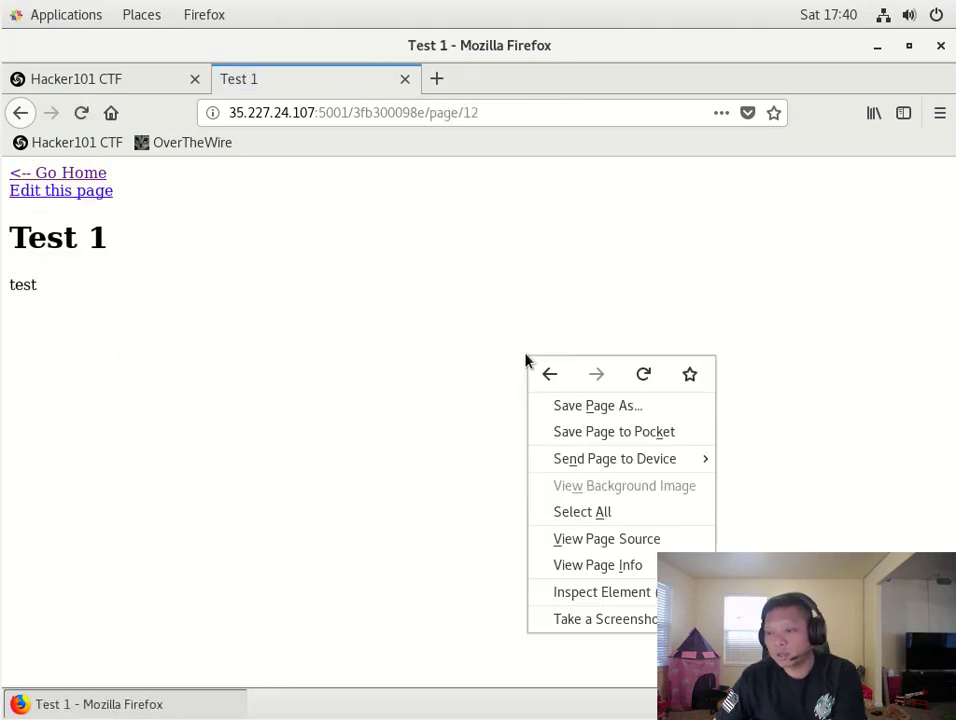
left_click(559, 540)
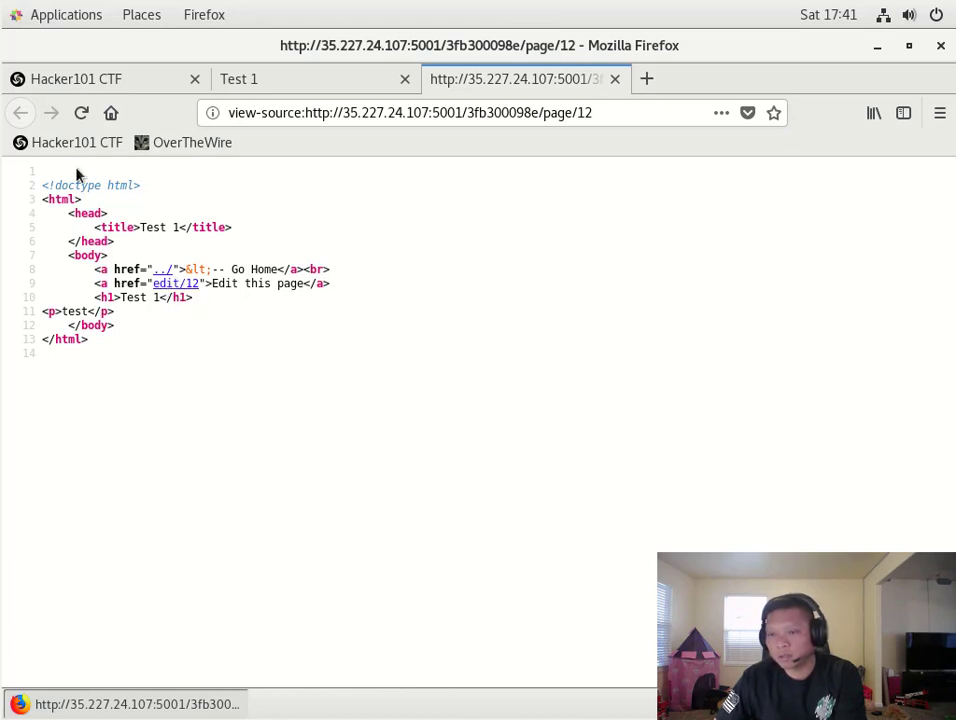
left_click(617, 83)
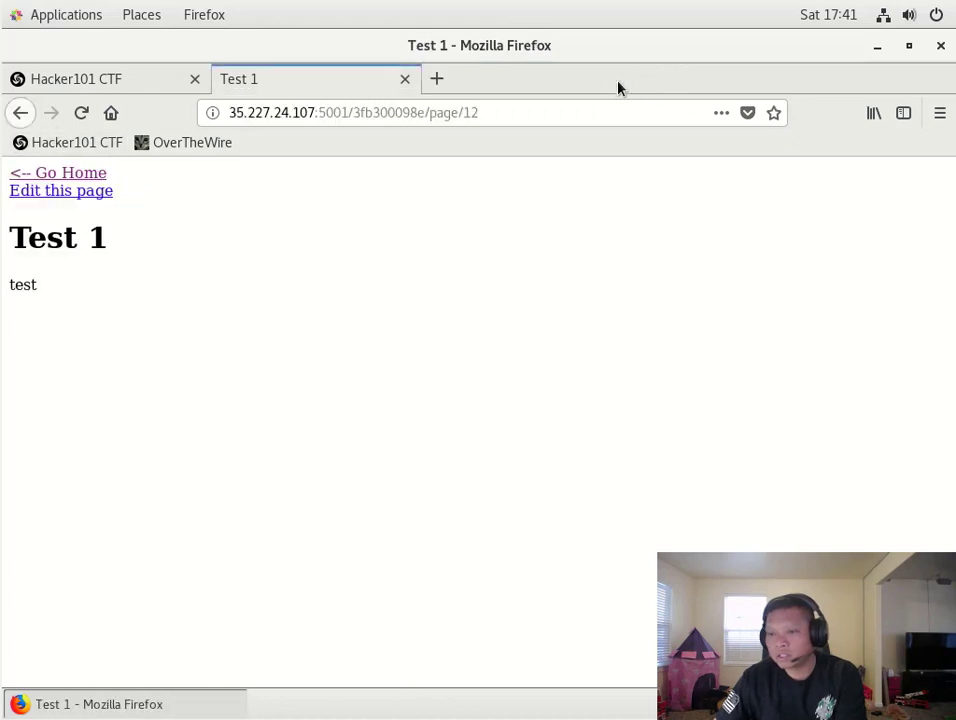
left_click(45, 173)
left_click(58, 182)
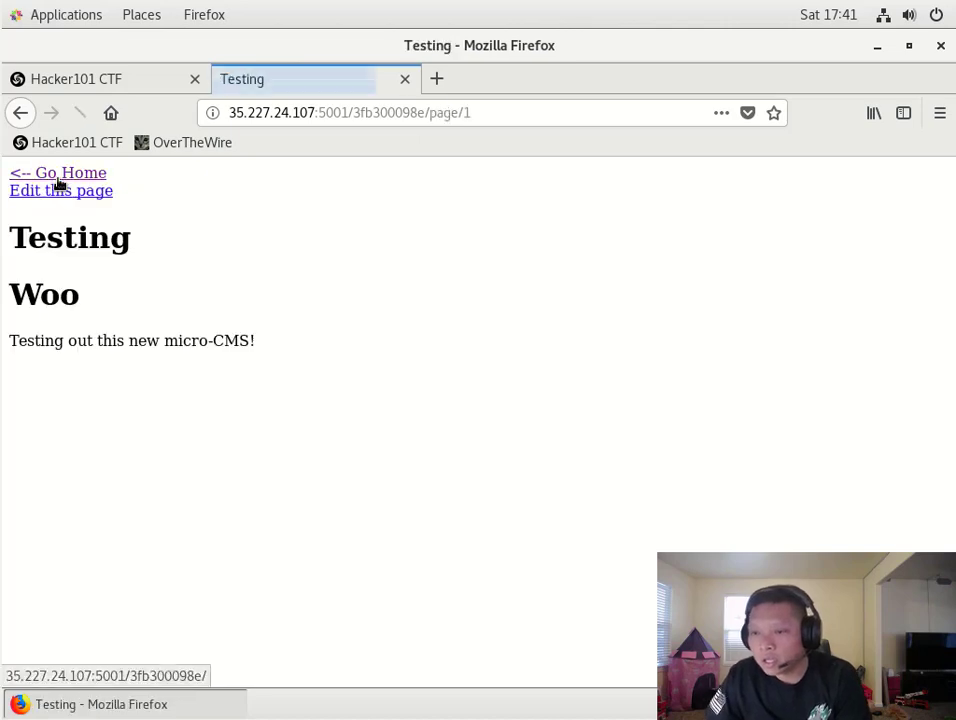
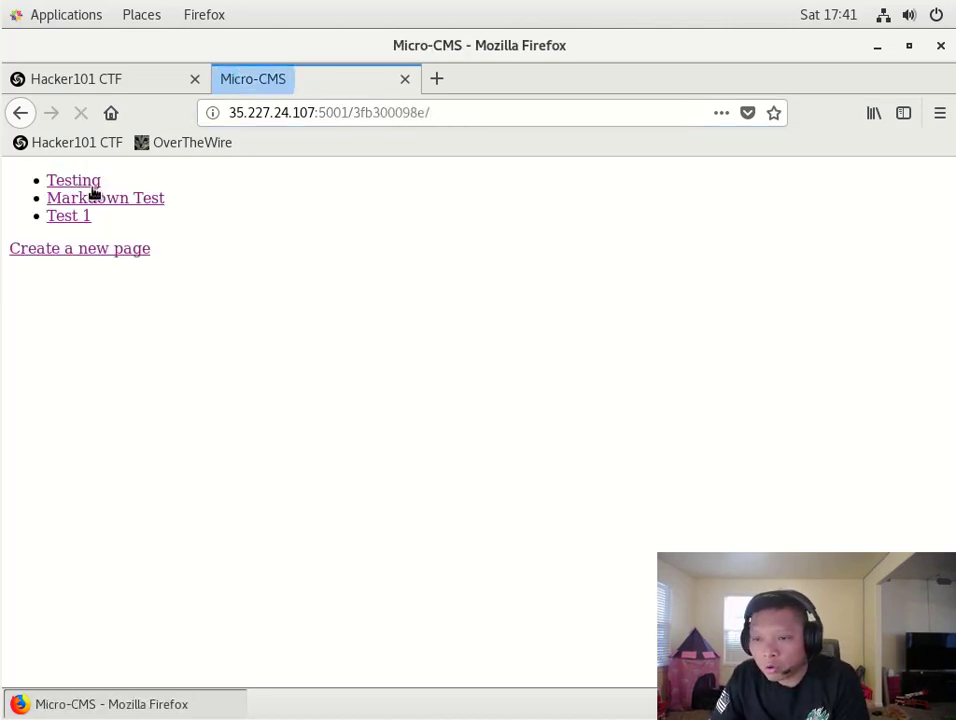
left_click(90, 198)
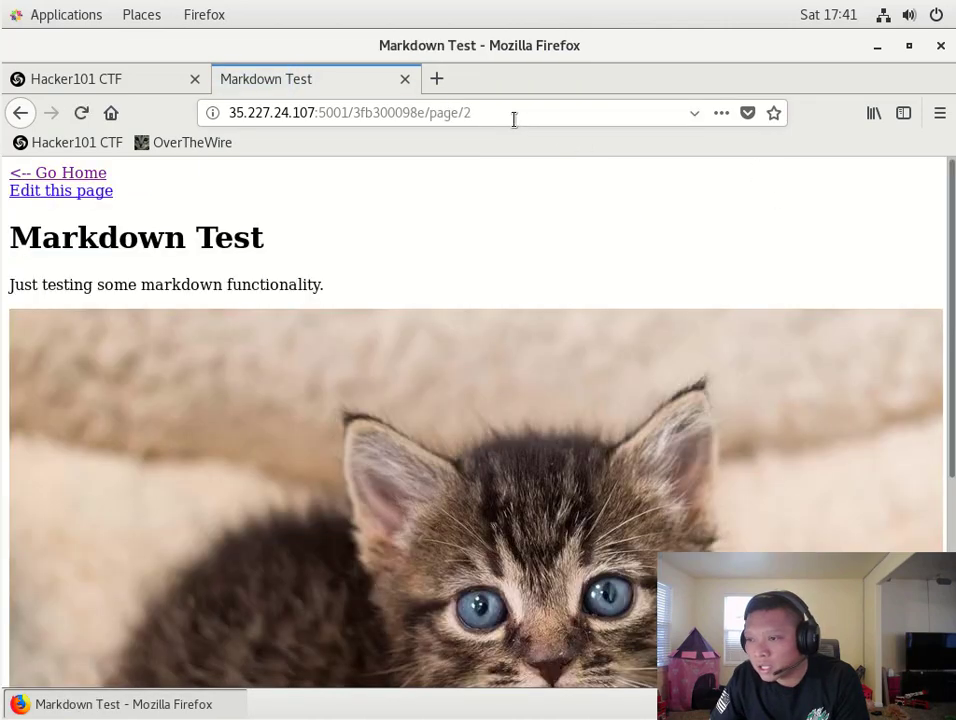
left_click(470, 114)
left_click_drag(470, 114, 430, 113)
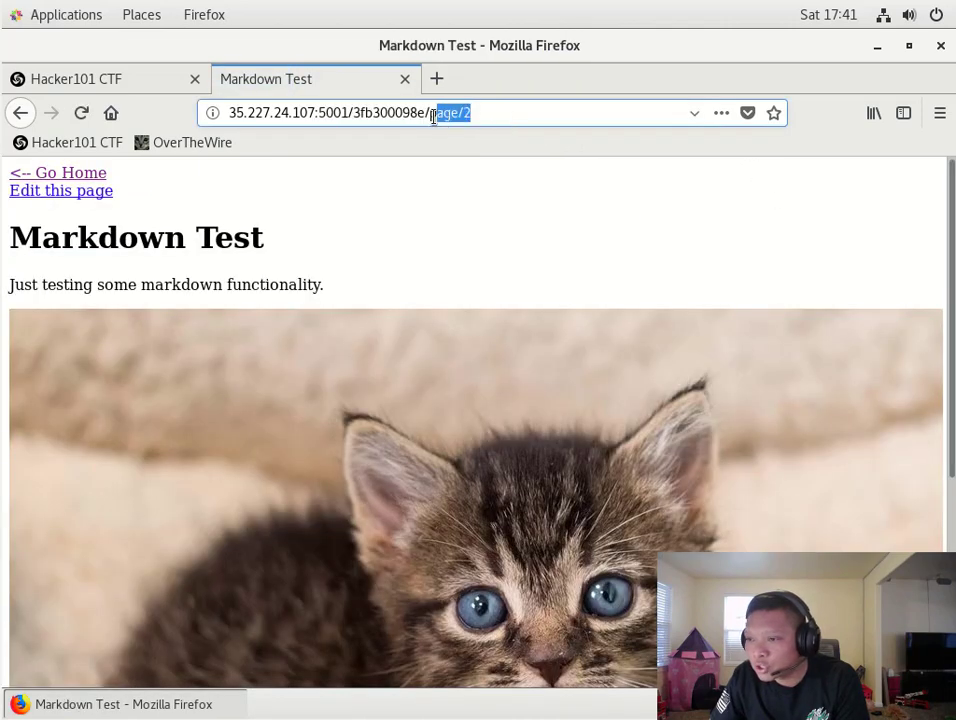
left_click(95, 176)
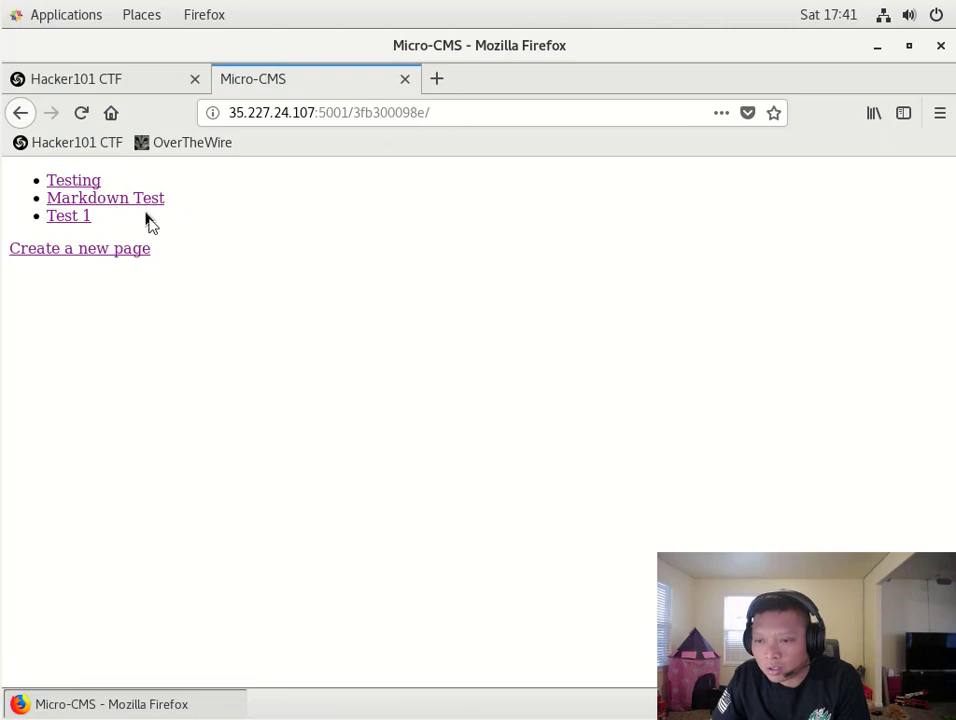
left_click(84, 217)
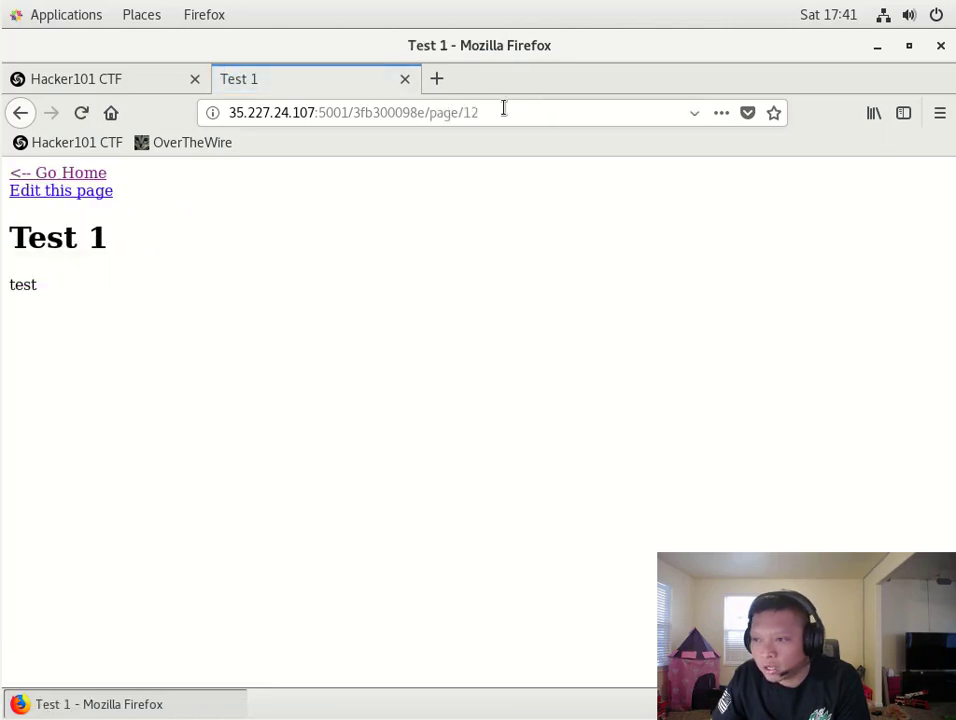
left_click_drag(504, 108, 458, 117)
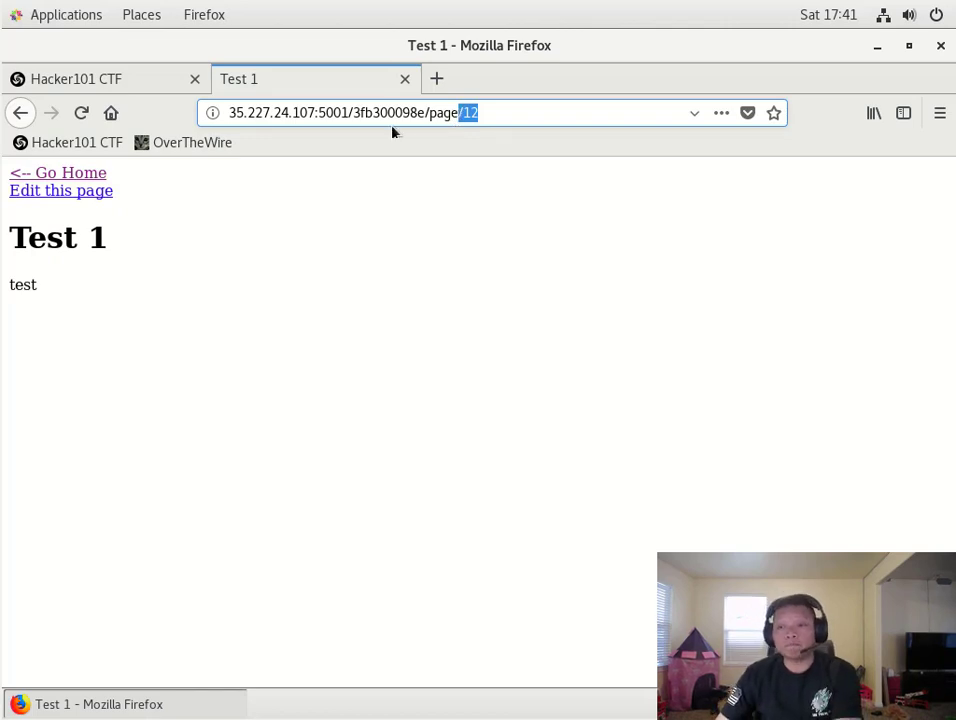
left_click(88, 177)
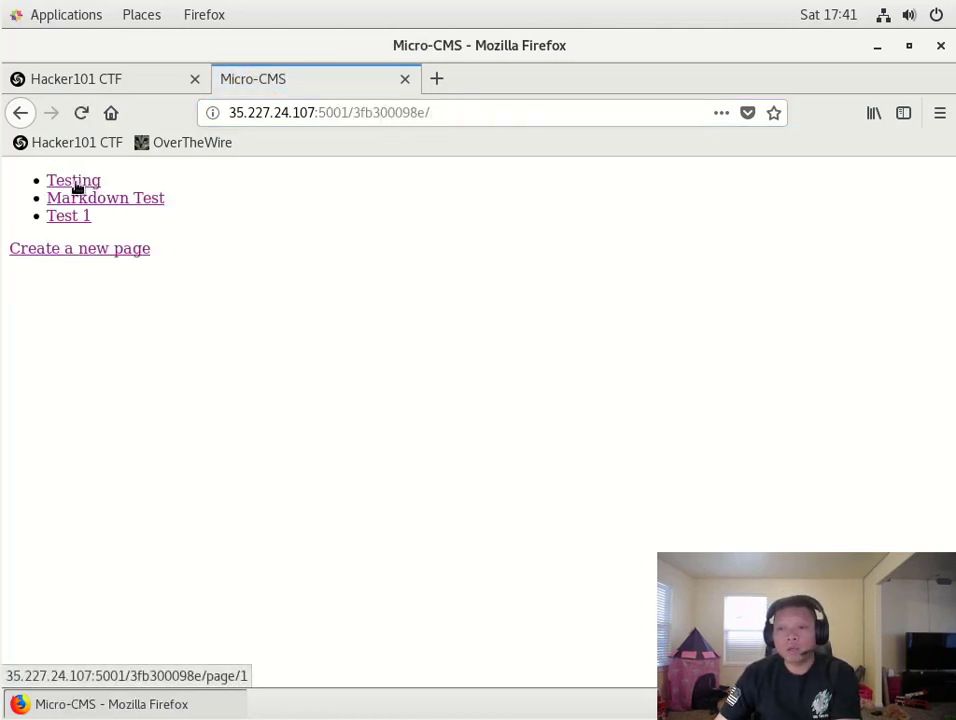
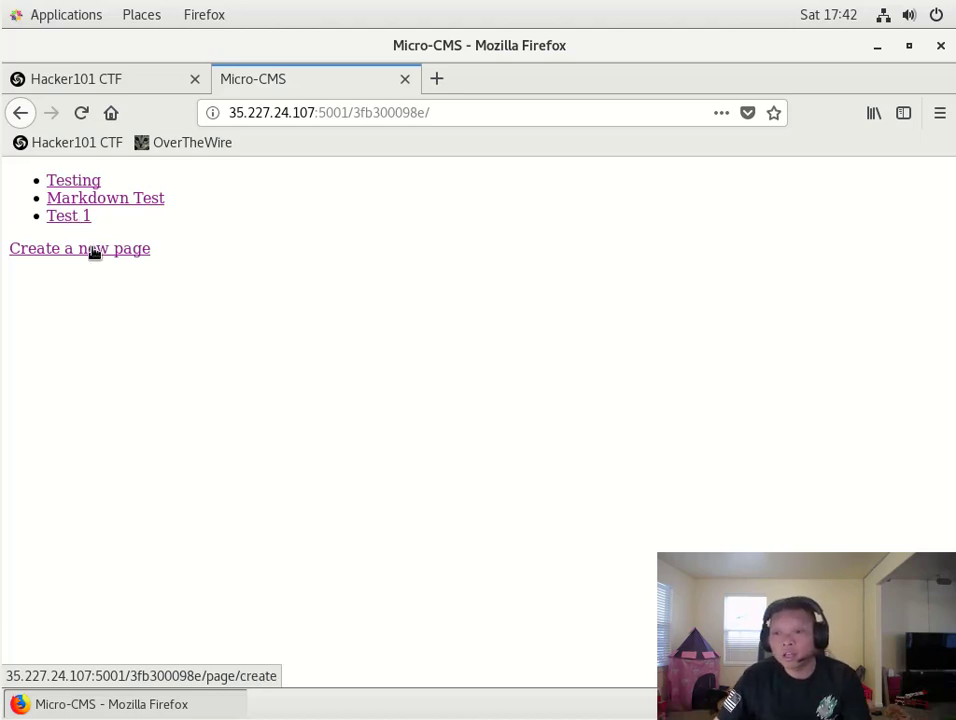
- Create a Micro-CMS page titled 'Test 2' with the body text 'test'
left_click(95, 250)
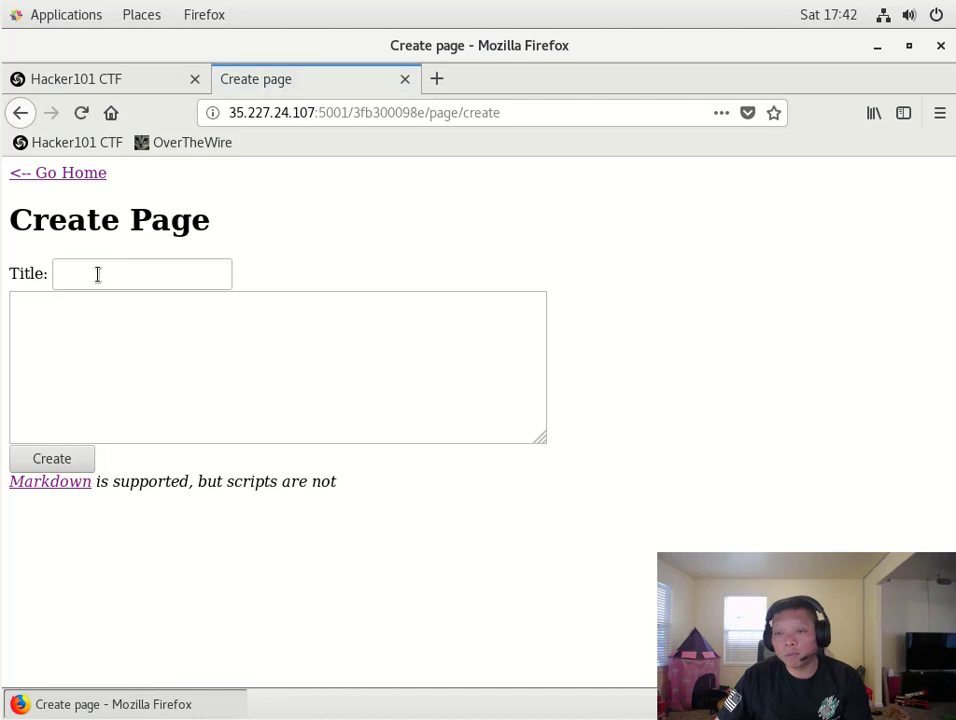
left_click(96, 273)
type("Test 2")
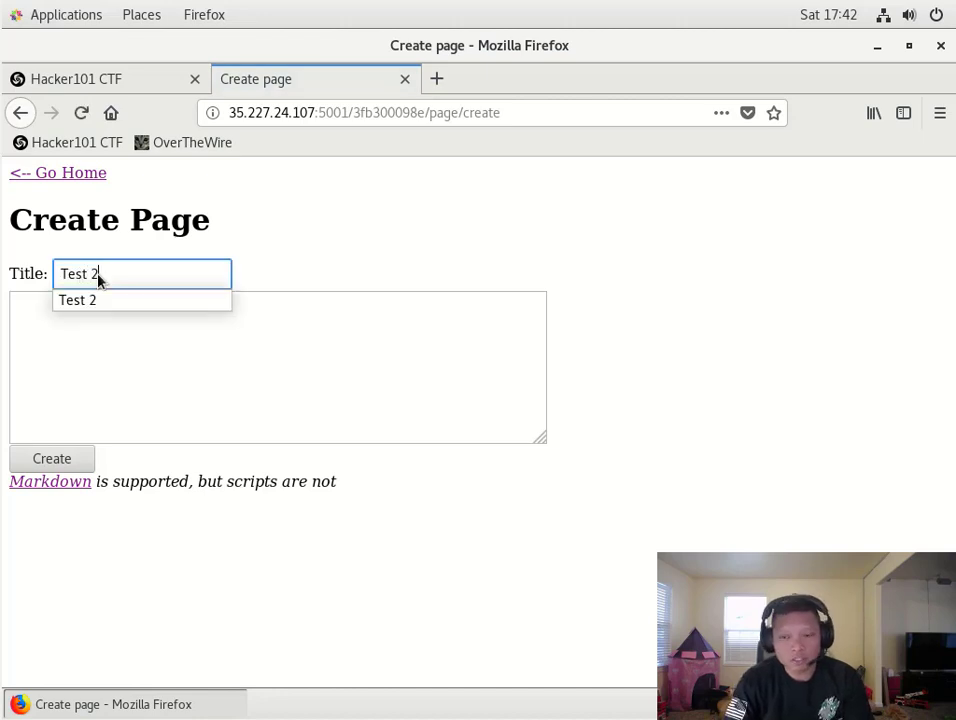
key("Tab")
type("test")
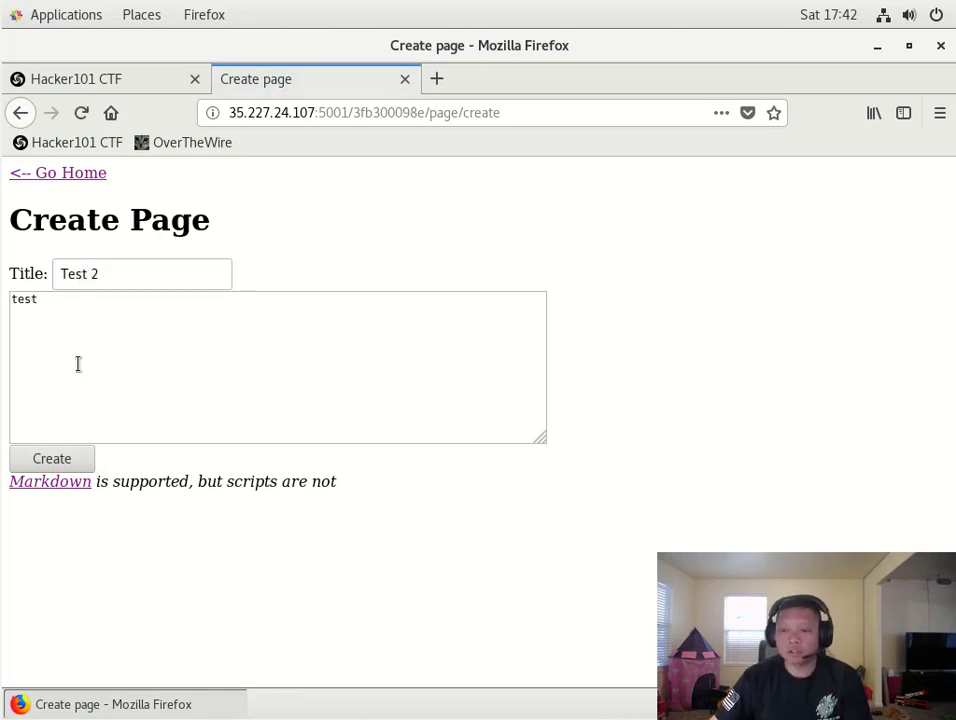
left_click(51, 462)
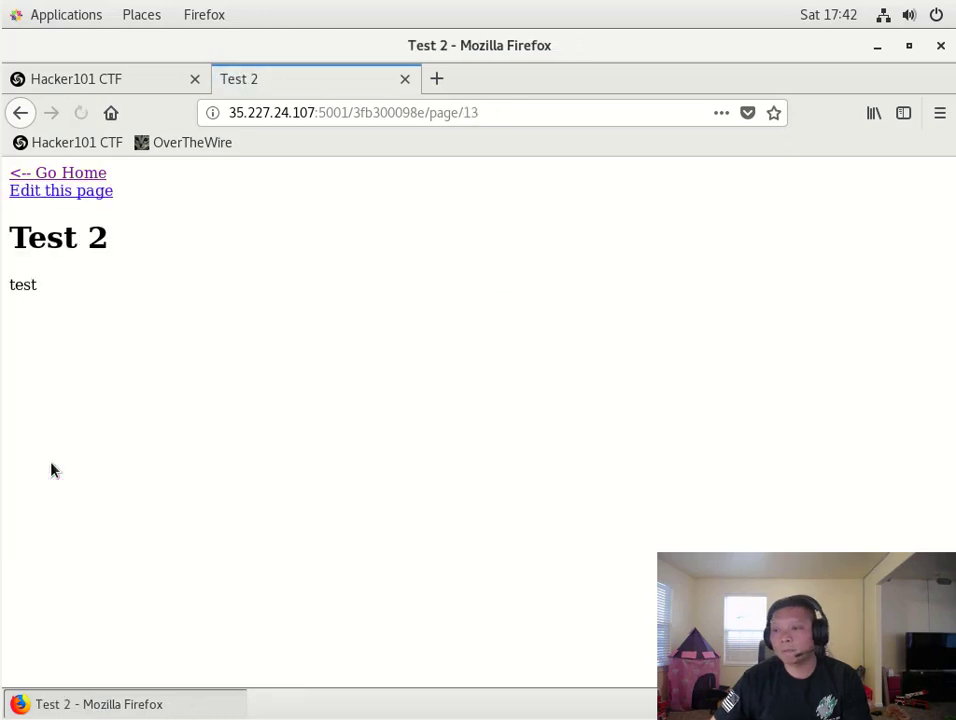
- Select the page number 13 in the URL, then go back to the home list
double_click(466, 113)
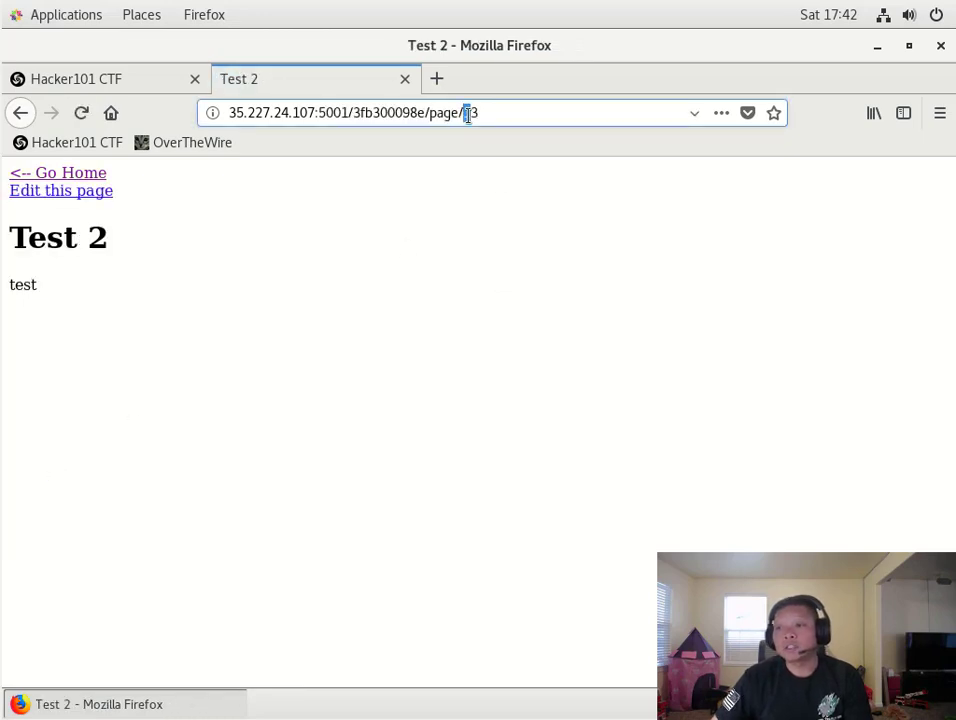
left_click(93, 174)
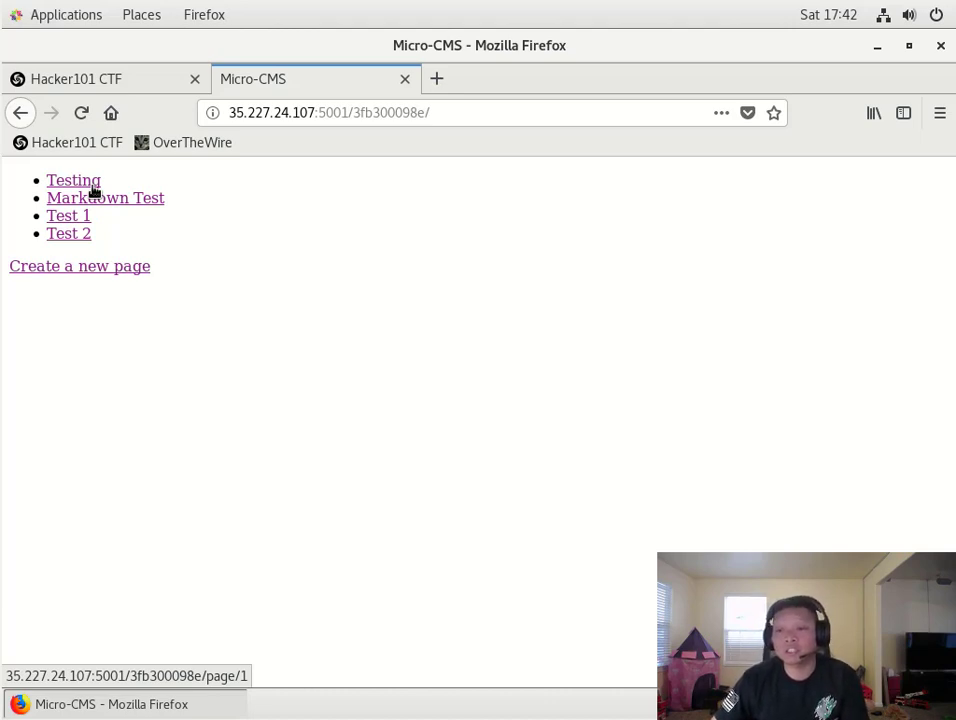
- Open the Testing page and place the cursor after 'page/1' in the URL
left_click(92, 186)
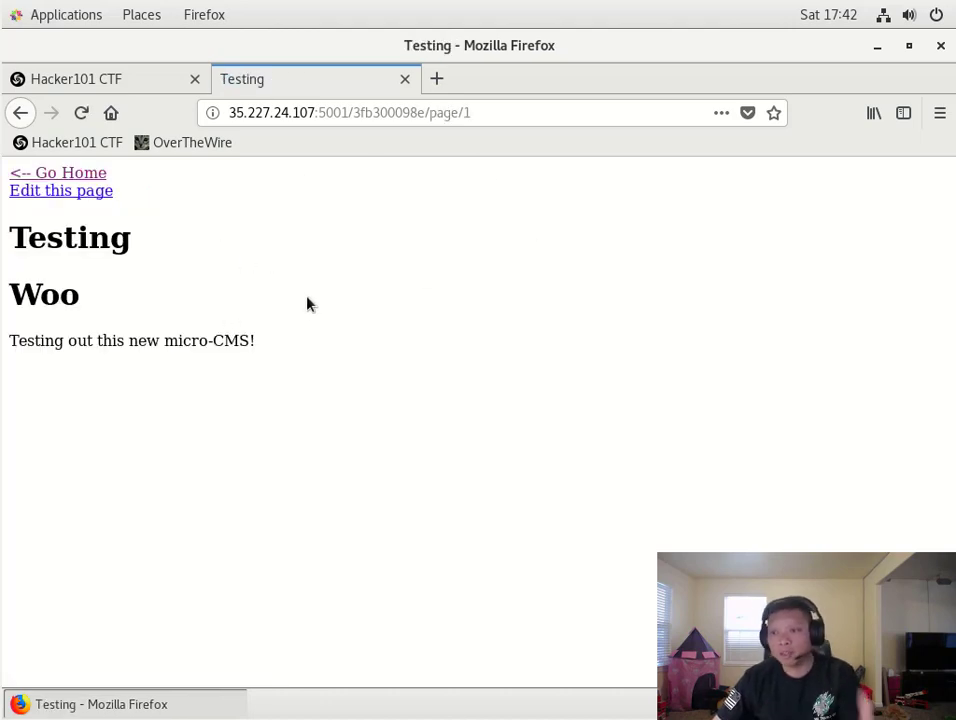
left_click(474, 113)
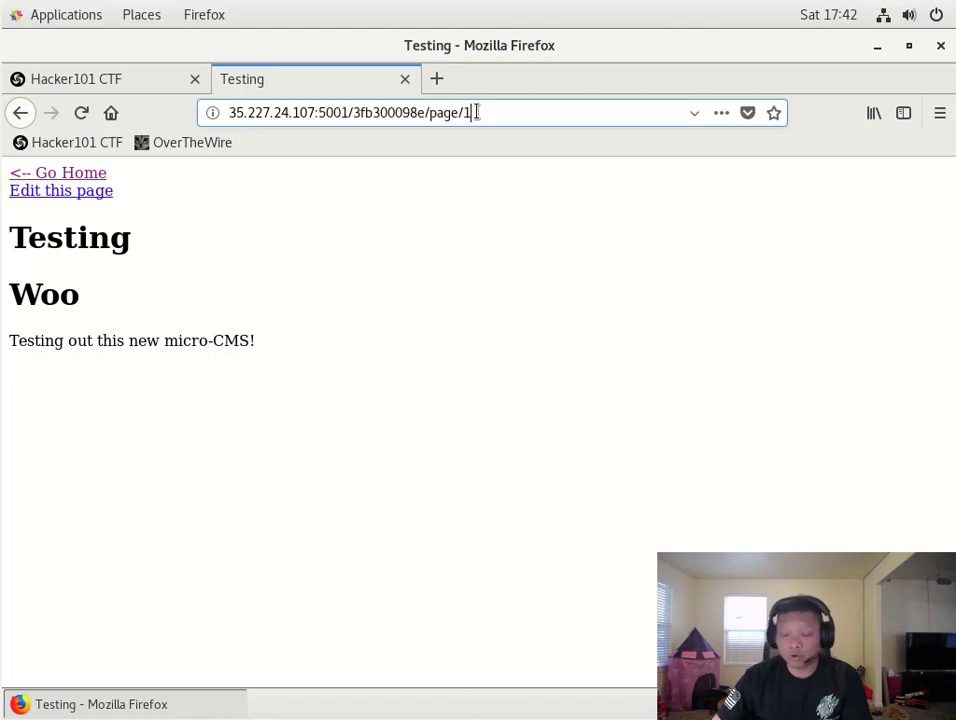
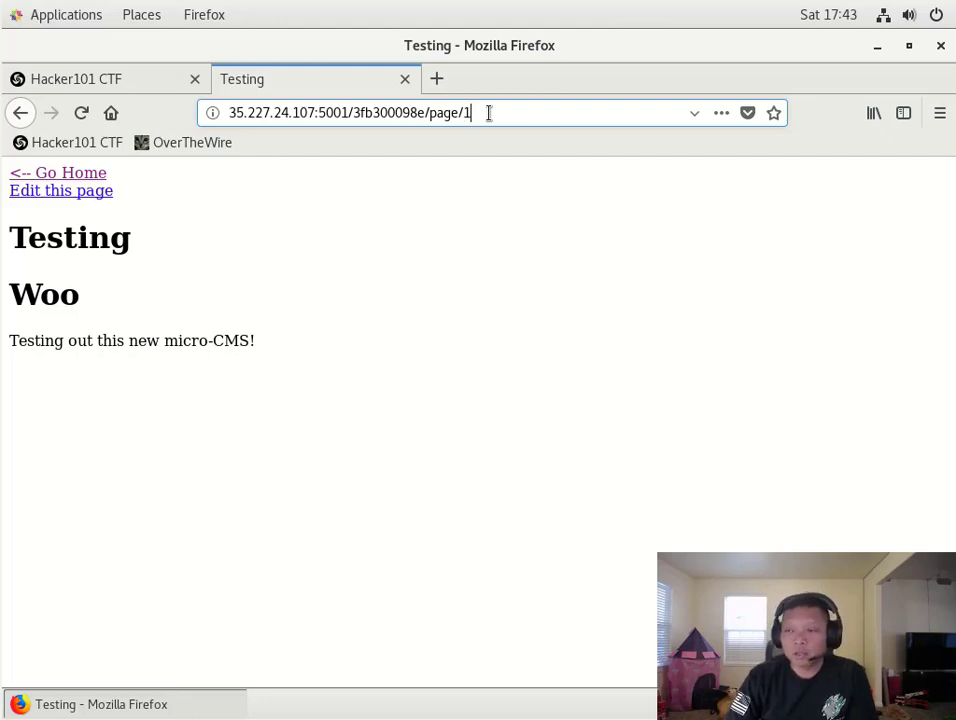
- Change the URL to page/2 (Markdown Test), then to page/3, which returns 404 Not Found
key("BackSpace")
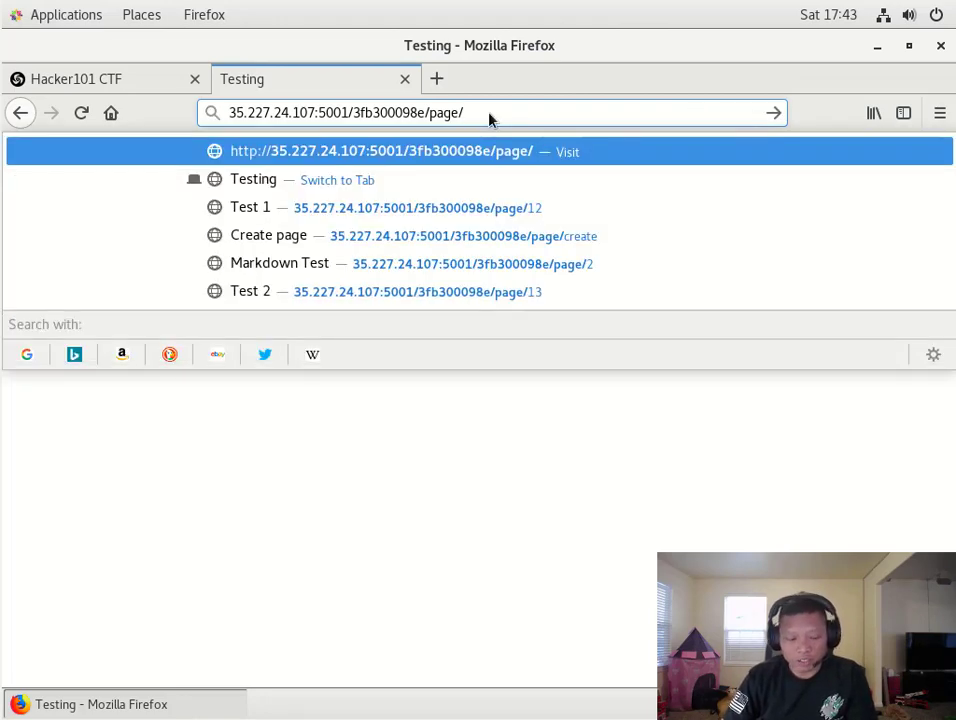
type("2")
key("Return")
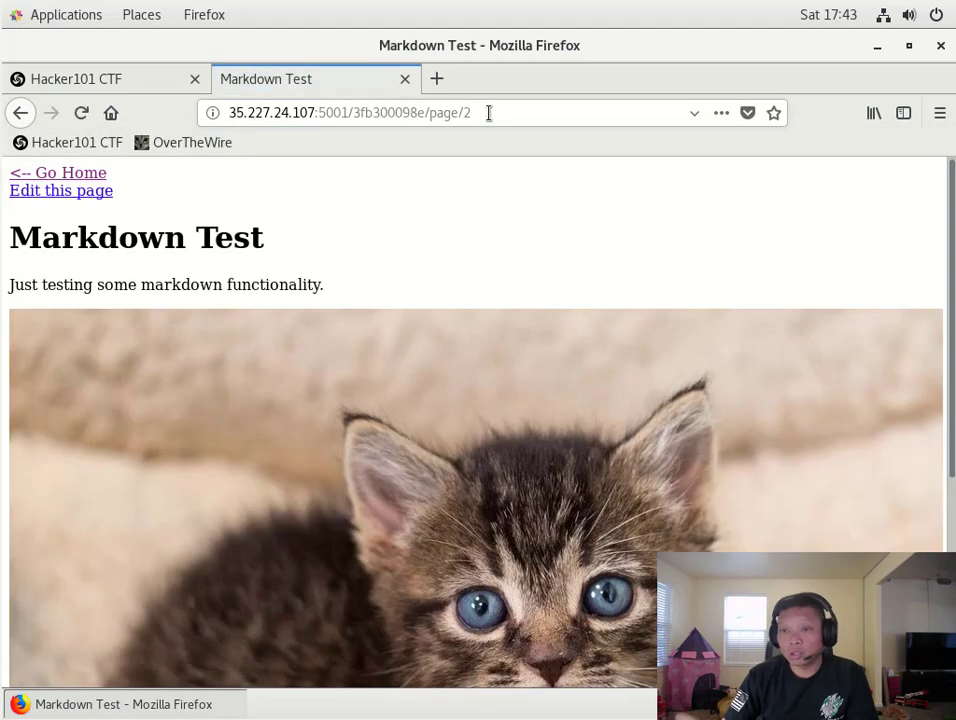
left_click(489, 112)
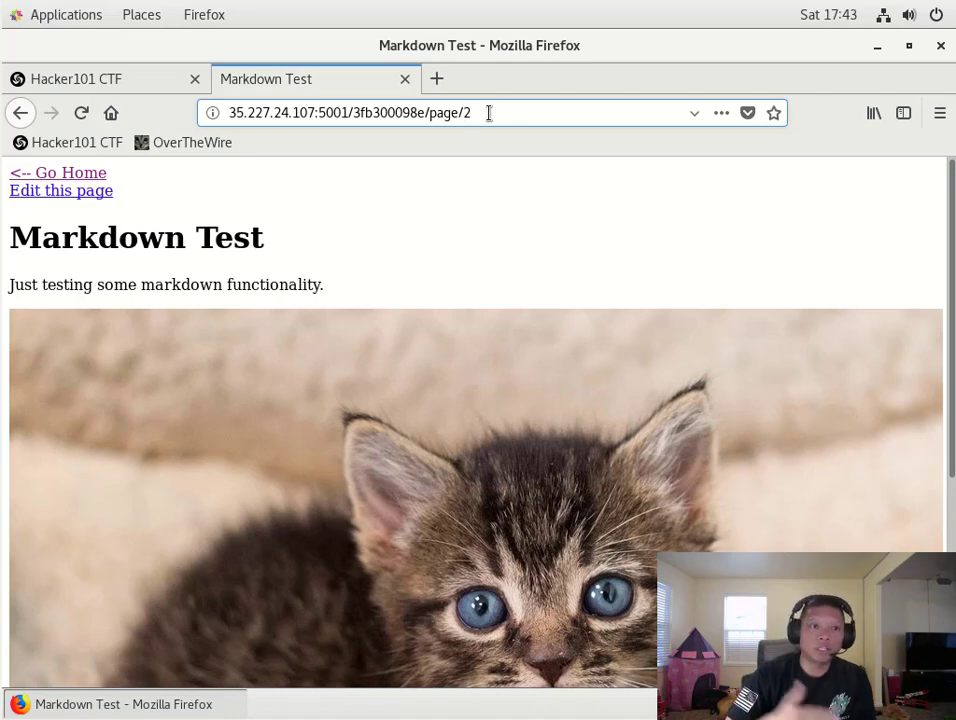
key("BackSpace")
type("3")
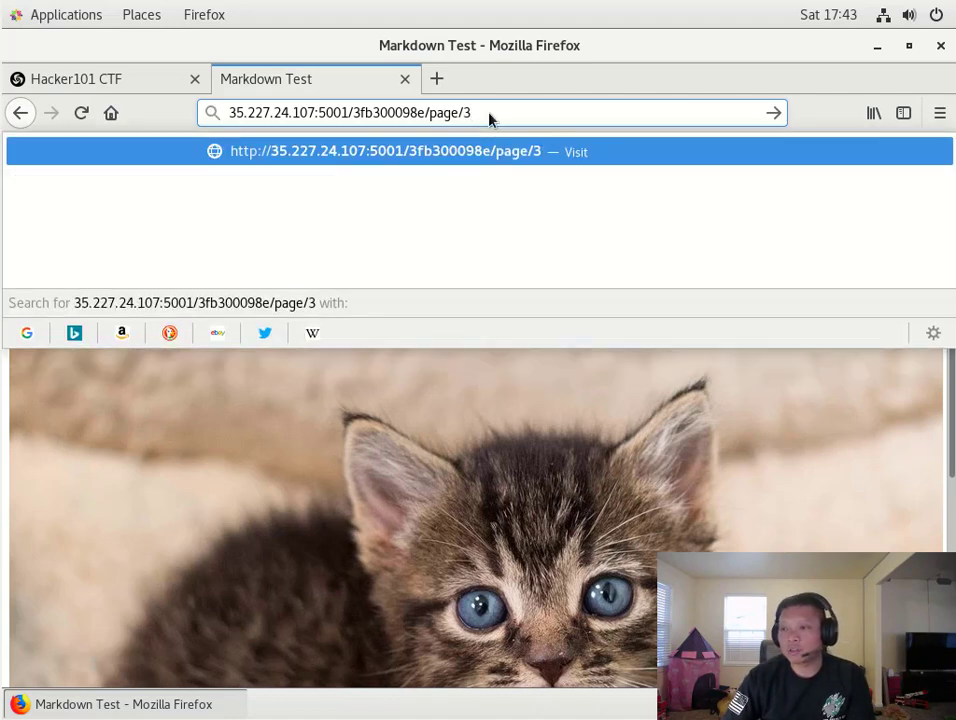
key("Return")
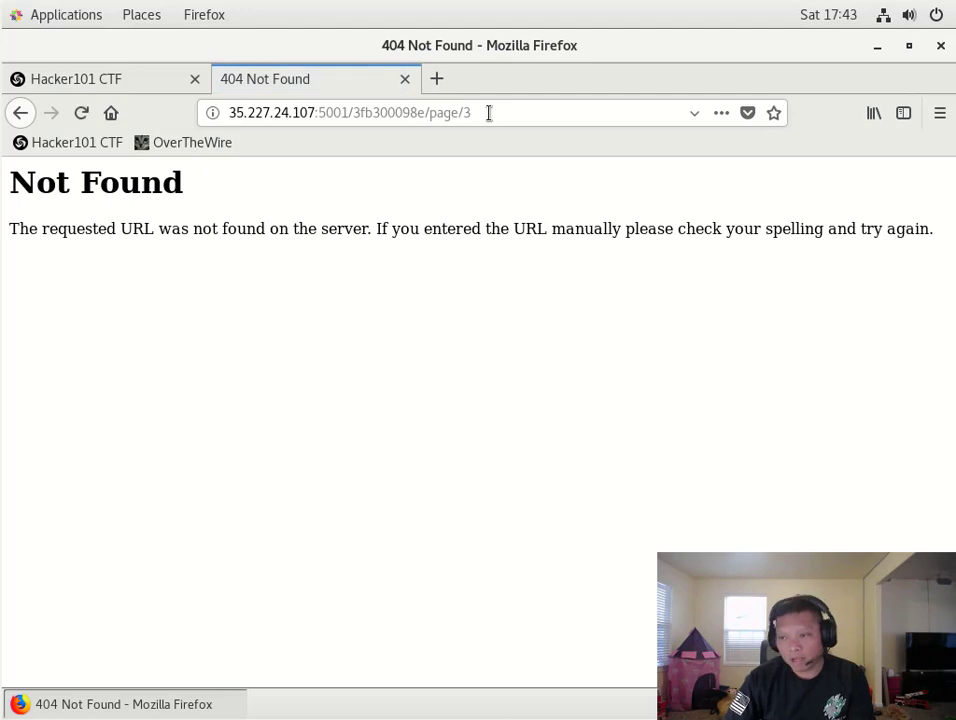
- Load page/4 and page/5, both returning 404 Not Found, then clear the page number again
left_click(489, 112)
key("BackSpace")
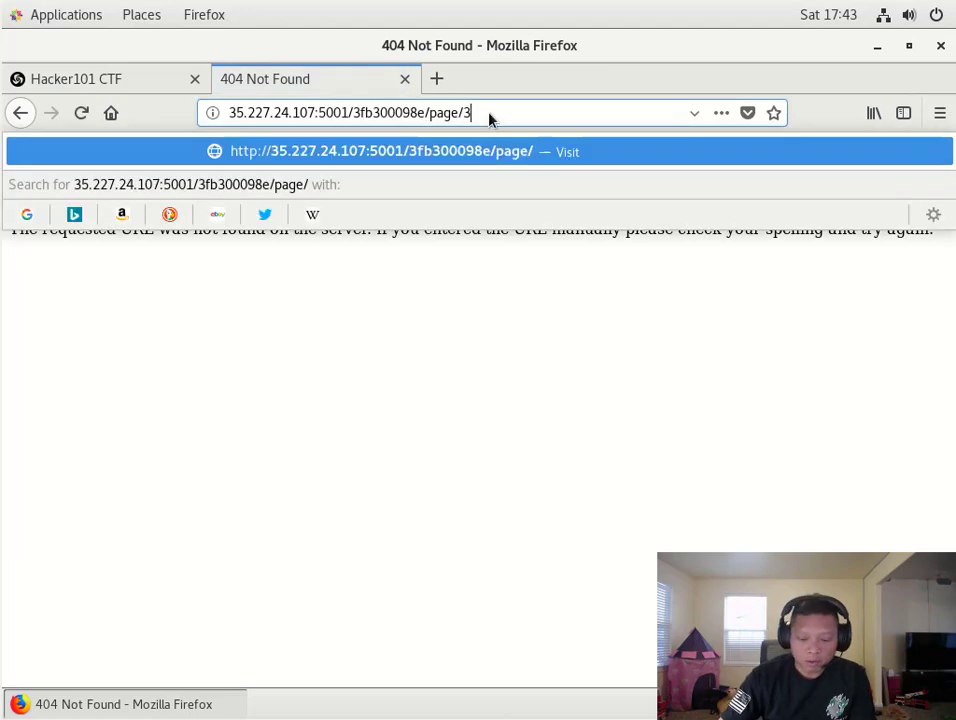
type("4")
key("Return")
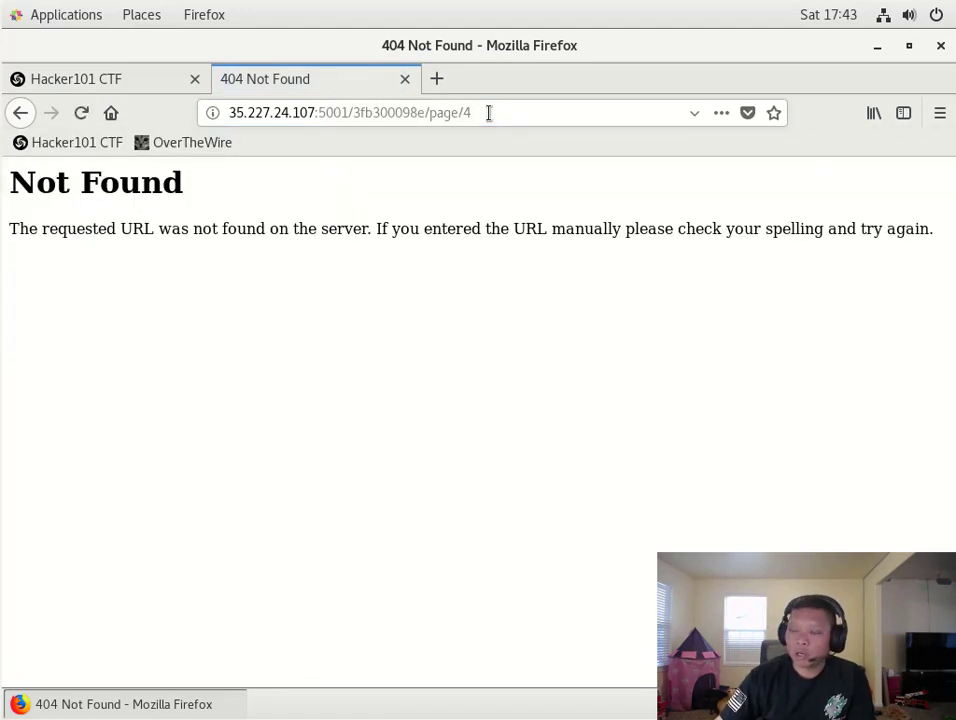
left_click(489, 112)
key("BackSpace")
type("5")
key("Return")
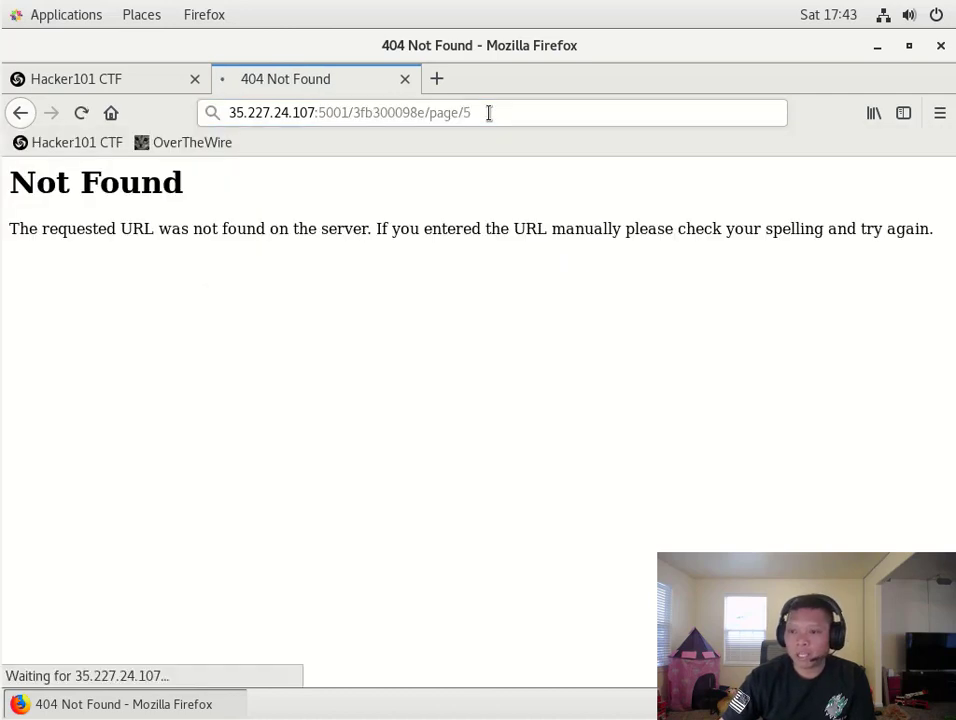
left_click(489, 112)
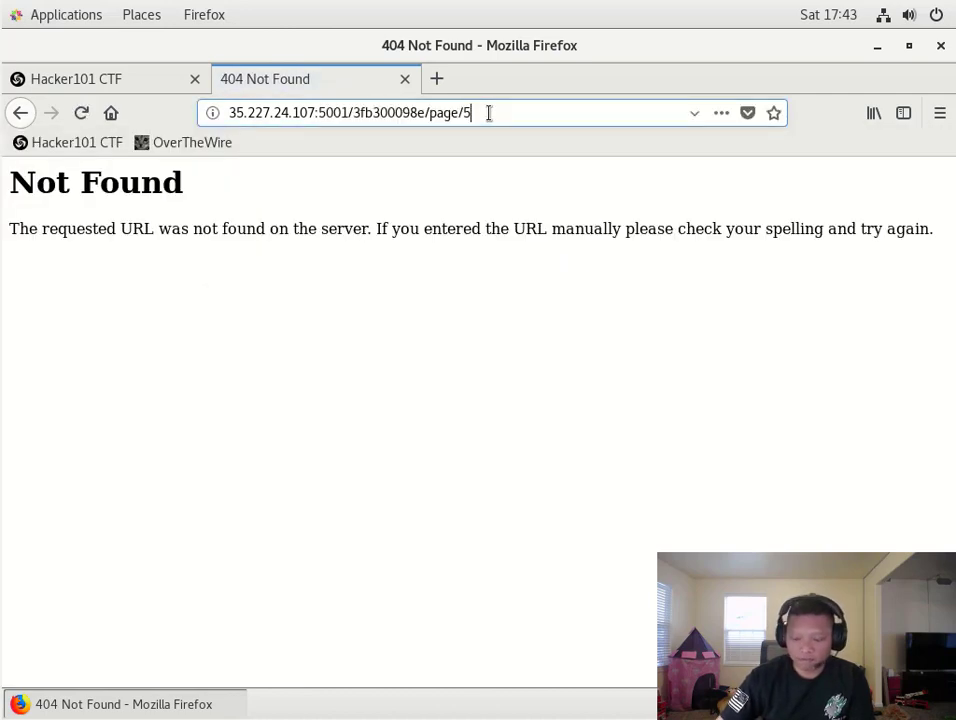
key("BackSpace")
- Load page/6, which returns 403 Forbidden, then return to the URL for another page
type("6")
key("Return")
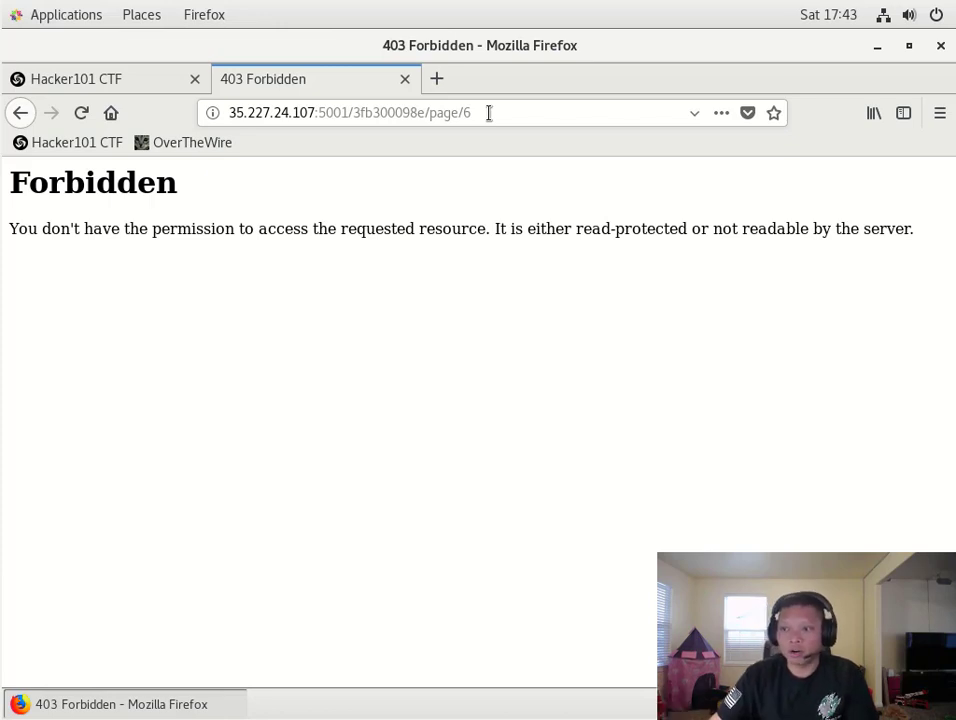
left_click(489, 112)
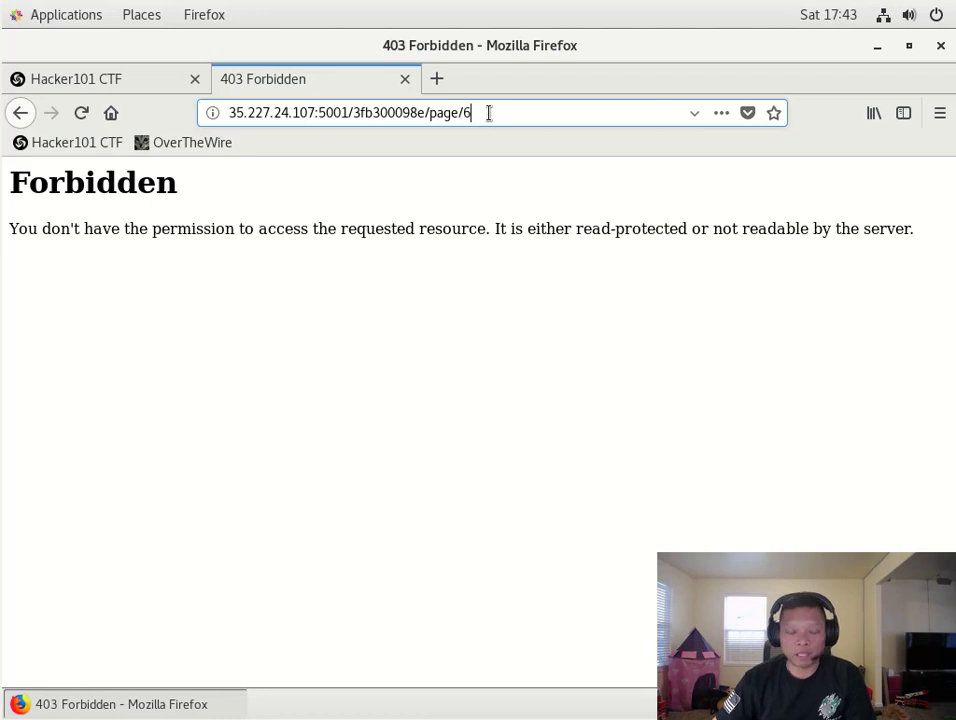
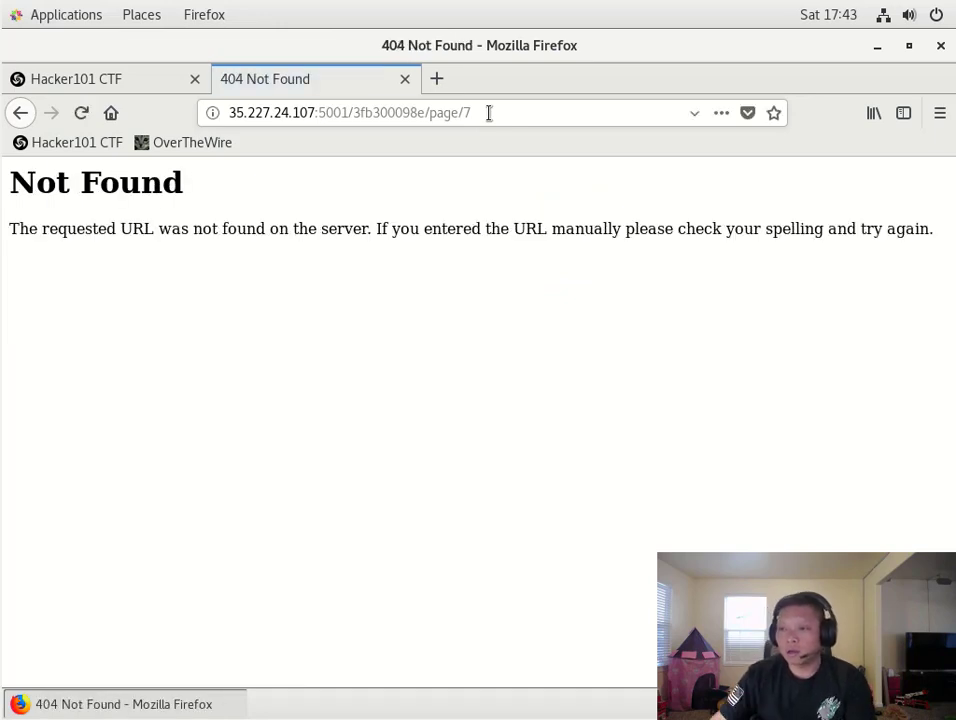
- Load page/8 and page/9, both returning 404 Not Found
left_click(486, 112)
key("BackSpace")
type("8")
key("Return")
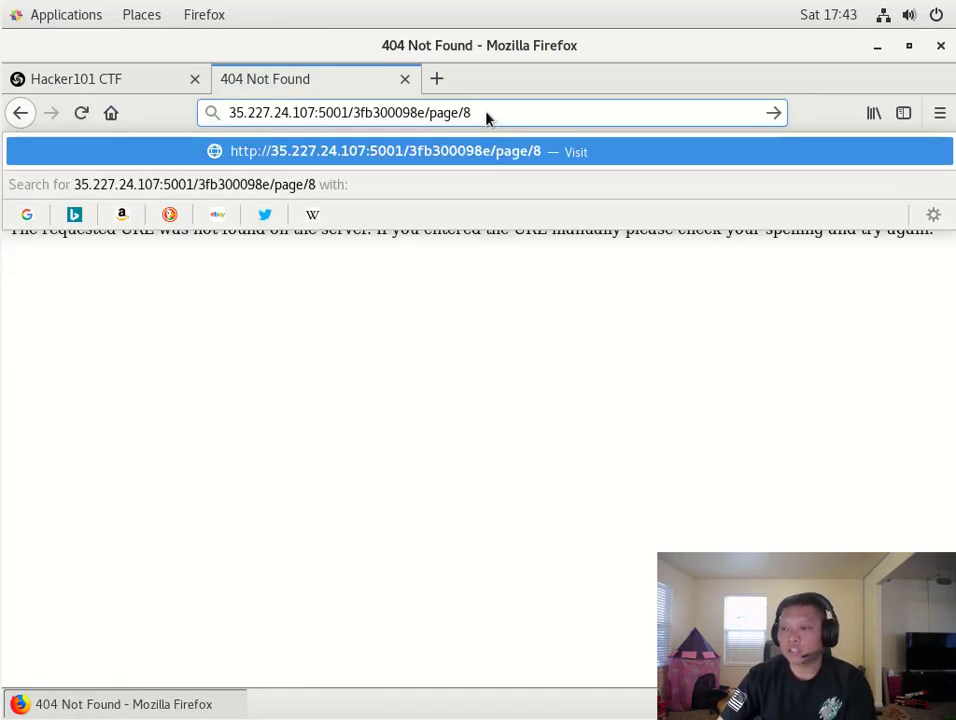
left_click(486, 112)
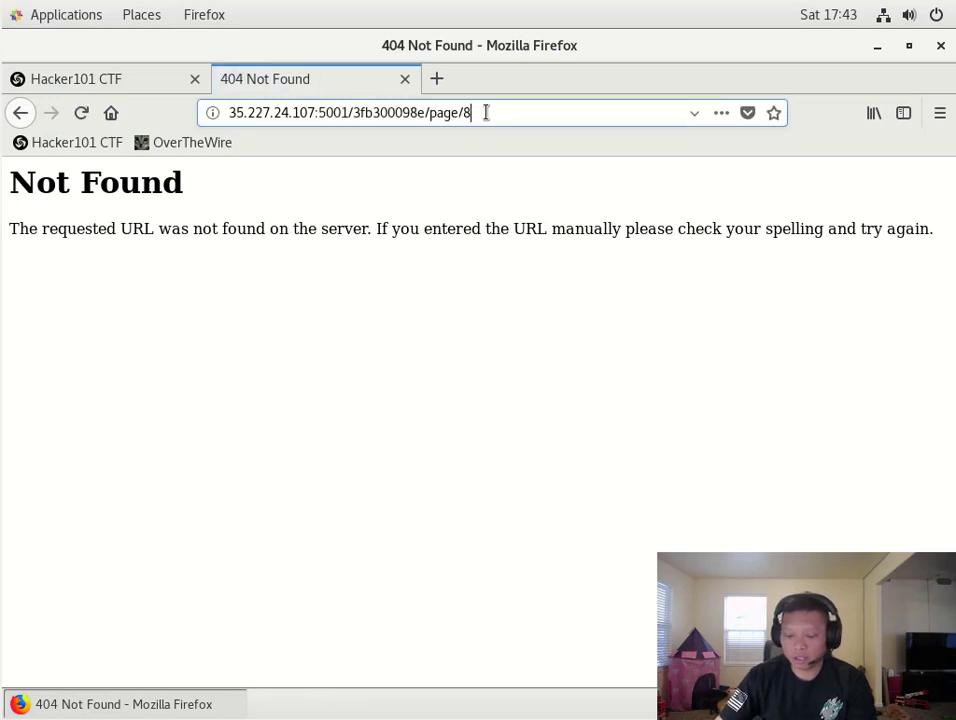
key("BackSpace")
type("9")
key("Return")
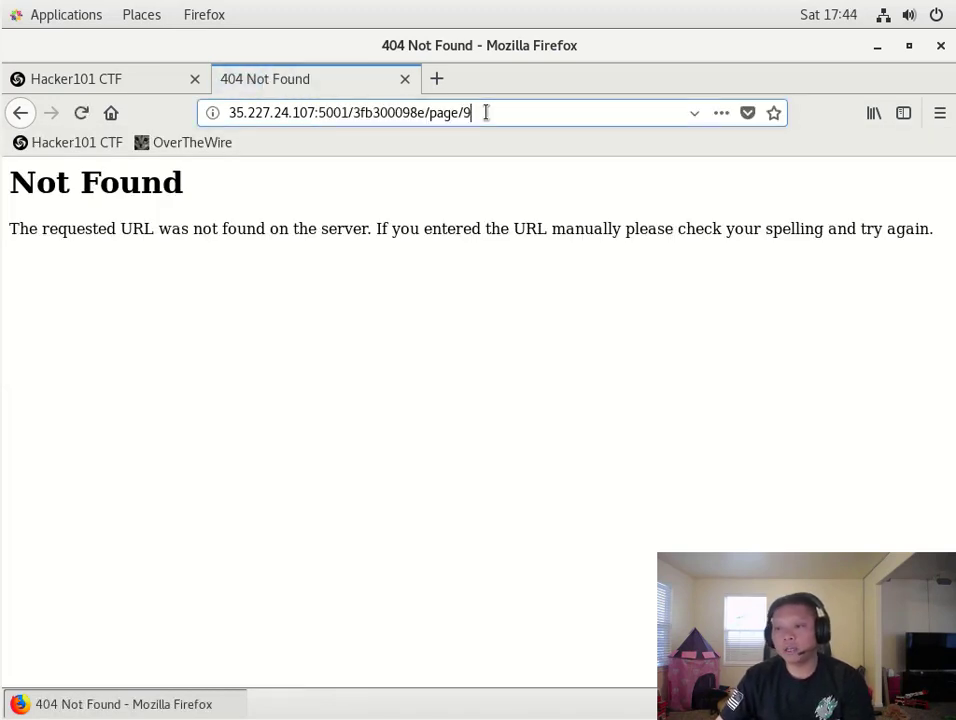
- Load page/10 and page/11, both 404 Not Found, then request page/12
key("BackSpace")
type("10")
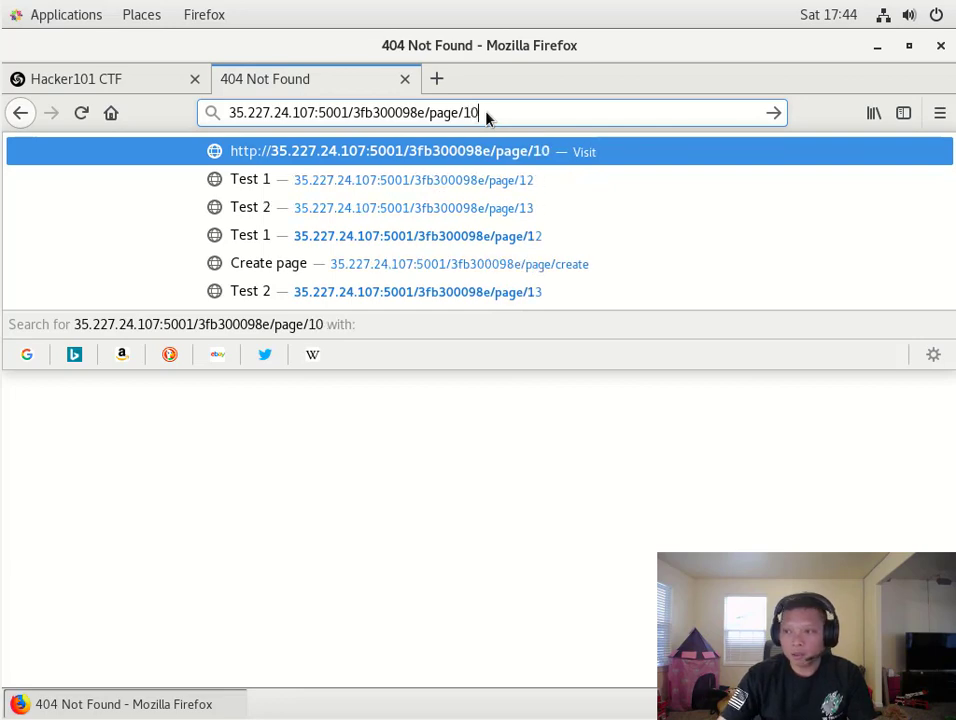
key("Return")
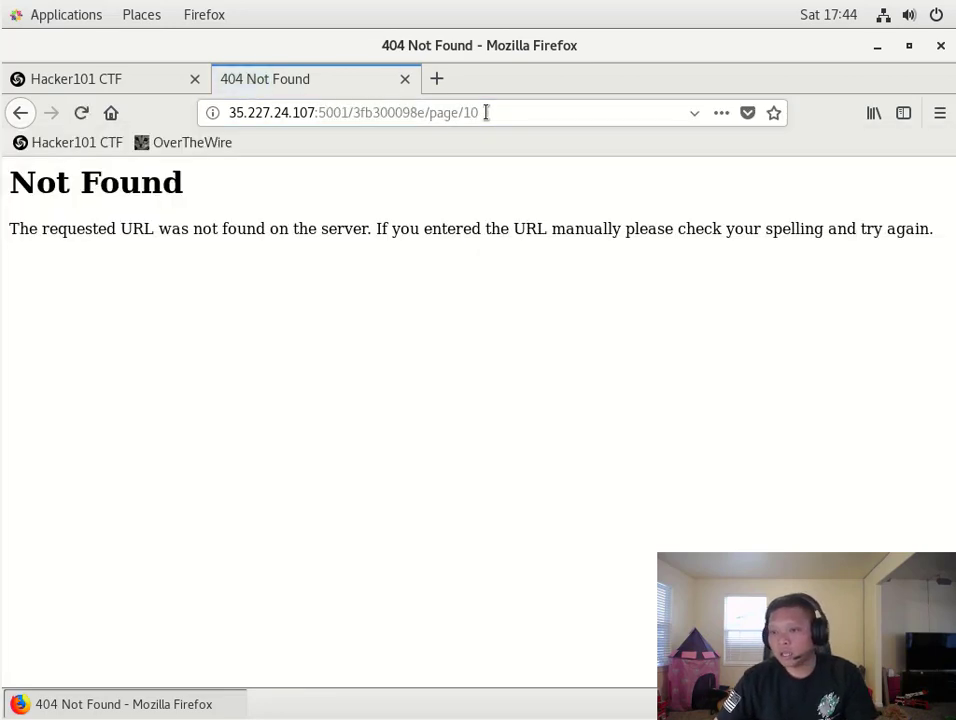
key("BackSpace")
type("1")
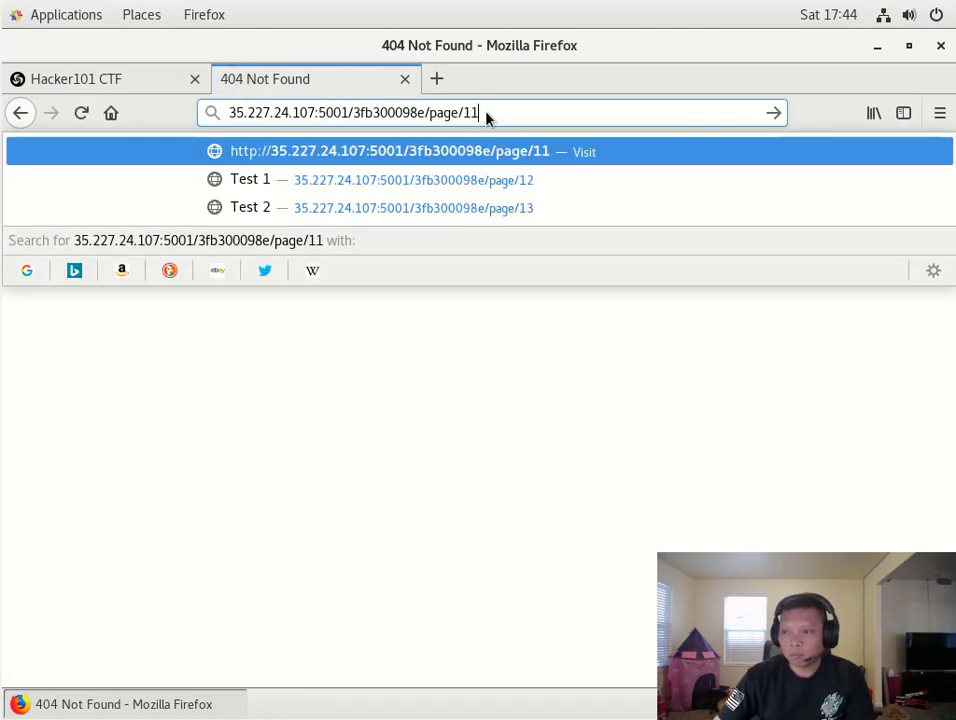
key("Return")
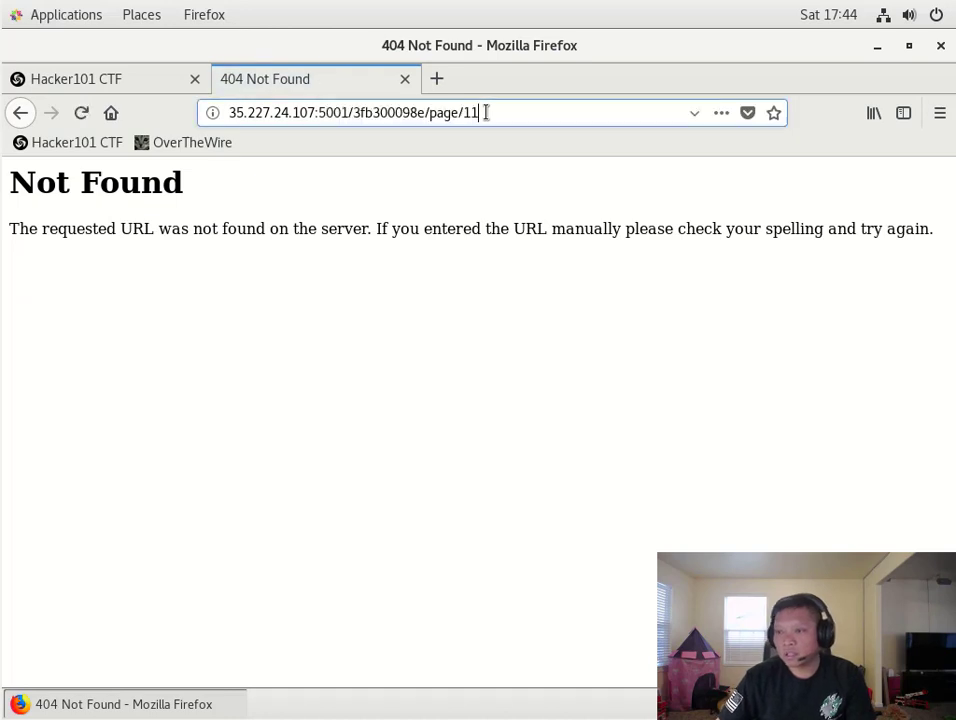
key("BackSpace")
type("2")
key("Return")
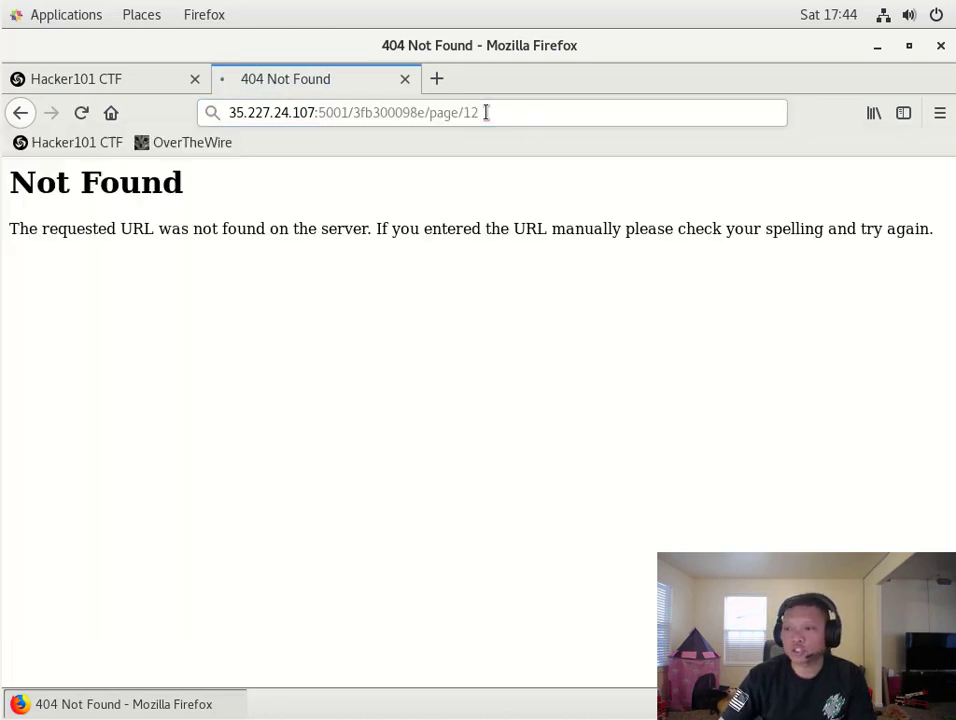
- Load page/13, which shows the 'Test 2' page, then return to the URL for another page
left_click(486, 112)
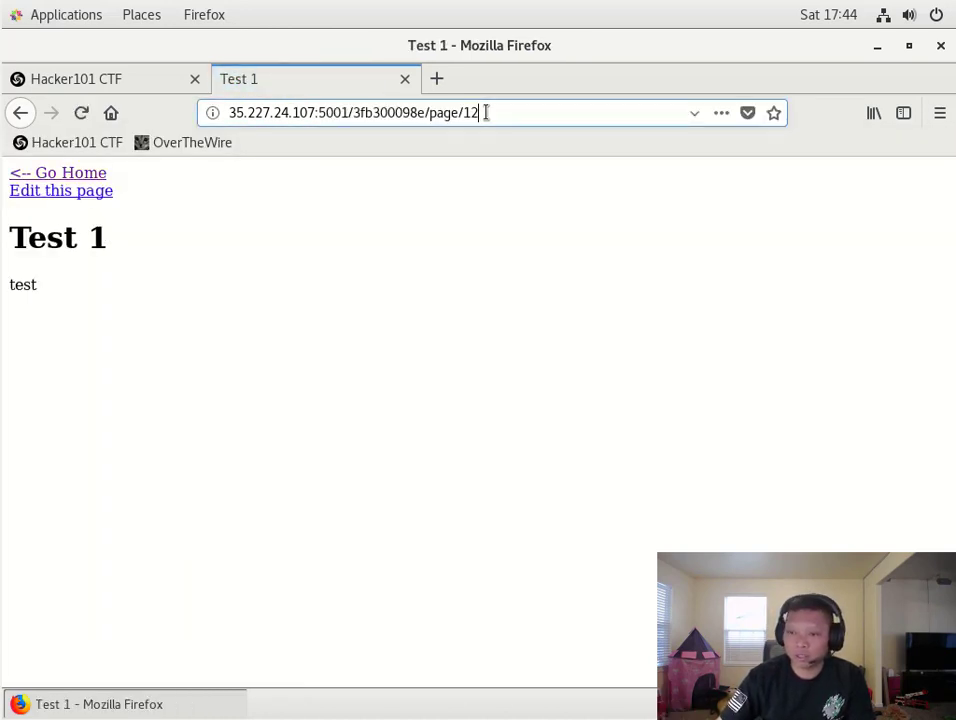
key("BackSpace")
type("3")
key("Return")
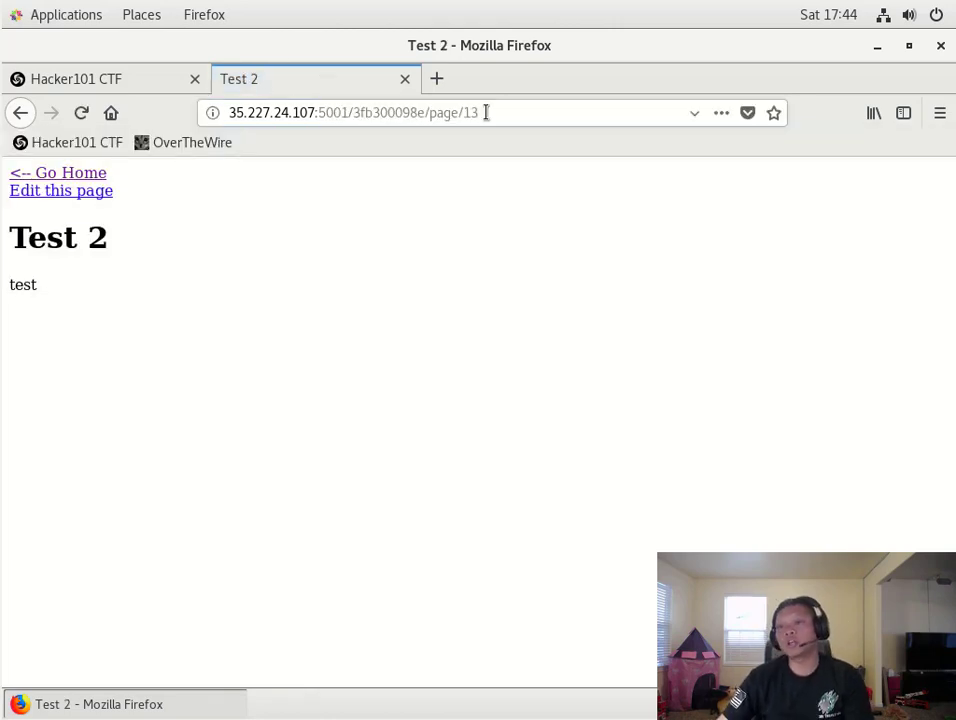
left_click(486, 112)
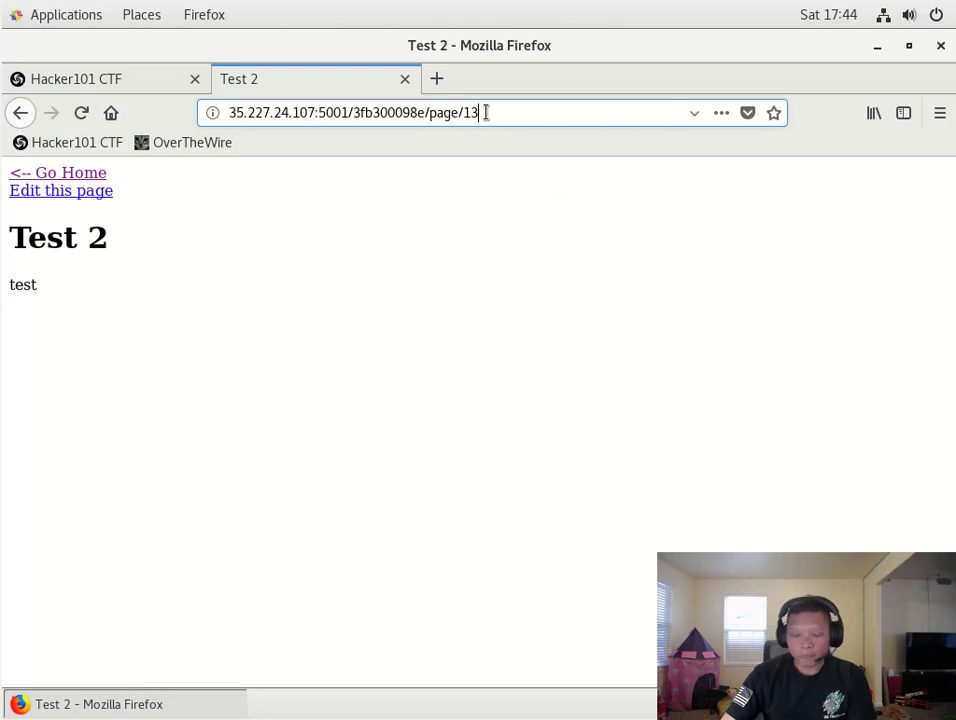
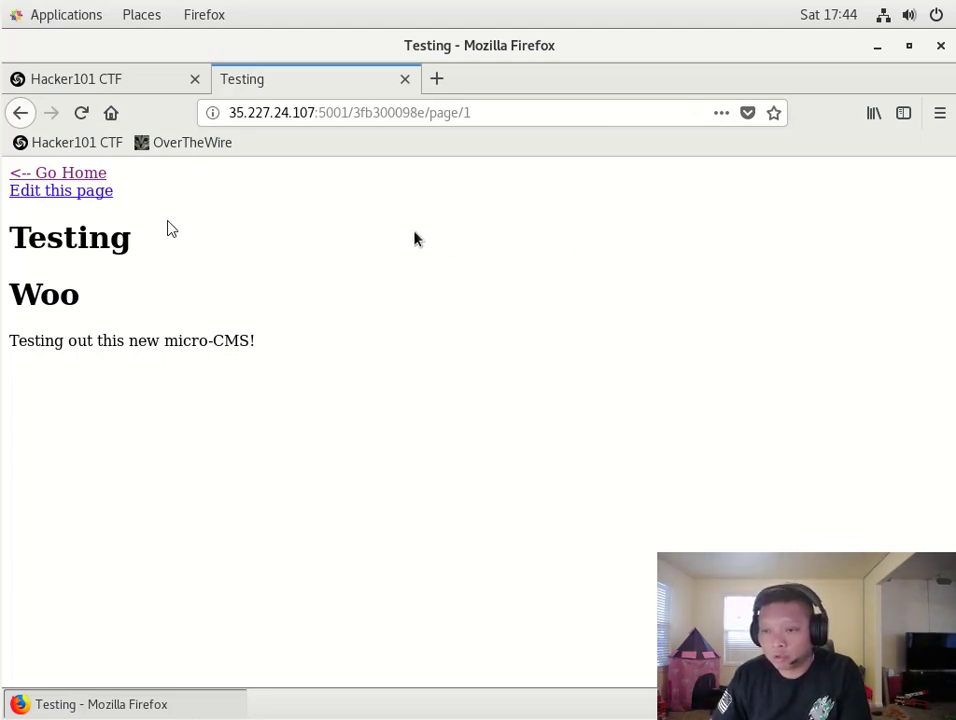
- Add 'Test Edit' after the last sentence of page 1's Testing body text and save
left_click(53, 195)
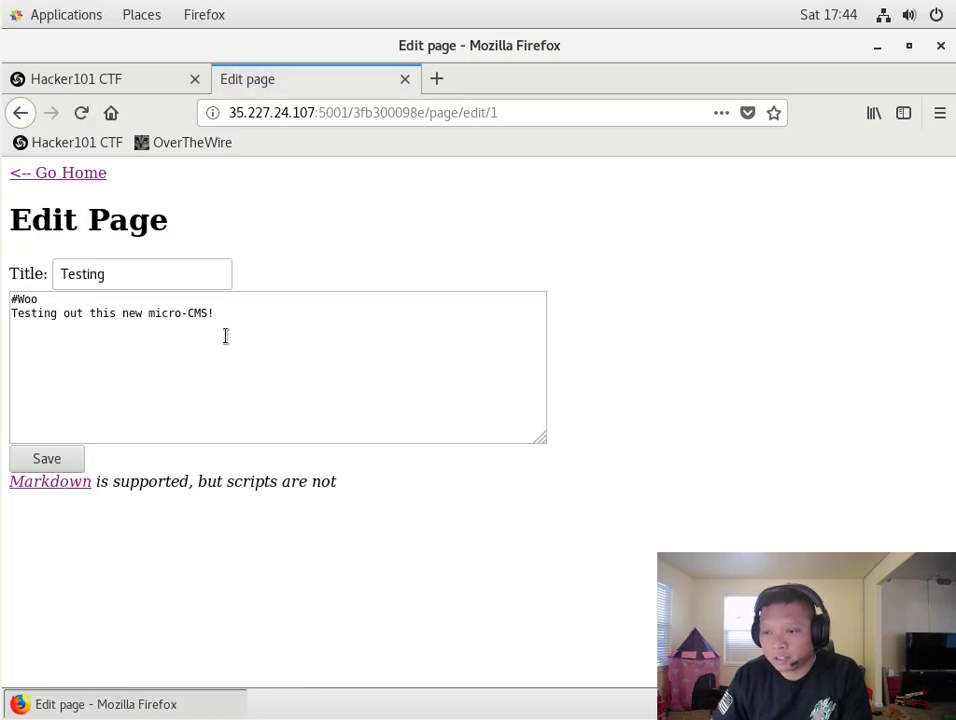
left_click(228, 316)
type("Test")
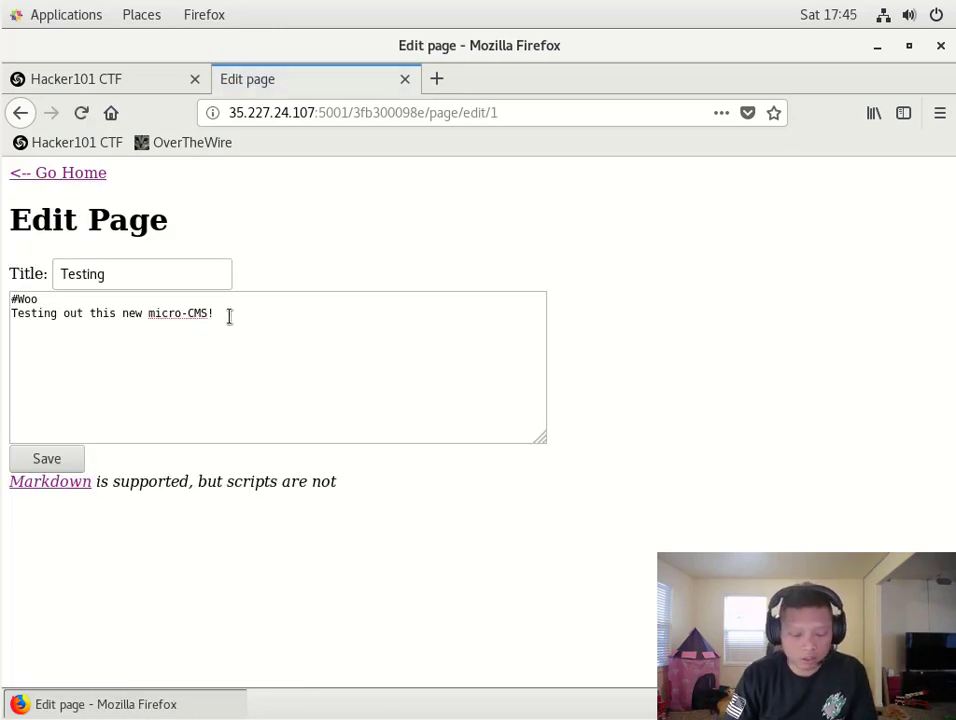
type(" Edit")
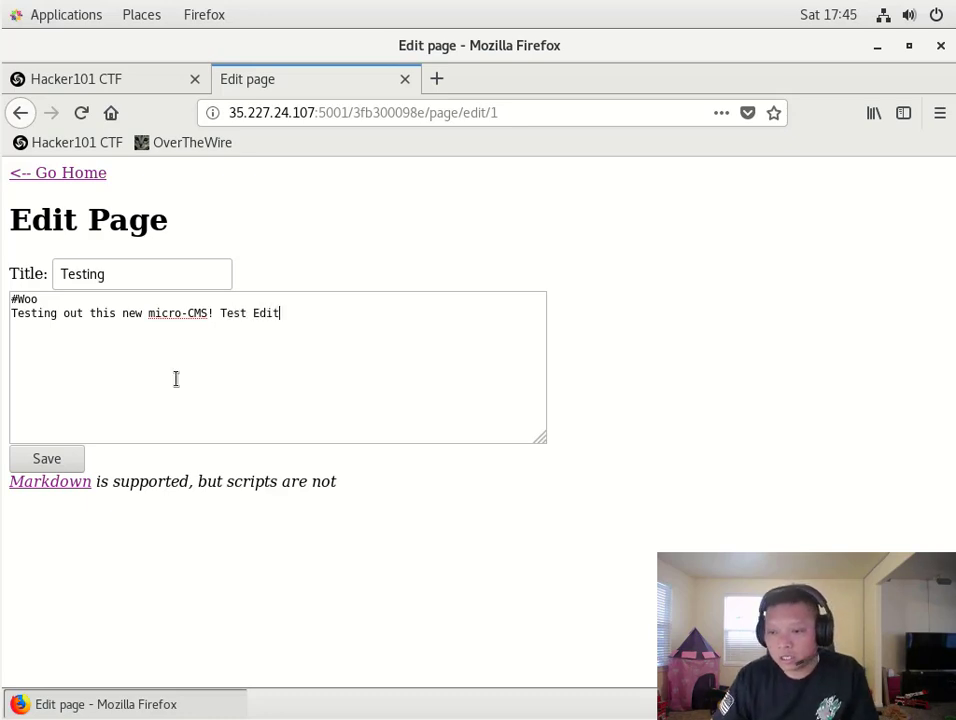
left_click(69, 458)
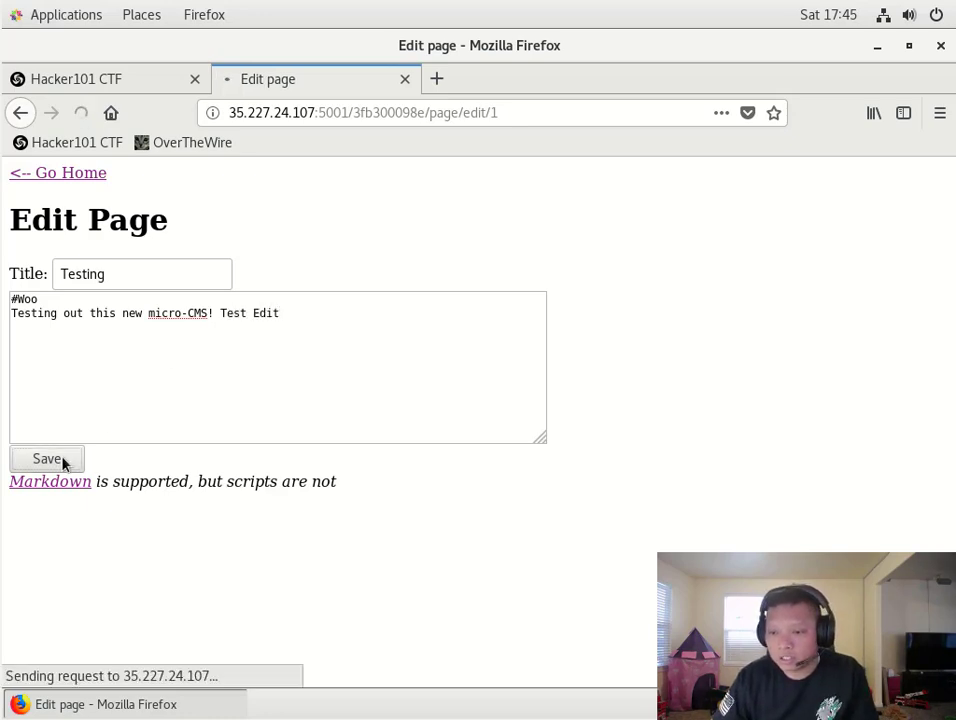
left_click(454, 113)
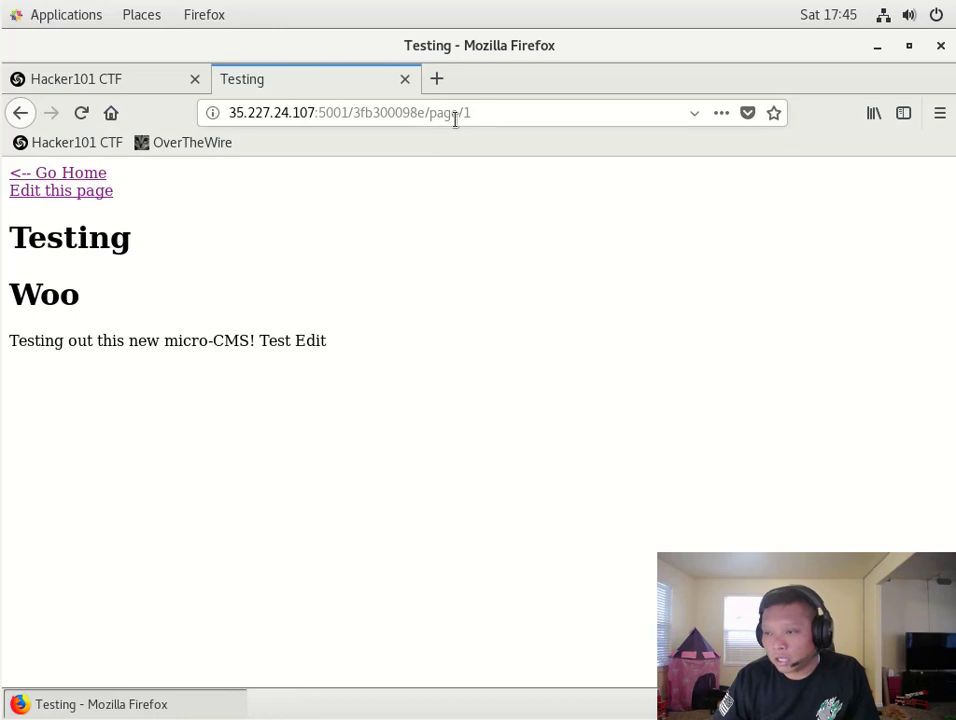
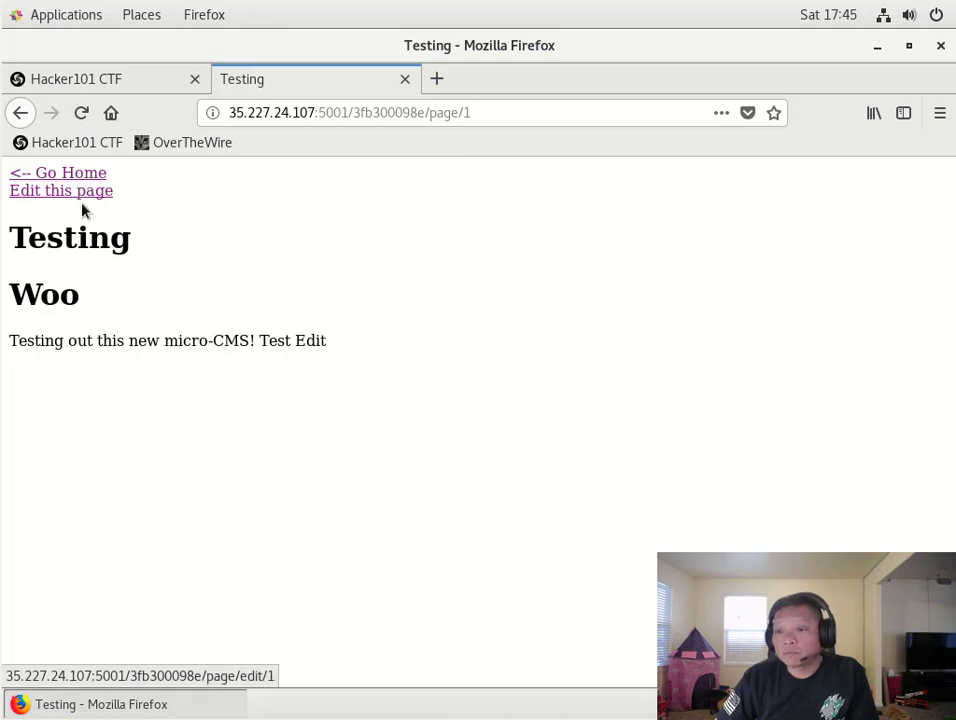
- Check the appended 'Test Edit' on page 1, then reopen its Edit Page form
left_click_drag(261, 342, 335, 348)
left_click(352, 341)
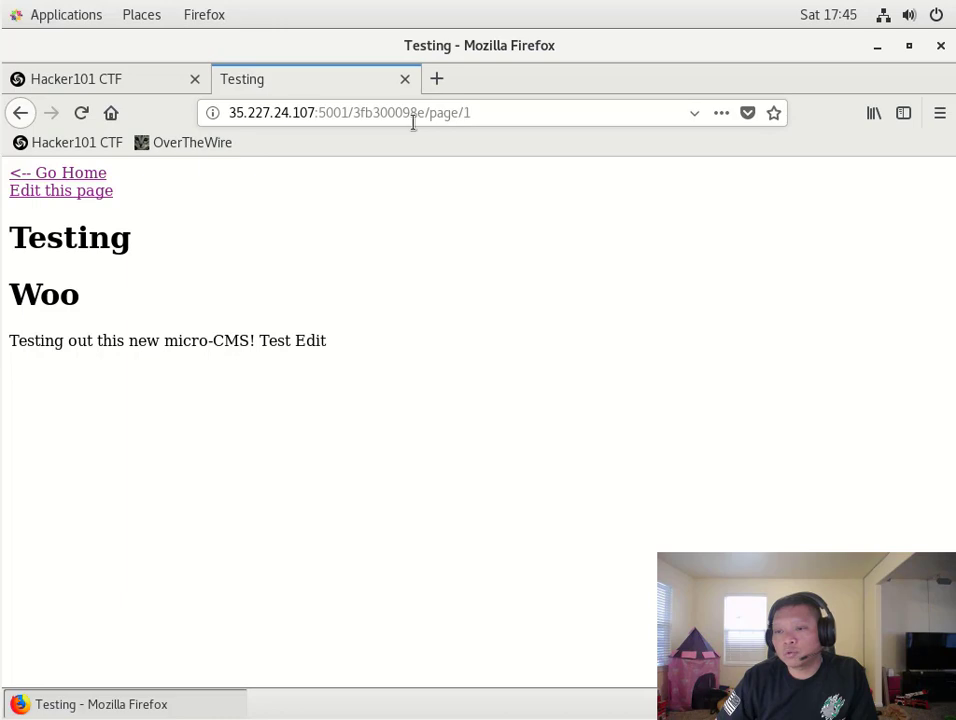
left_click(96, 196)
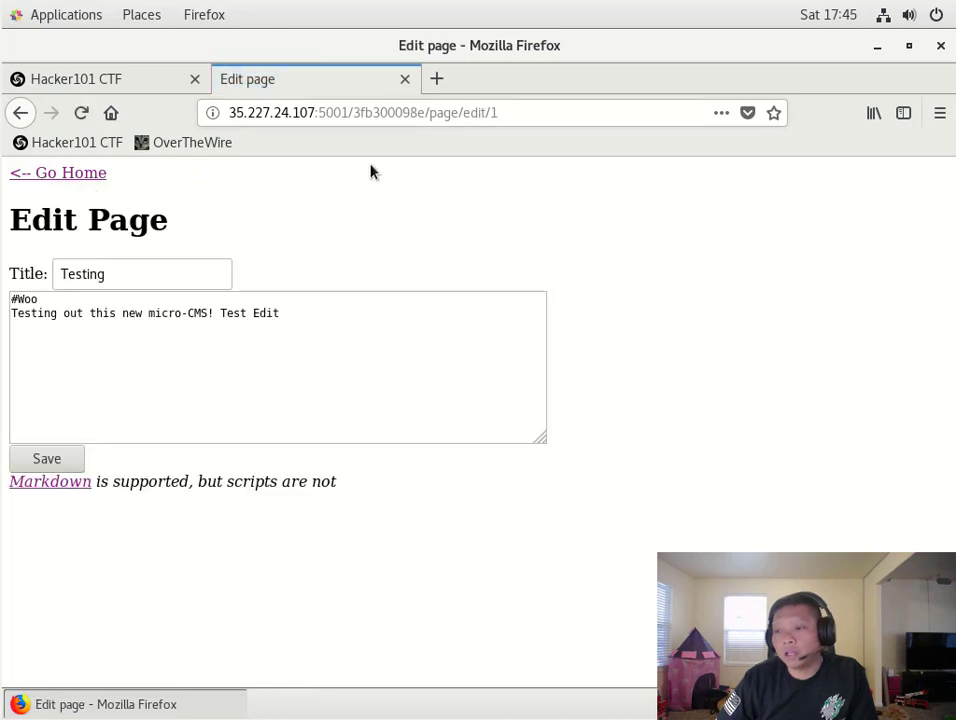
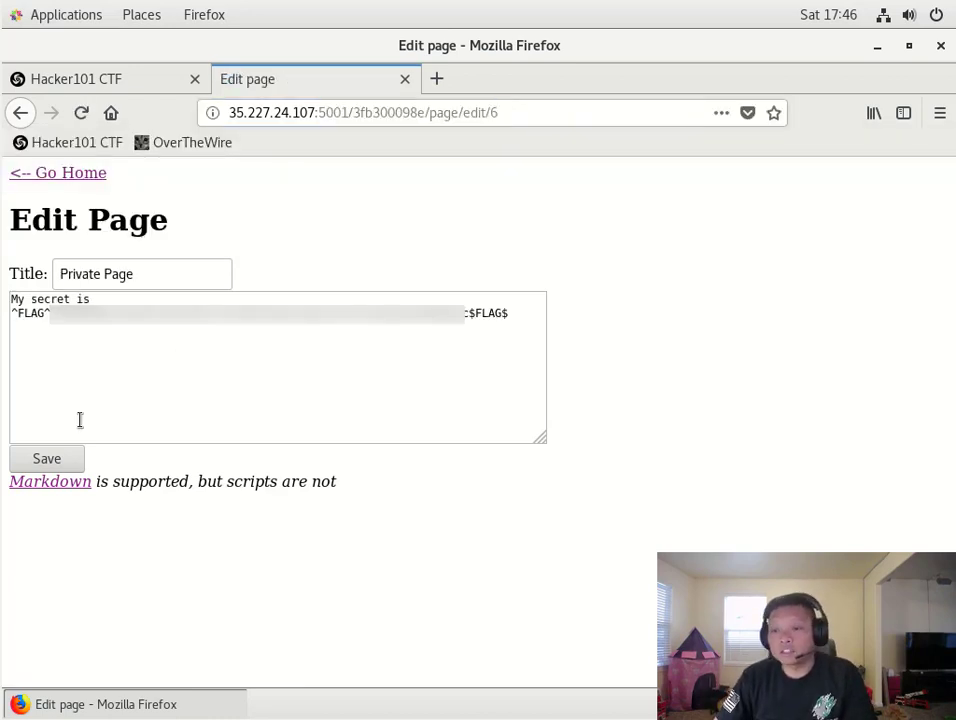
left_click_drag(139, 277, 60, 279)
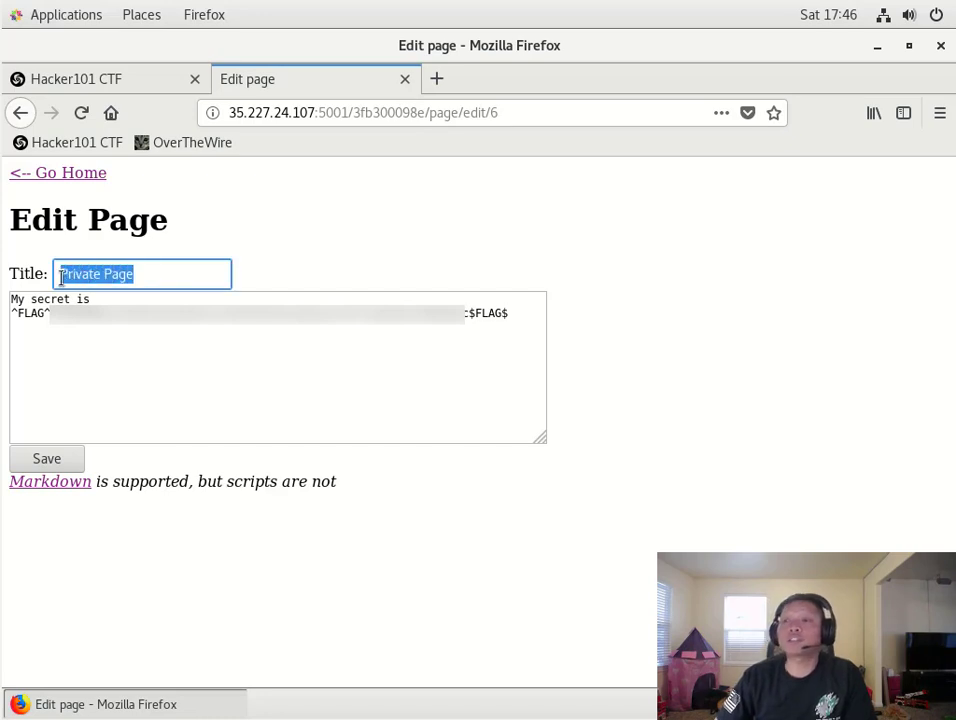
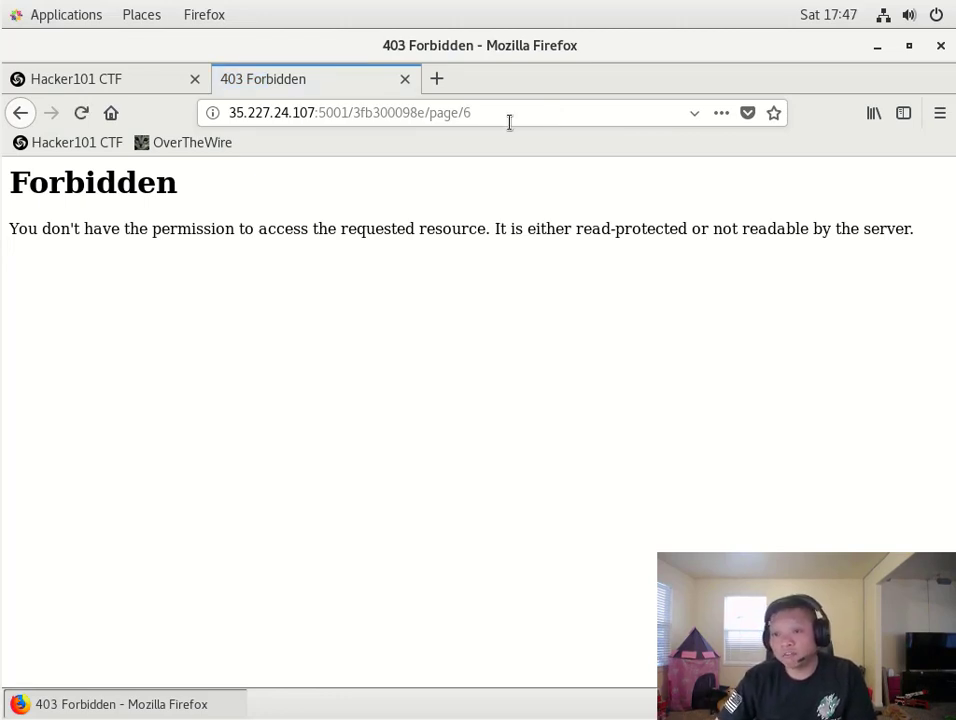
- Return from forbidden page 6 to the 'Testing' page and open its edit form
left_click(12, 112)
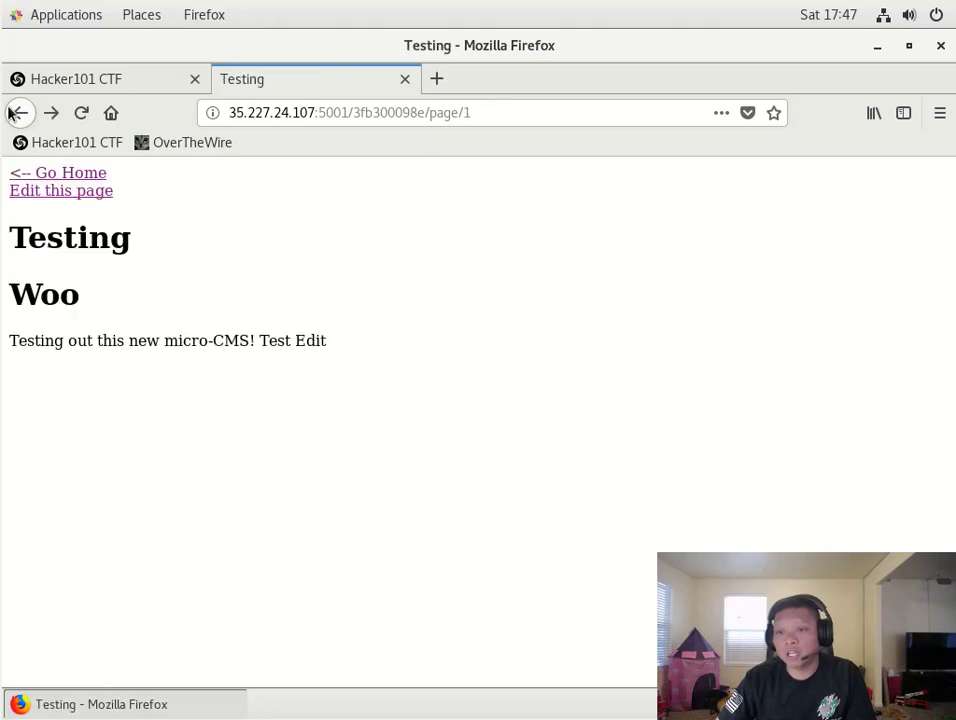
left_click(41, 190)
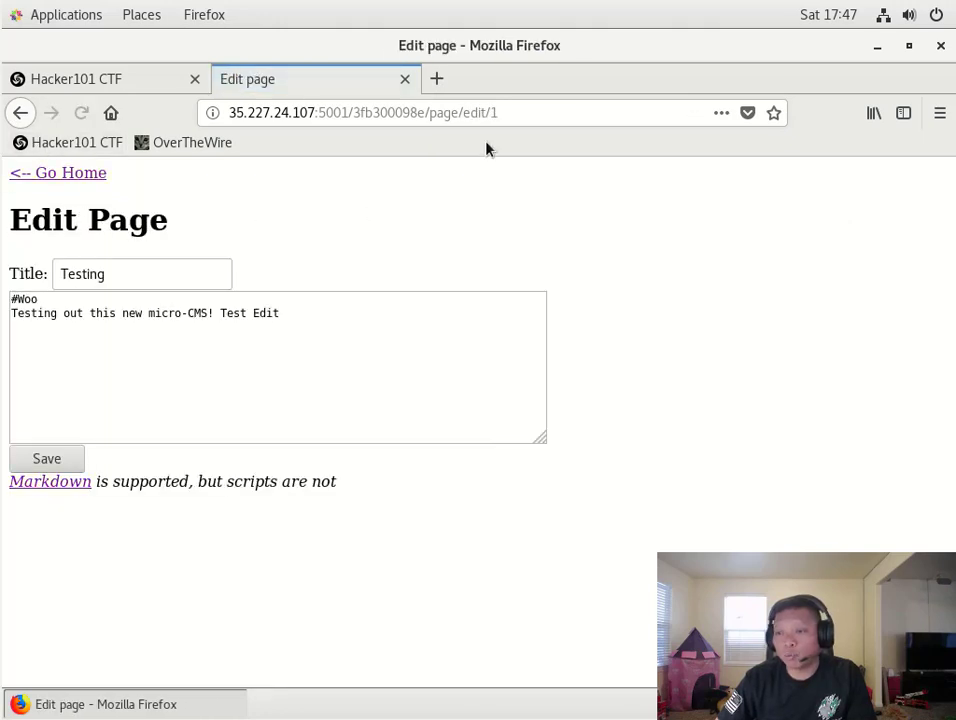
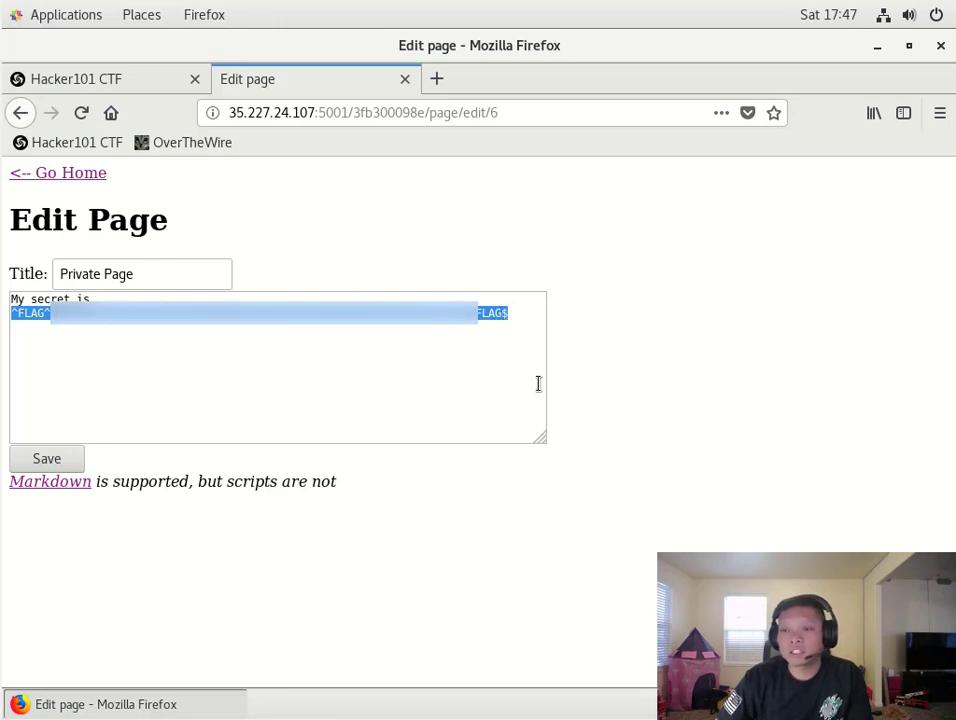
- Paste the copied private-page flag into Hacker101's Submit Flag form and check it
left_click(137, 84)
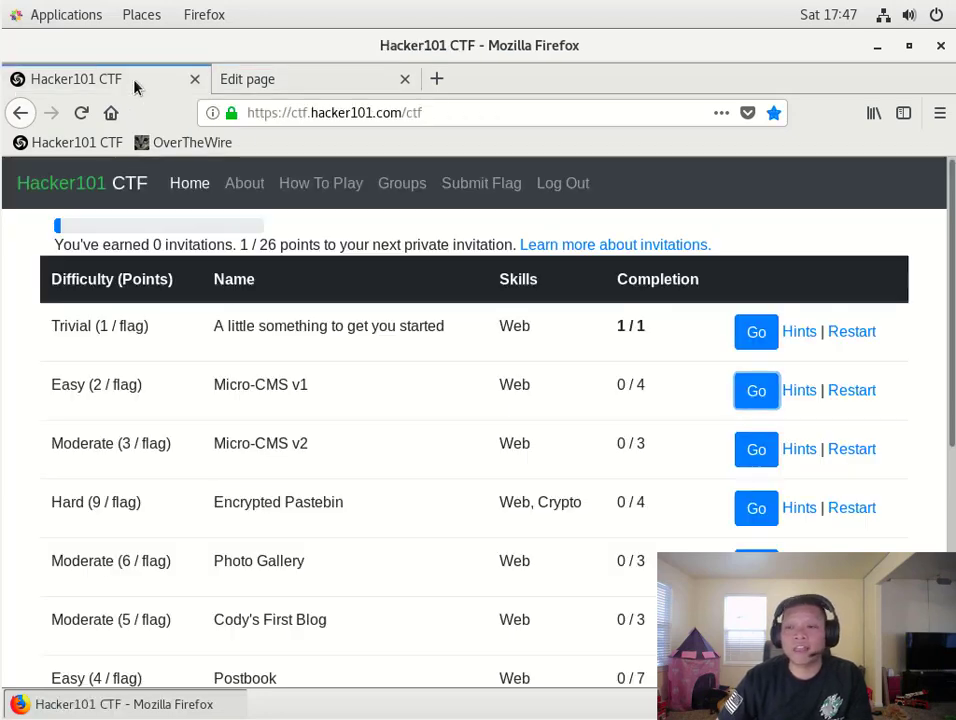
left_click(480, 193)
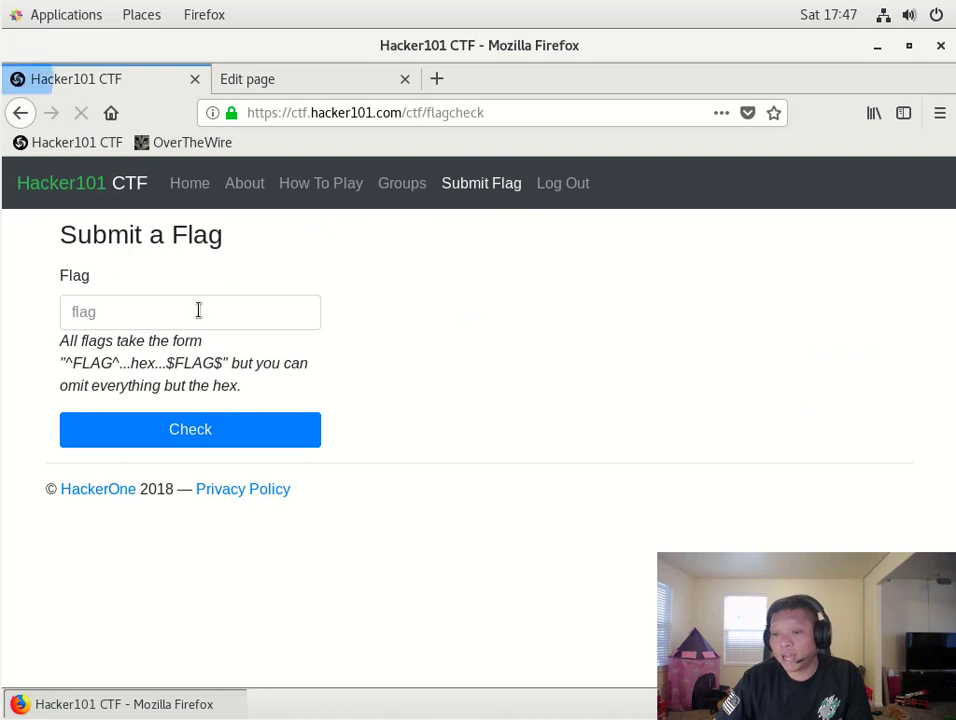
left_click(195, 313)
key("ctrl+v")
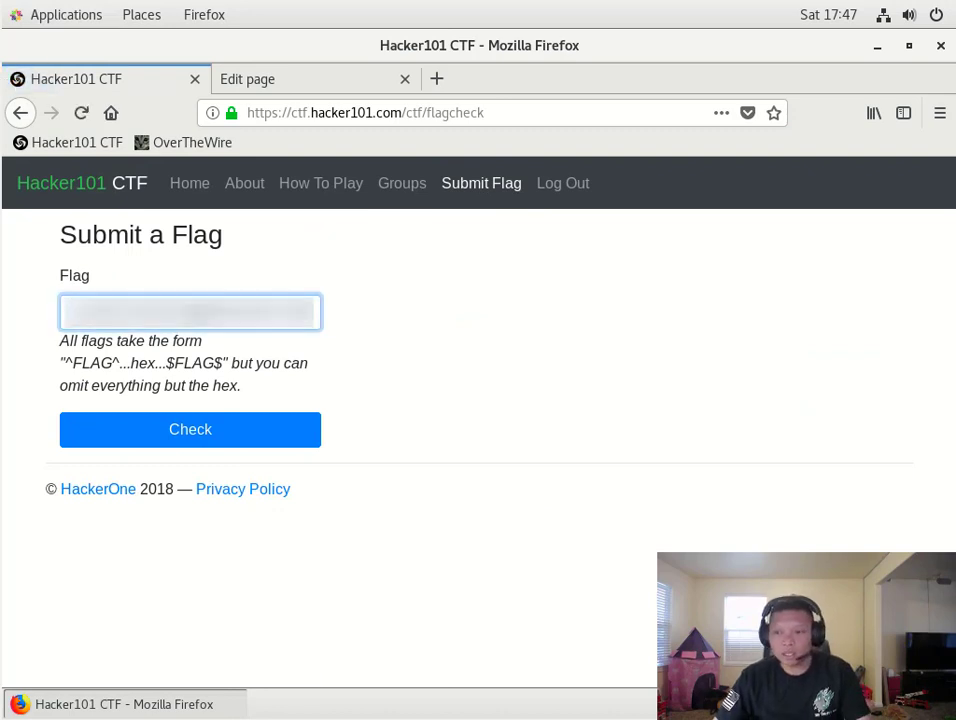
left_click(190, 431)
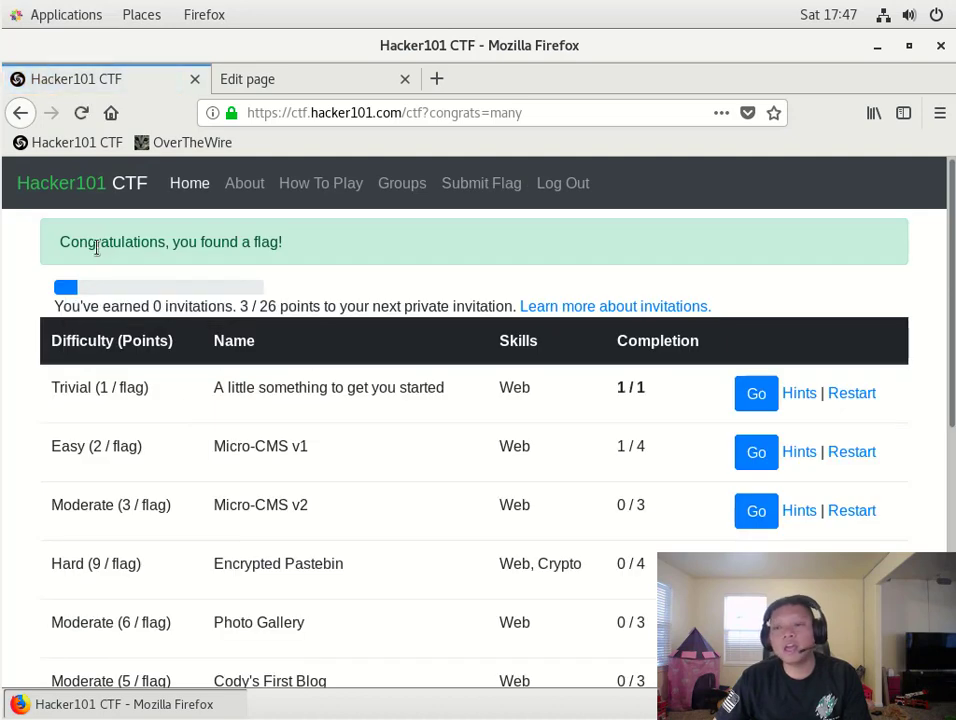
- Highlight the congratulations banner, Micro-CMS v1's 1 / 4 and 3 / 26 points, then return to the edit page
left_click_drag(58, 241, 283, 248)
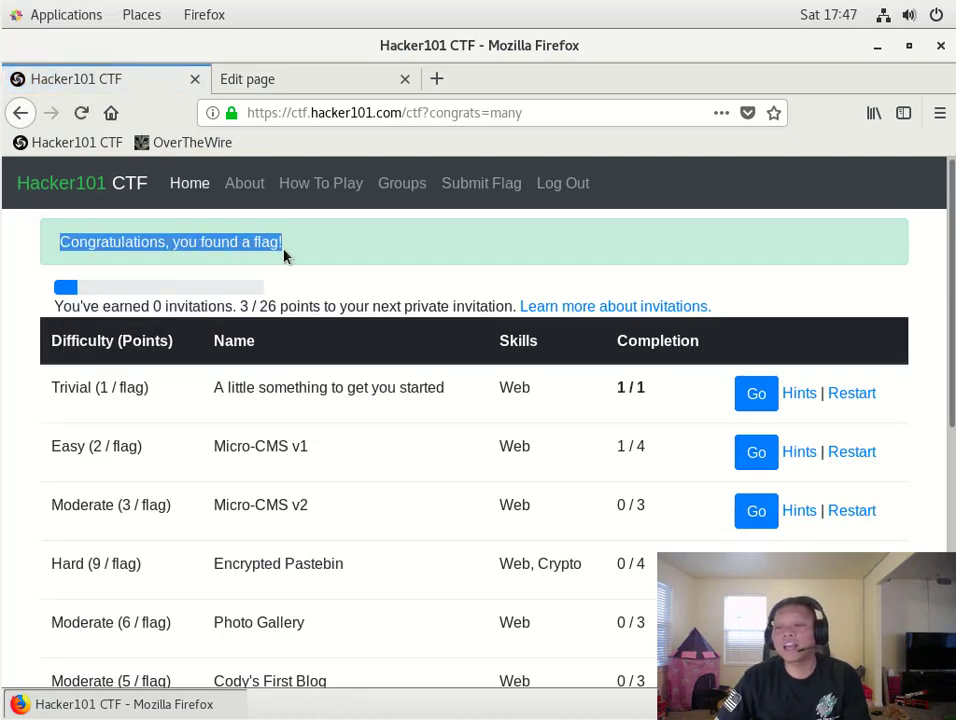
left_click(617, 452)
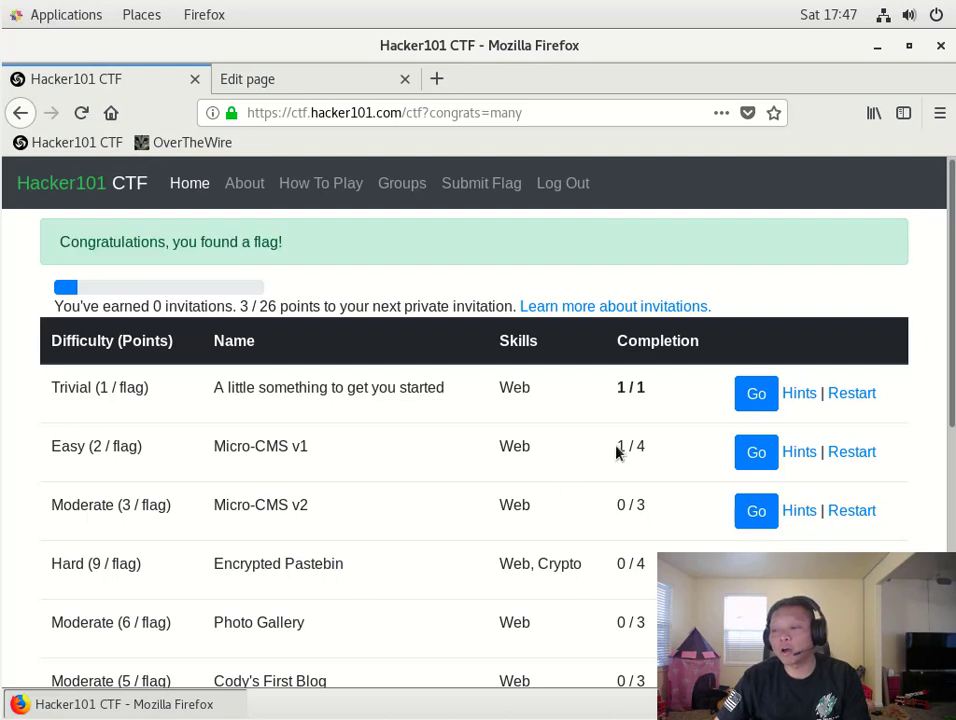
left_click_drag(617, 452, 653, 453)
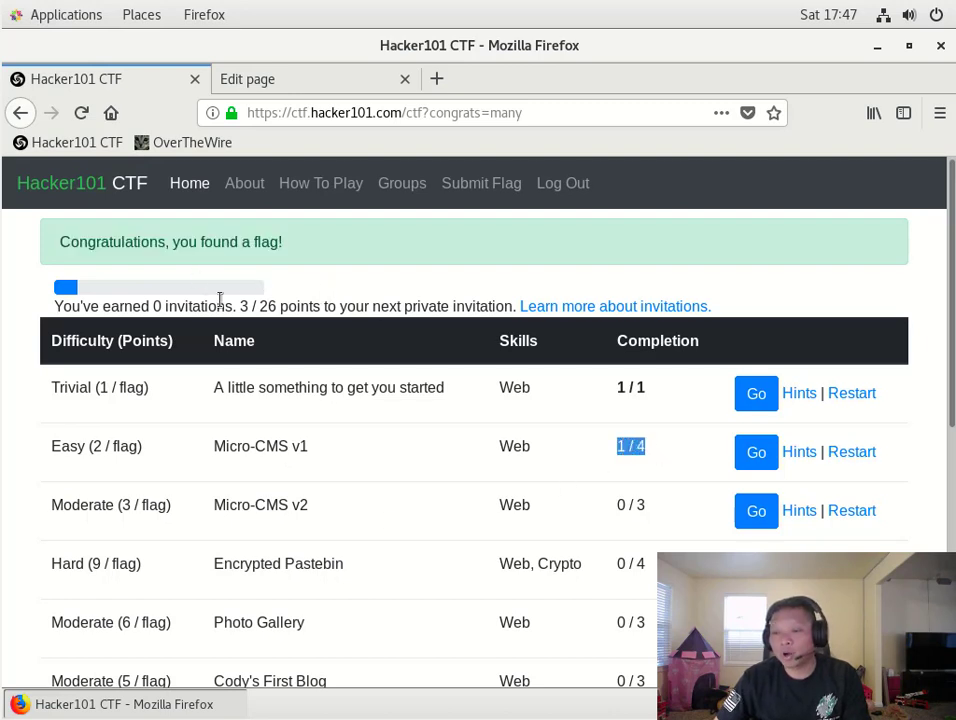
left_click_drag(242, 305, 281, 307)
left_click(282, 306)
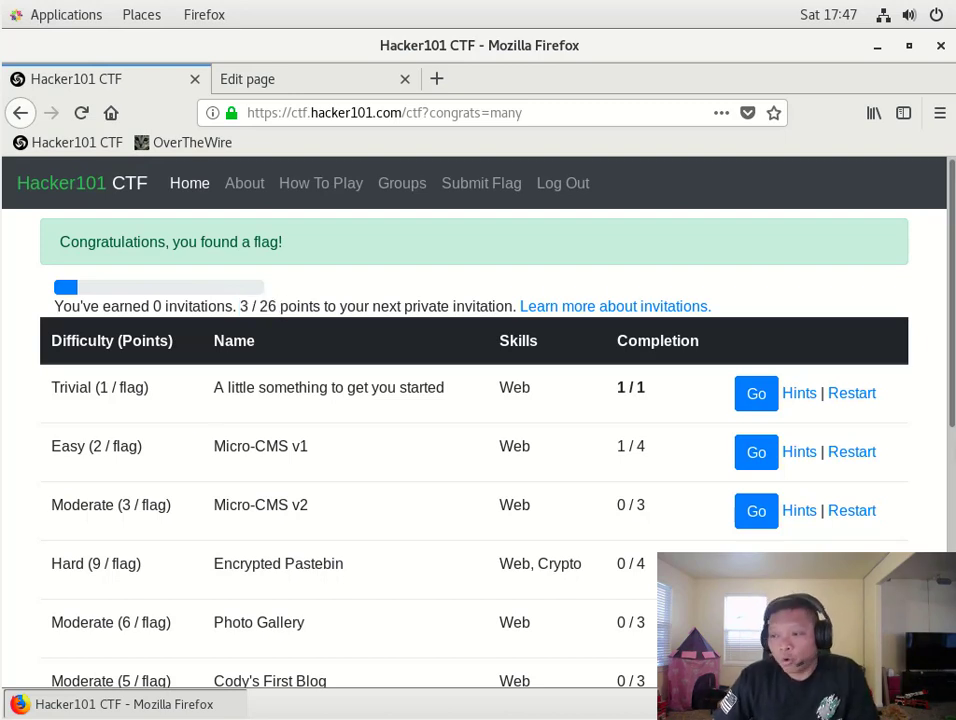
left_click(313, 80)
- Go home, view the Testing and Markdown Test pages, and end on the Micro-CMS home page
left_click(75, 176)
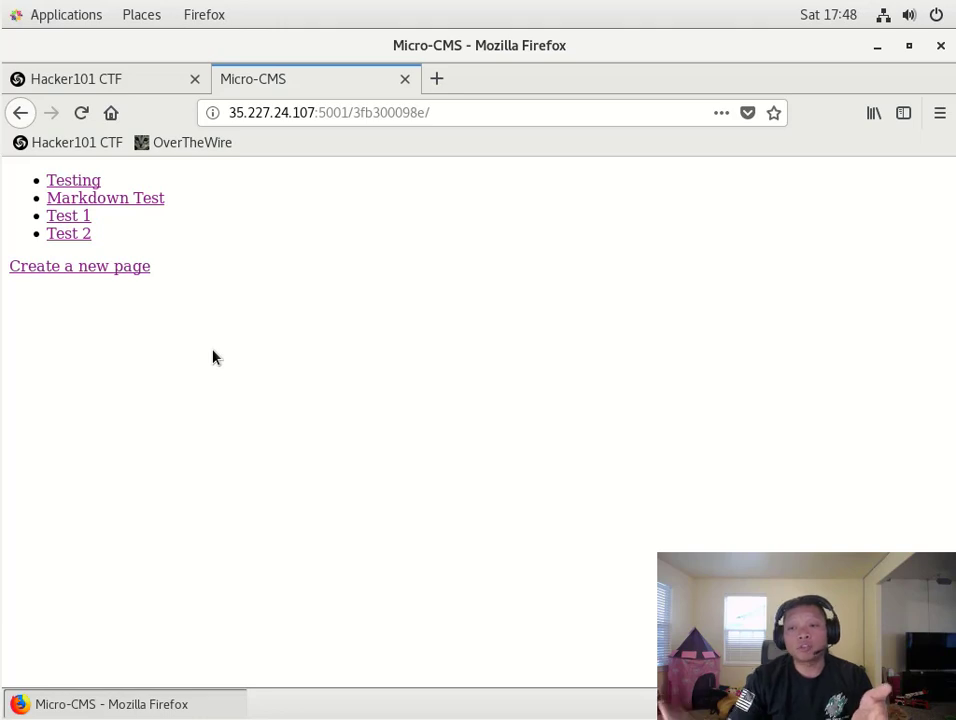
left_click(66, 184)
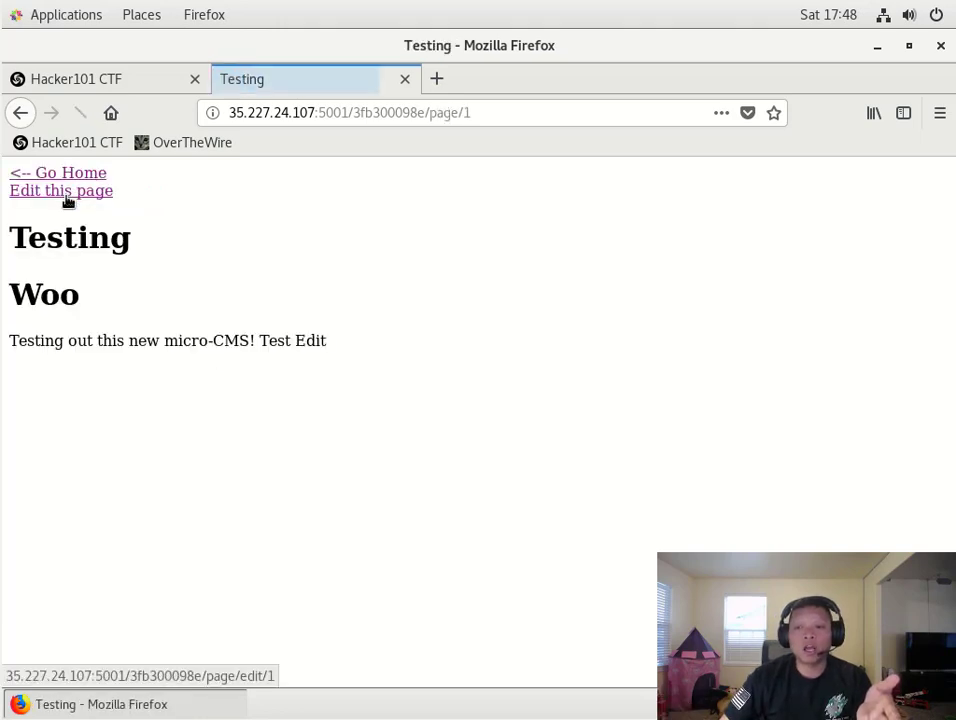
left_click(58, 176)
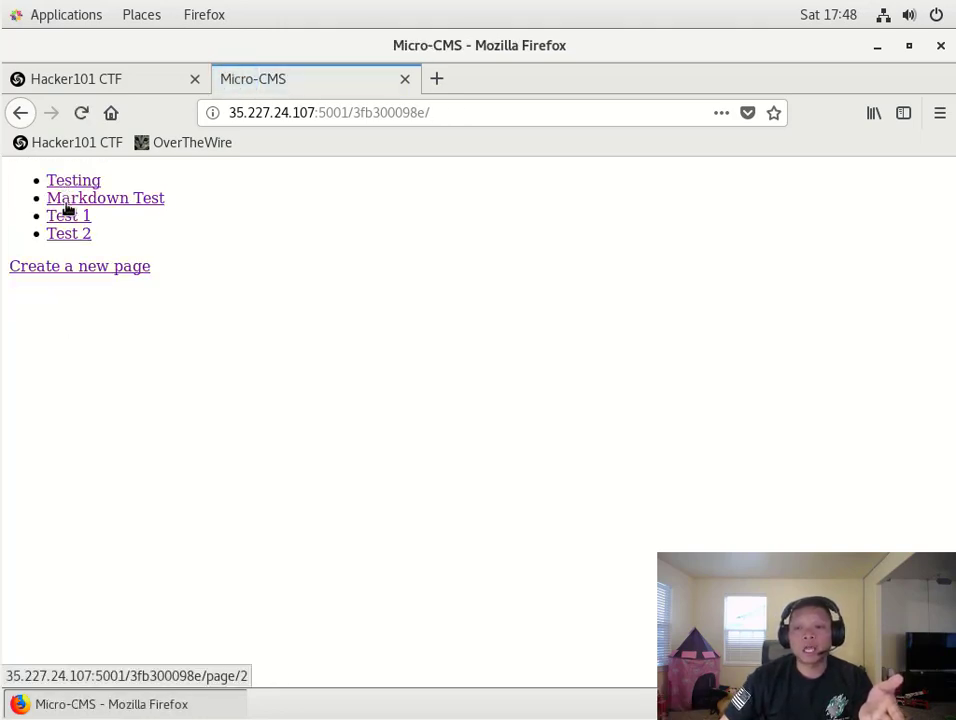
left_click(64, 197)
left_click(56, 176)
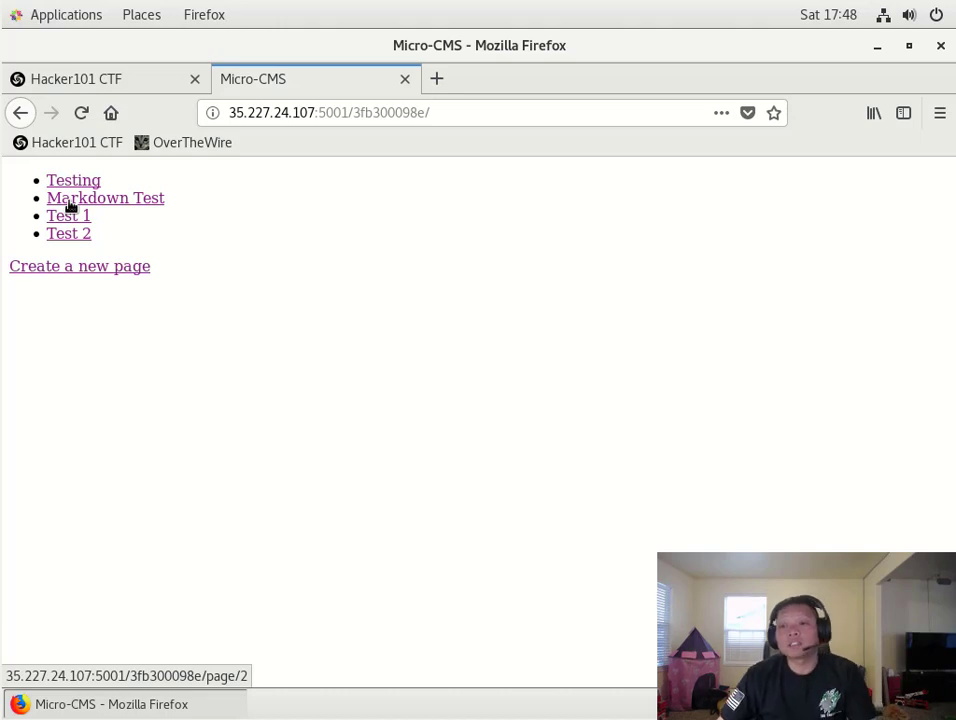
- View Test 1 and Test 2, both containing only 'test', then return to the CTF challenge list
left_click(70, 217)
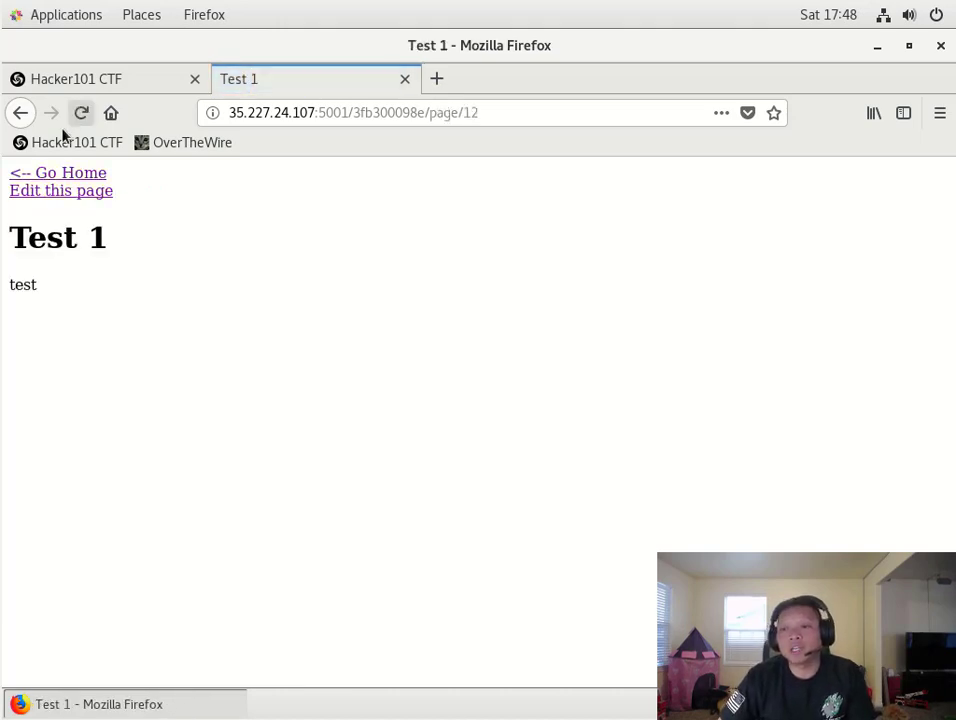
left_click(52, 178)
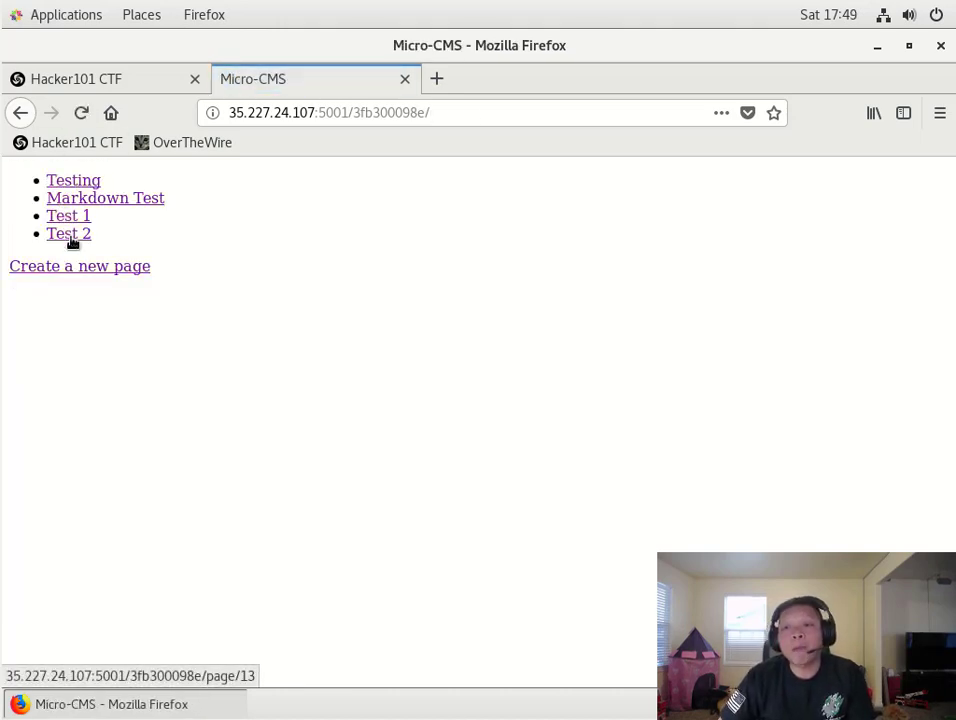
left_click(70, 237)
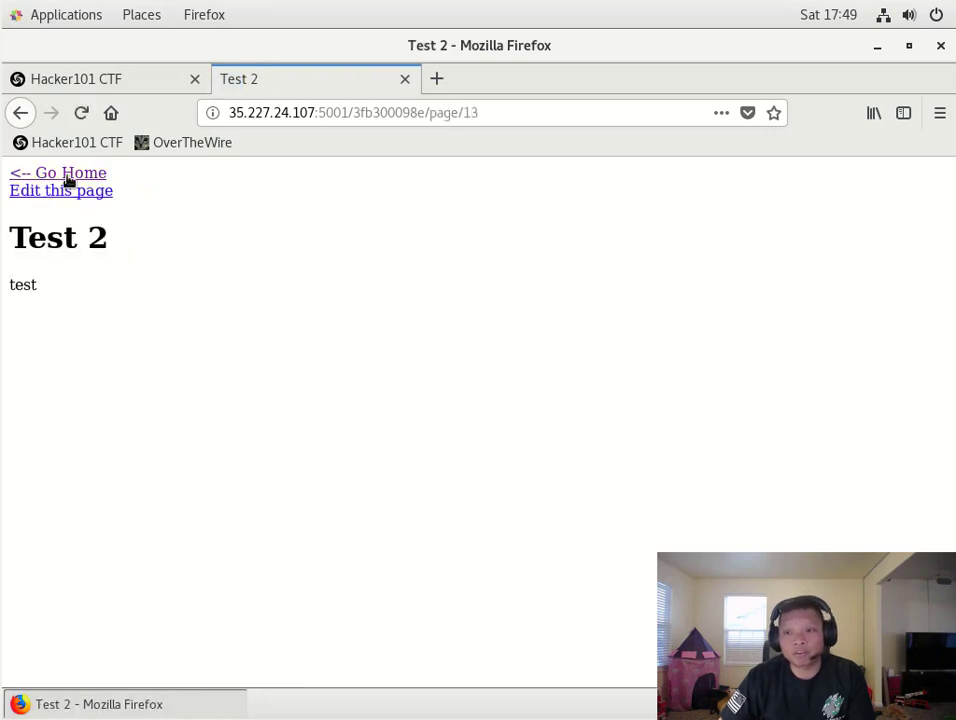
left_click(68, 178)
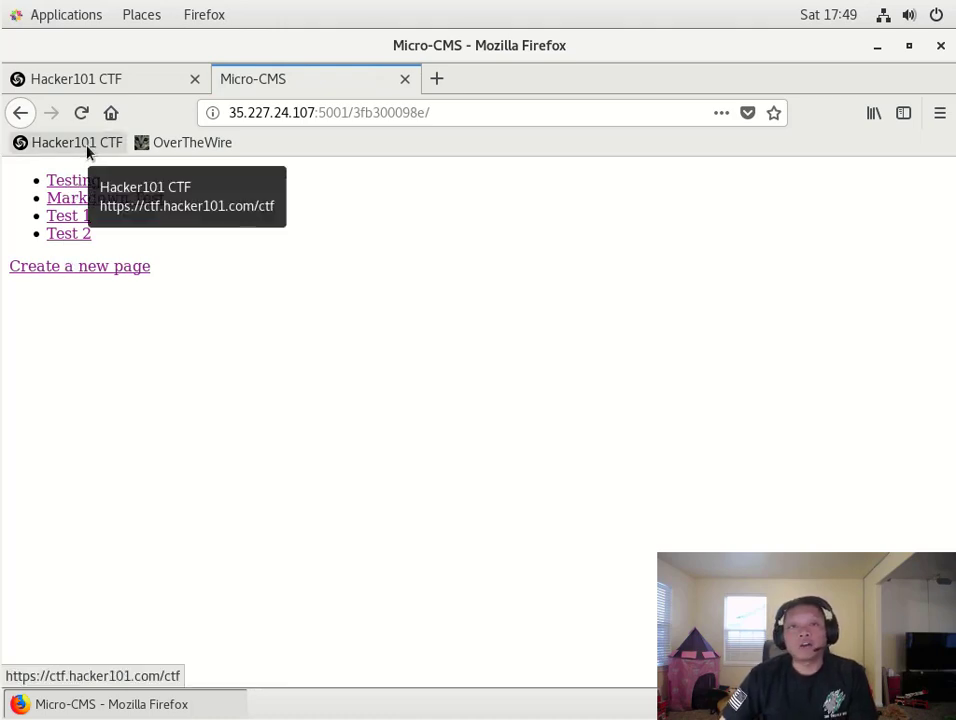
left_click(82, 84)
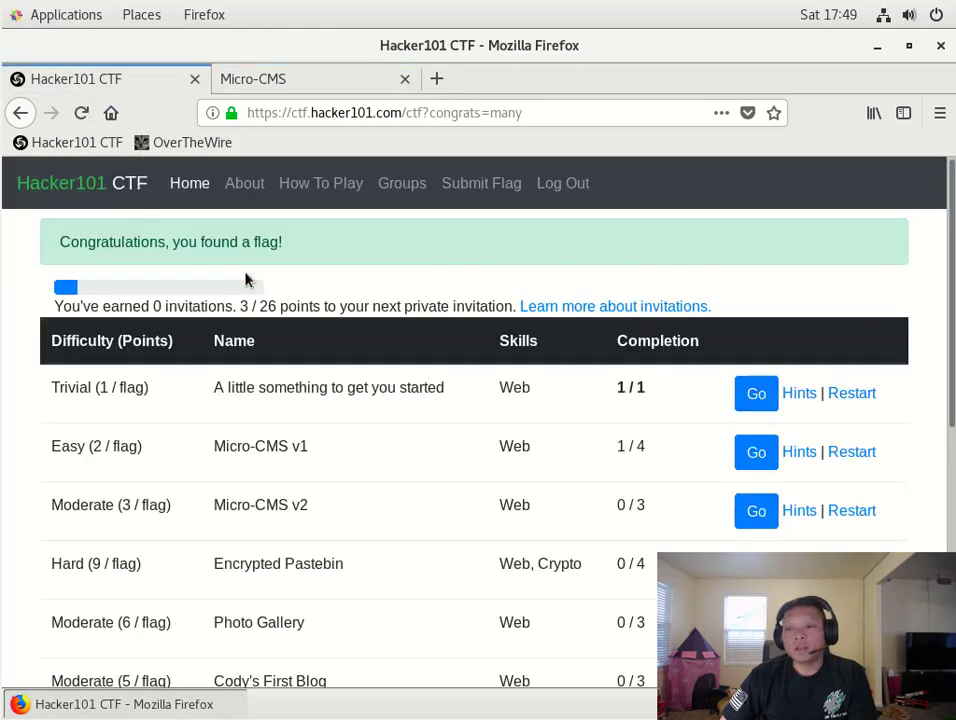